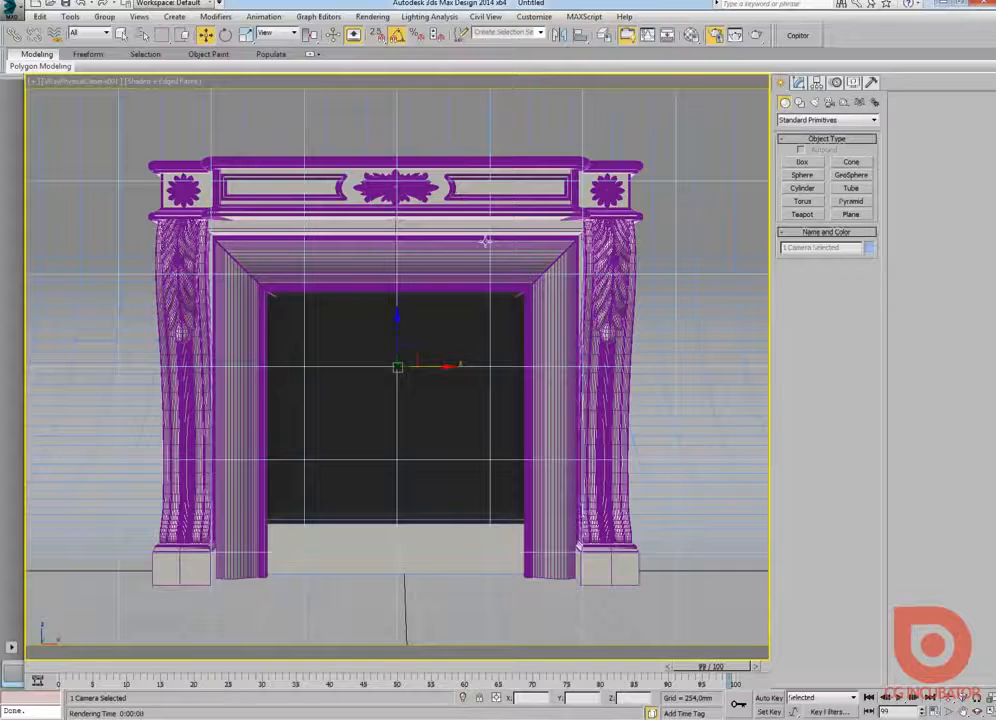
# - Render the fireplace from the current camera view
pyautogui.click(757, 37)
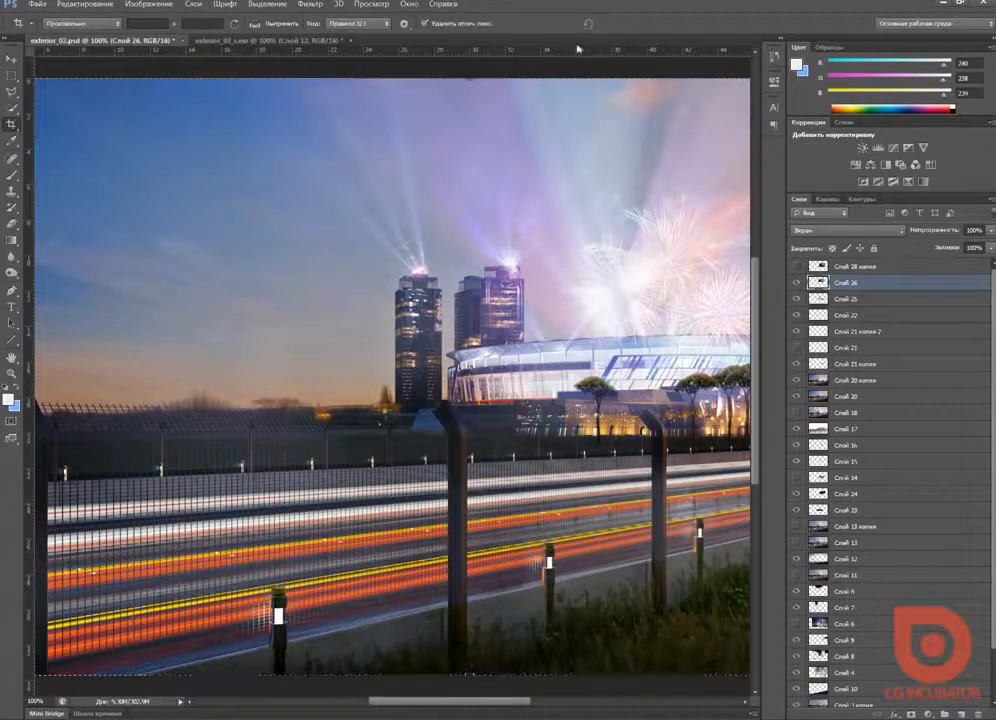
# - Switch to Photoshop, open the flame image Flames0026_2_M.jpg and copy the whole picture onto a new layer
pyautogui.moveTo(578, 284); pyautogui.dragTo(493, 362)
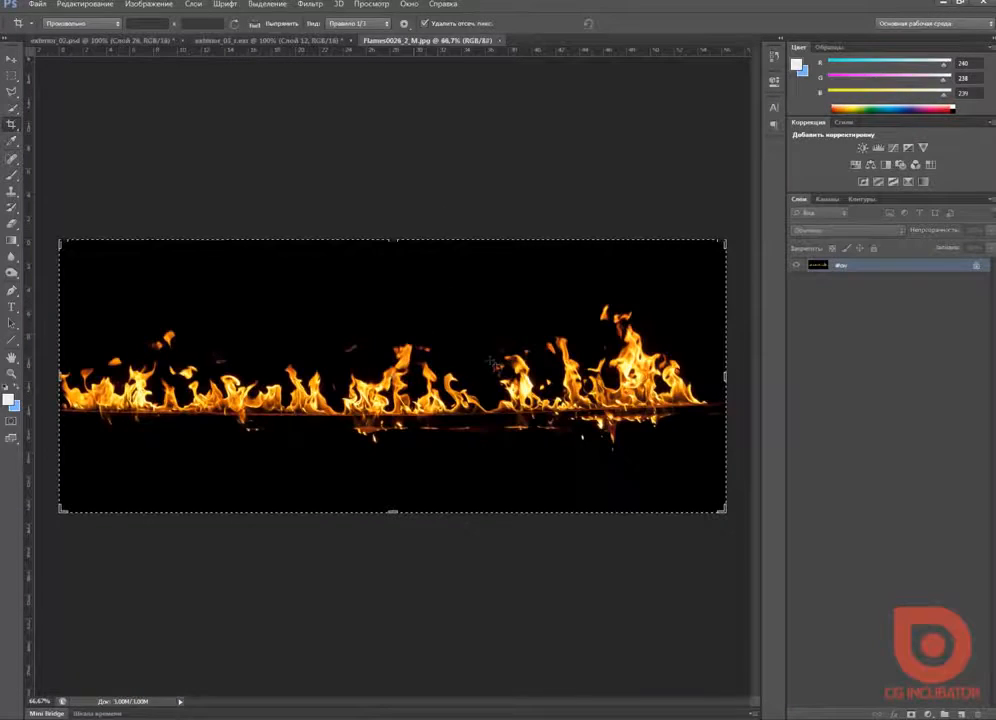
pyautogui.click(11, 60)
pyautogui.keyDown('alt'); pyautogui.scroll(1, 395, 300); pyautogui.keyUp('alt')
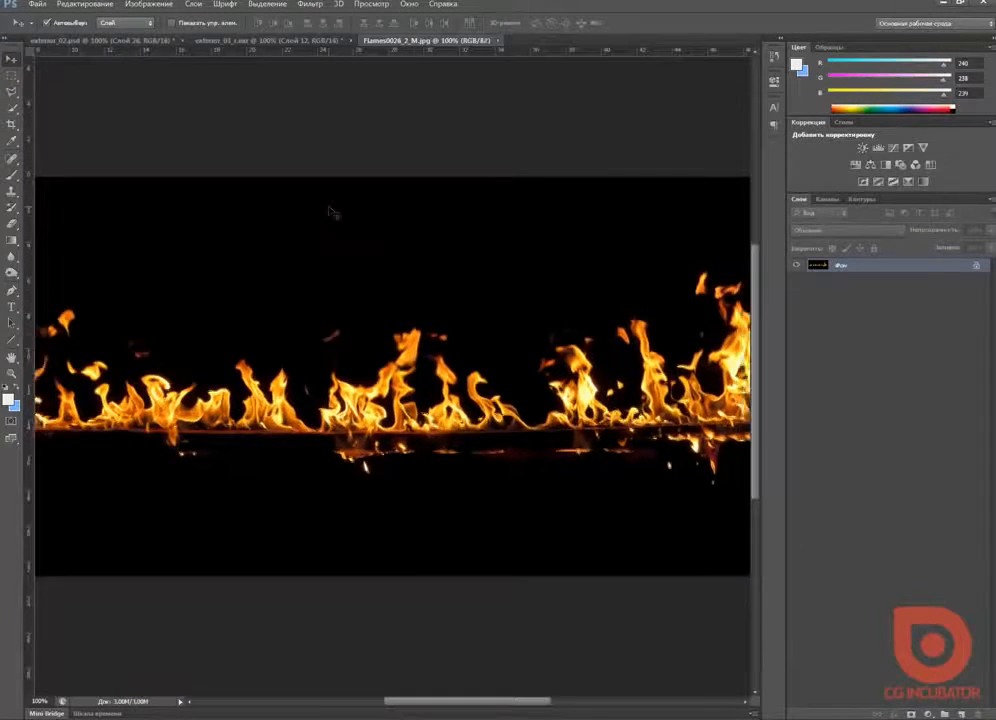
pyautogui.keyDown('alt'); pyautogui.scroll(-1, 330, 210); pyautogui.keyUp('alt')
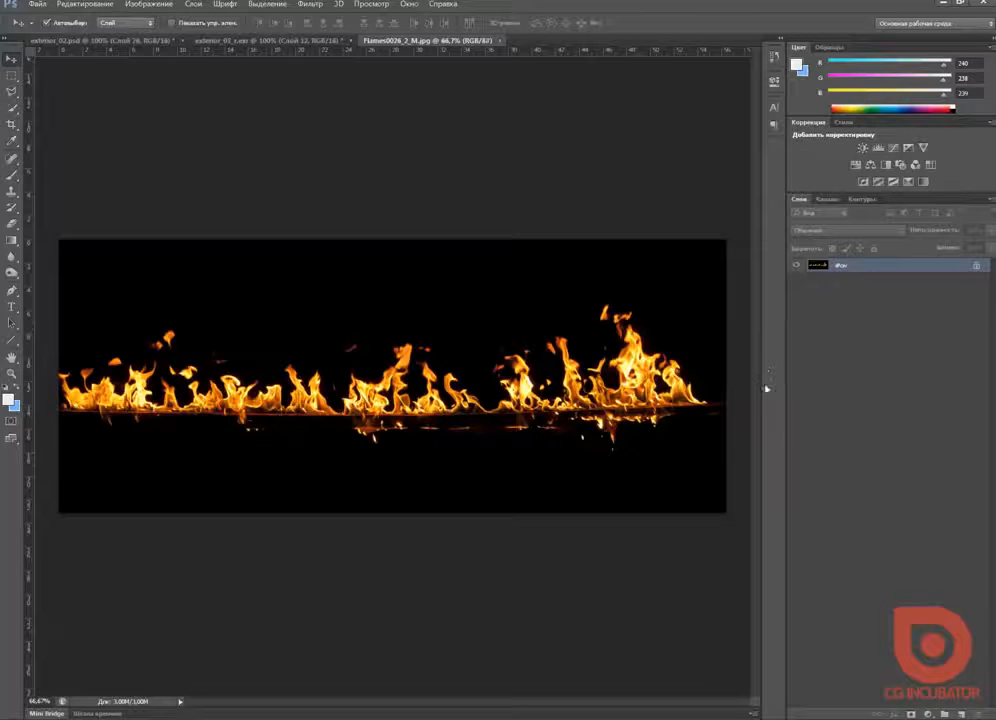
pyautogui.hotkey('ctrl', 'a')
pyautogui.hotkey('ctrl', 'j')
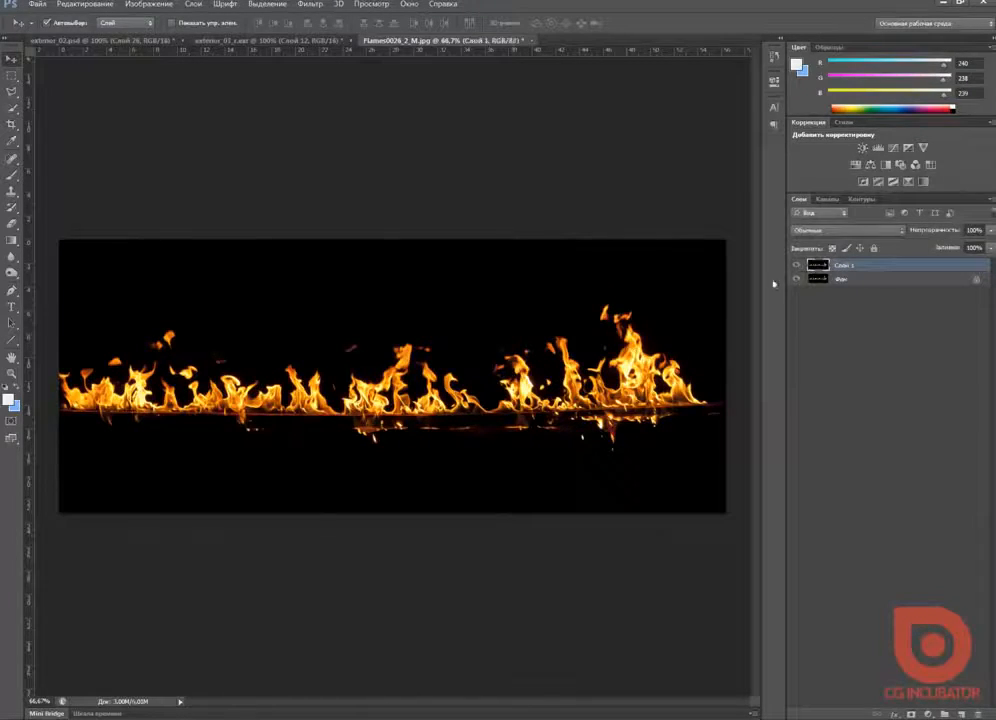
# - Warp the duplicated flame layer so the base of the fire lines up with a horizontal guide placed along it
pyautogui.click(85, 5)
pyautogui.moveTo(200, 248)
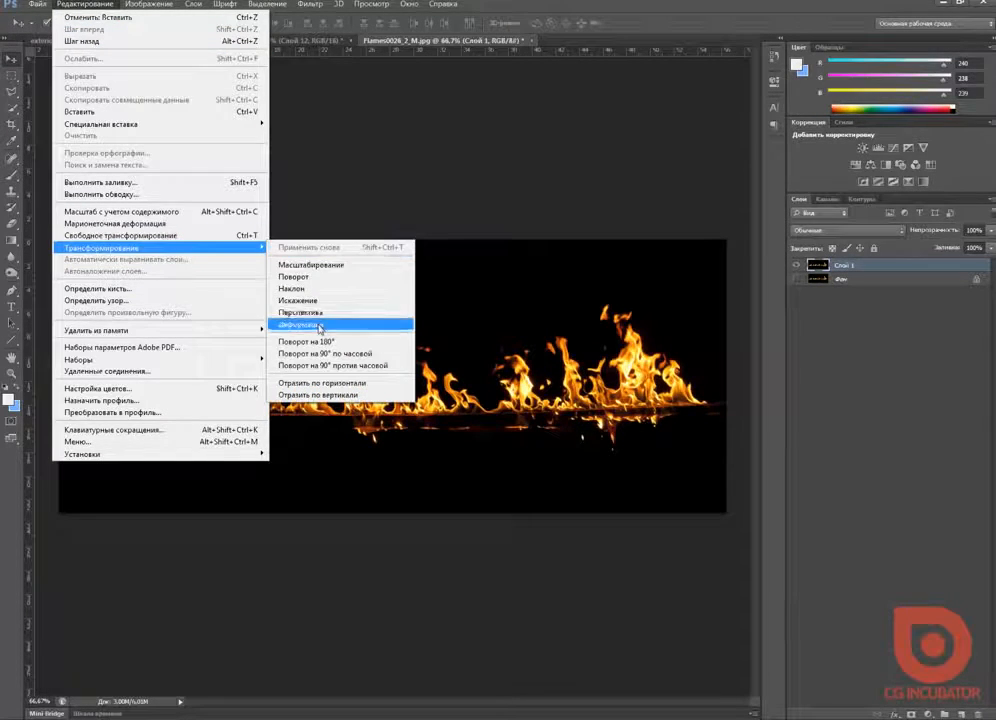
pyautogui.click(325, 316)
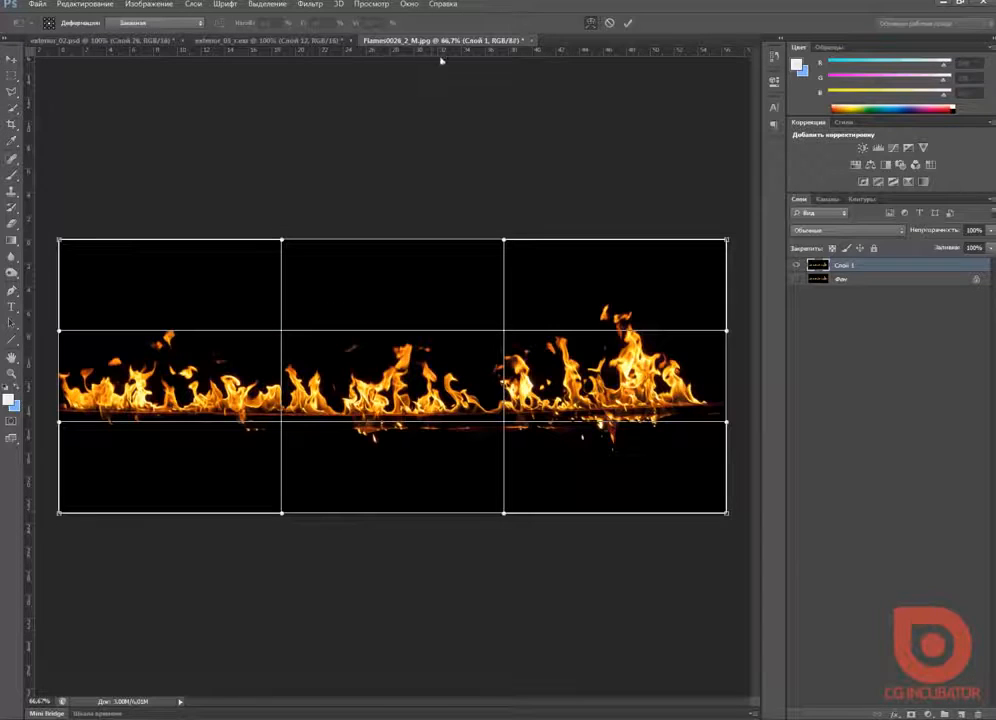
pyautogui.moveTo(445, 55); pyautogui.dragTo(461, 412)
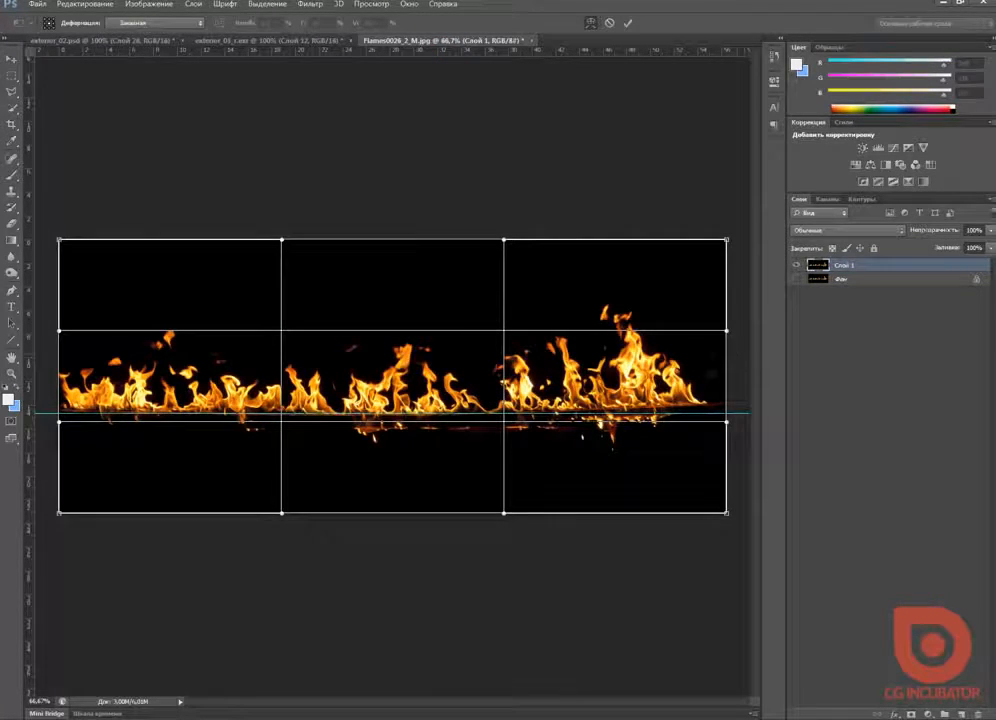
pyautogui.moveTo(716, 363); pyautogui.dragTo(717, 377)
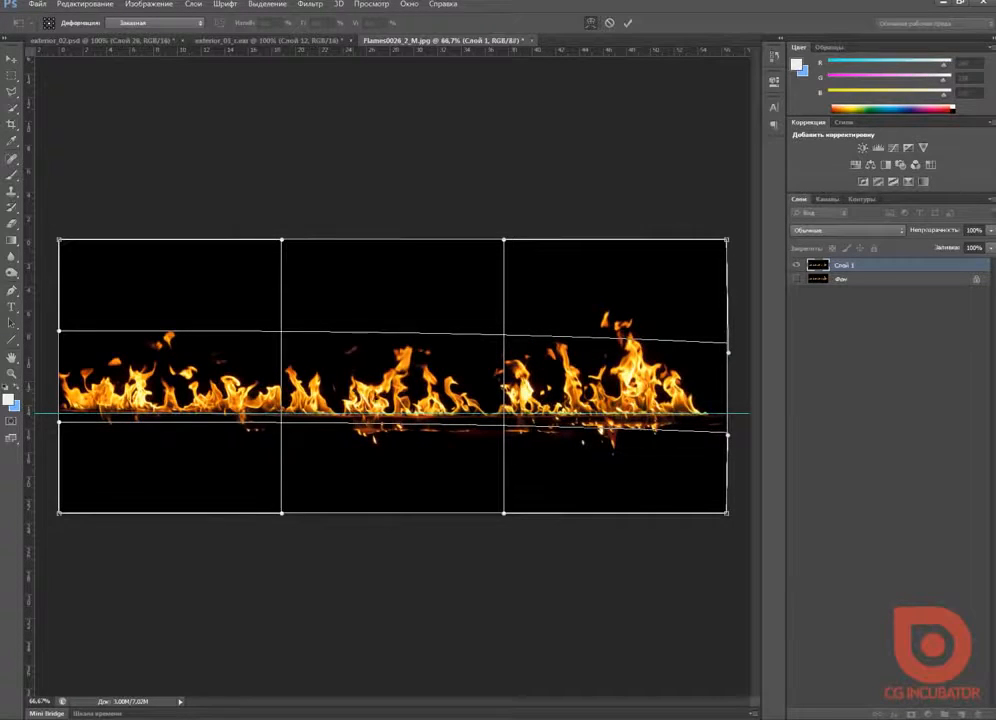
pyautogui.moveTo(85, 378); pyautogui.dragTo(84, 382)
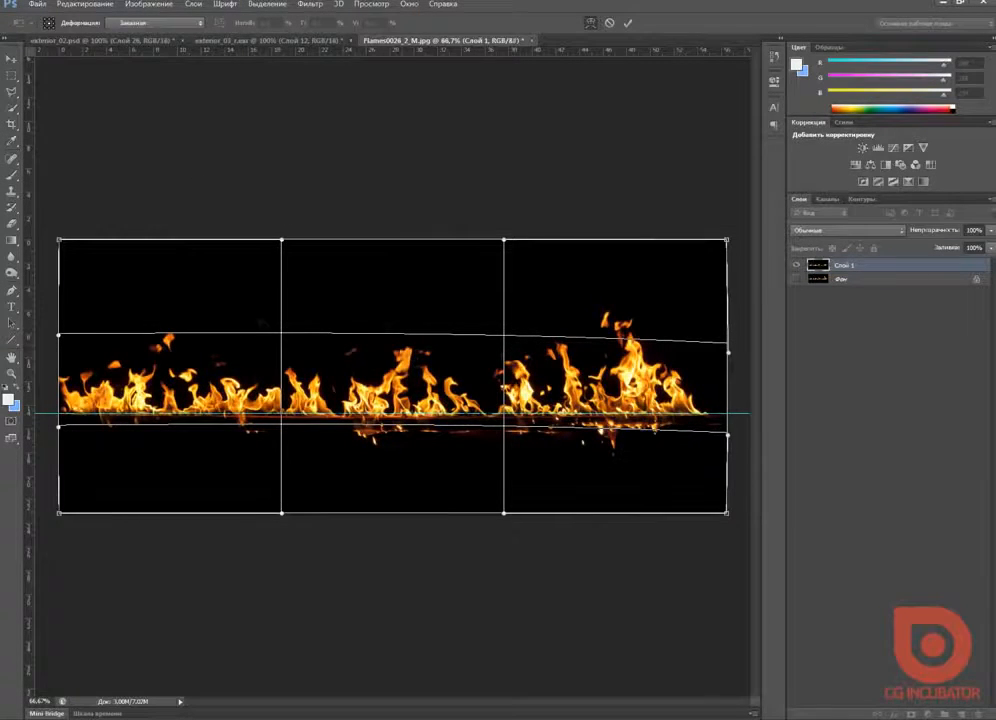
pyautogui.press('Return')
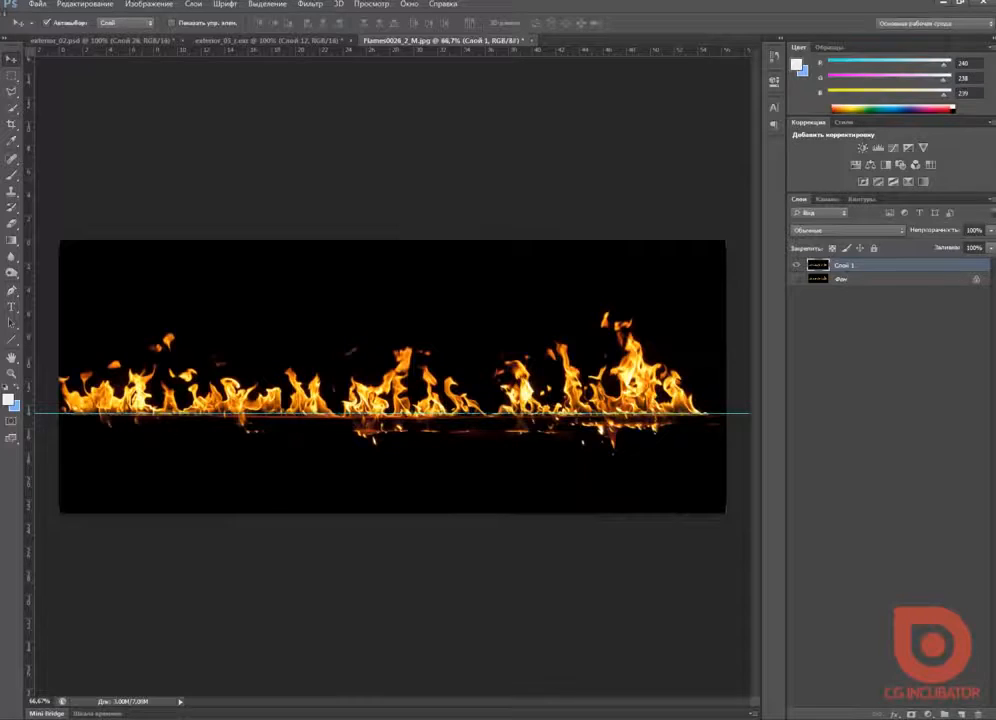
# - Remove the horizontal guide from the flame image
pyautogui.click(12, 76)
pyautogui.click(12, 59)
pyautogui.moveTo(545, 412); pyautogui.dragTo(545, 50)
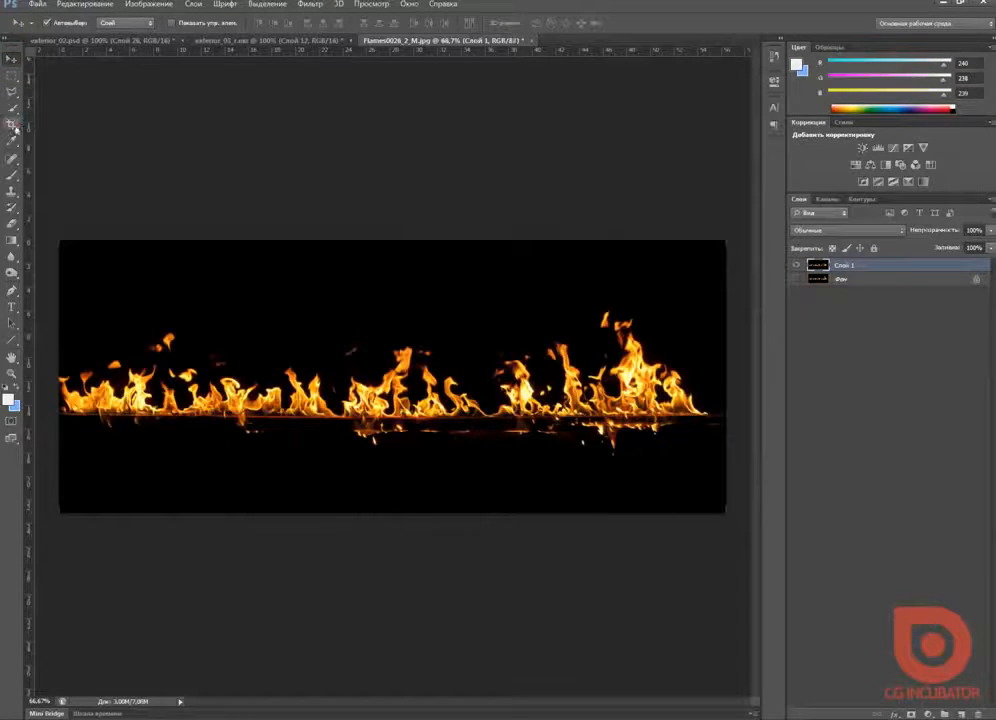
# - Crop away the lower part of the image up to the base line of the flames, removing the reflections
pyautogui.press('c')
pyautogui.moveTo(392, 512); pyautogui.dragTo(394, 462)
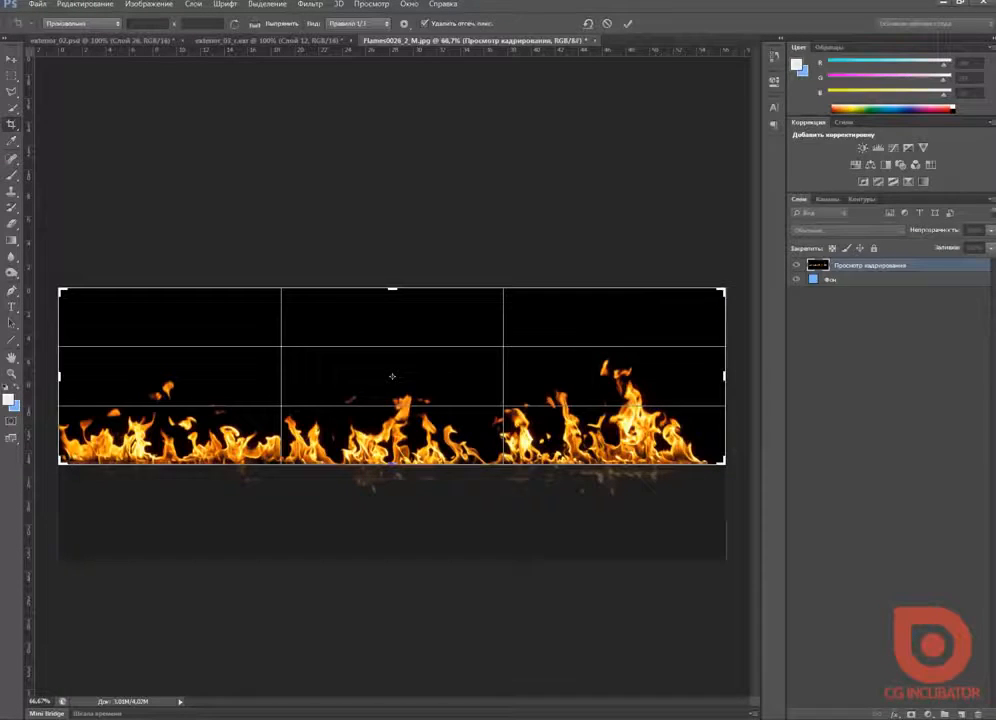
pyautogui.moveTo(392, 464); pyautogui.dragTo(391, 462)
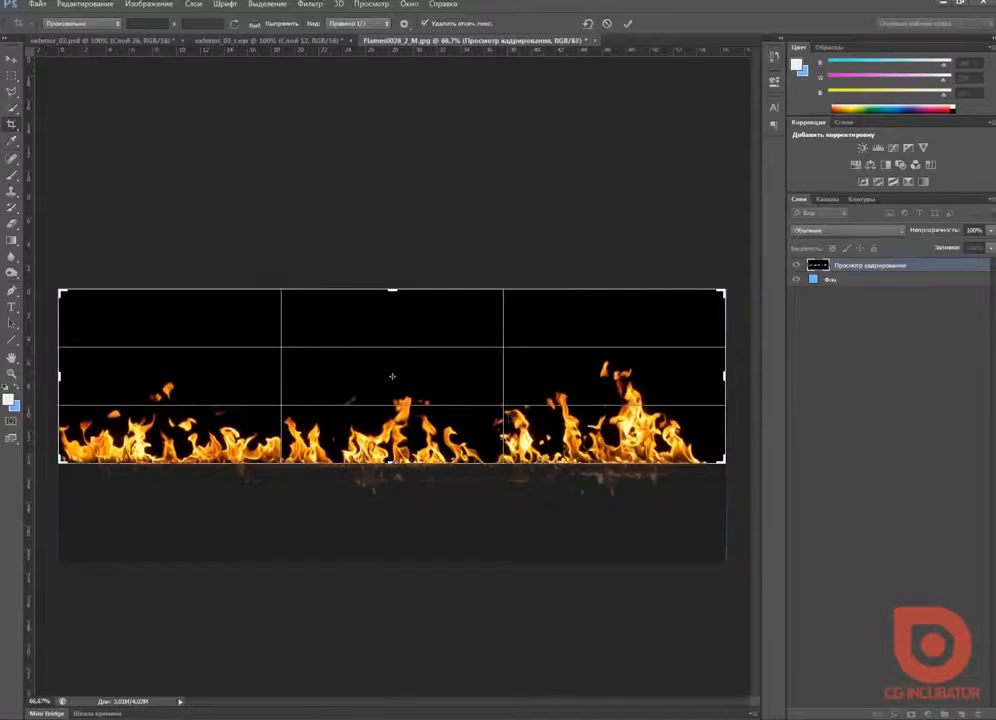
pyautogui.press('Return')
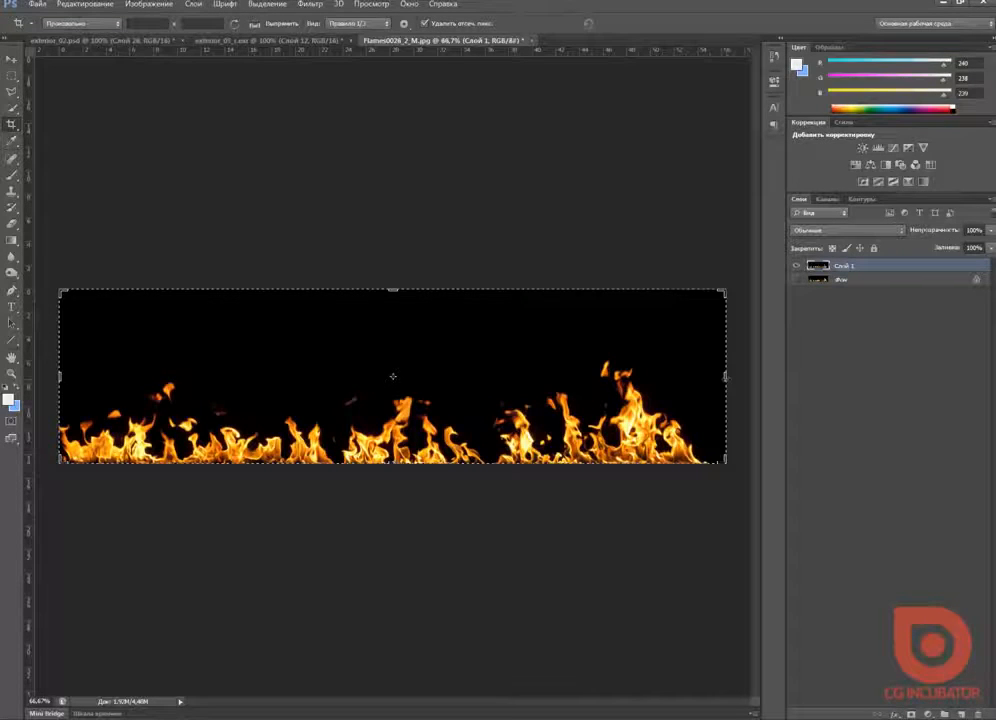
# - Crop the image's sides so only the central and right-hand groups of flames remain
pyautogui.moveTo(726, 377)
pyautogui.mouseDown()
pyautogui.moveTo(629, 375)
pyautogui.moveTo(725, 376)
pyautogui.mouseUp()
pyautogui.moveTo(61, 376); pyautogui.dragTo(202, 376)
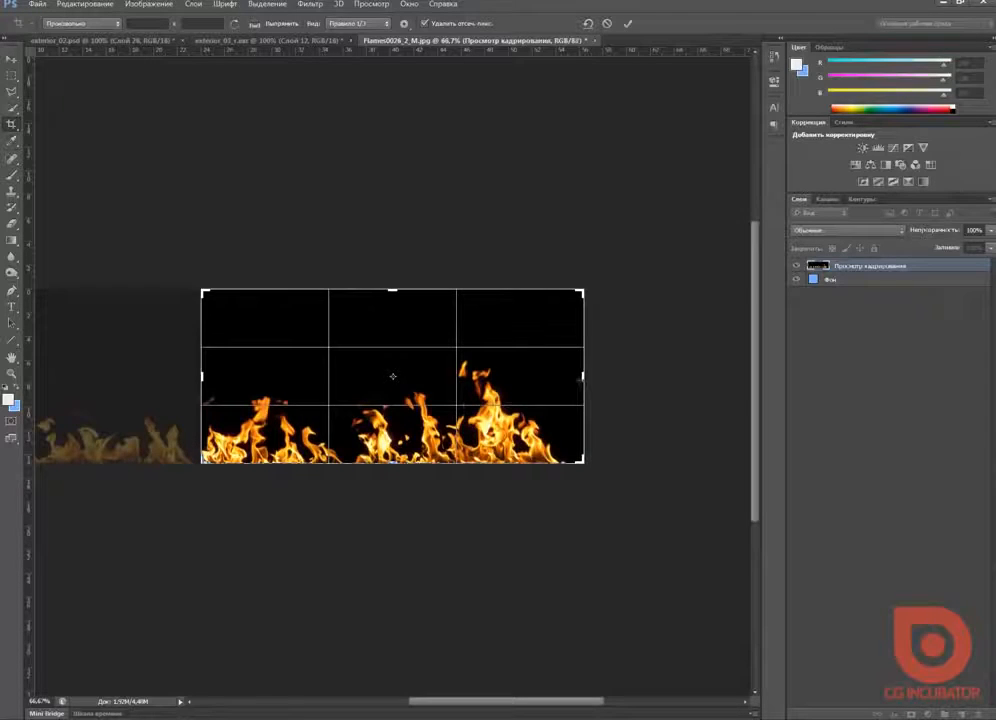
pyautogui.moveTo(583, 376); pyautogui.dragTo(575, 376)
pyautogui.moveTo(199, 377); pyautogui.dragTo(206, 376)
pyautogui.press('Return')
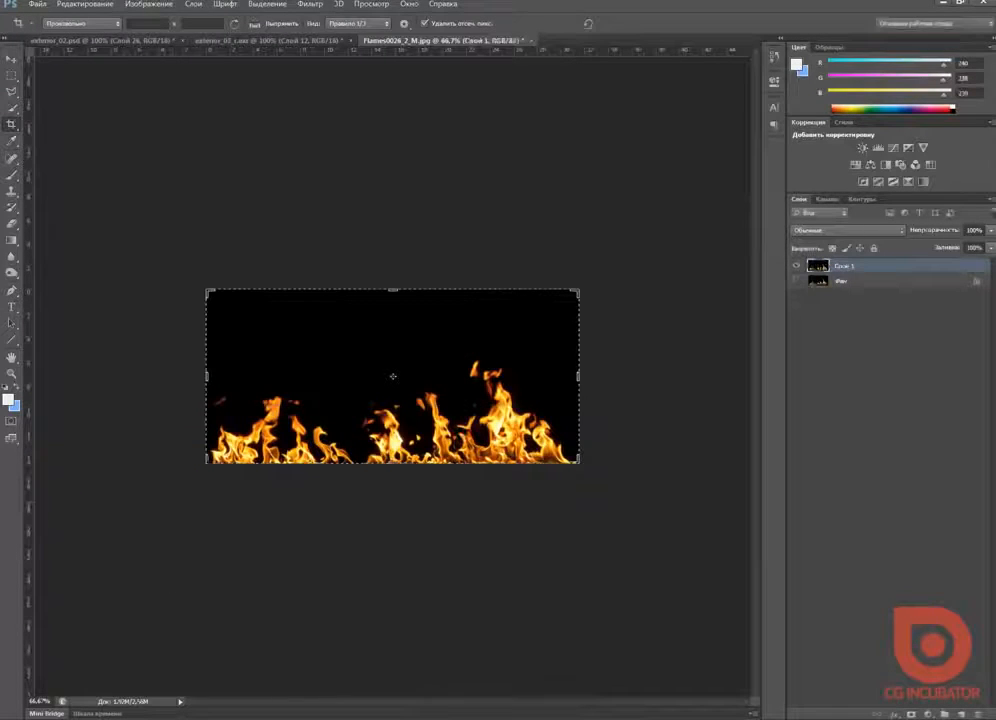
# - Save the cropped flames to the desktop as a JPEG named fire_ at quality 12
pyautogui.click(40, 5)
pyautogui.click(125, 153)
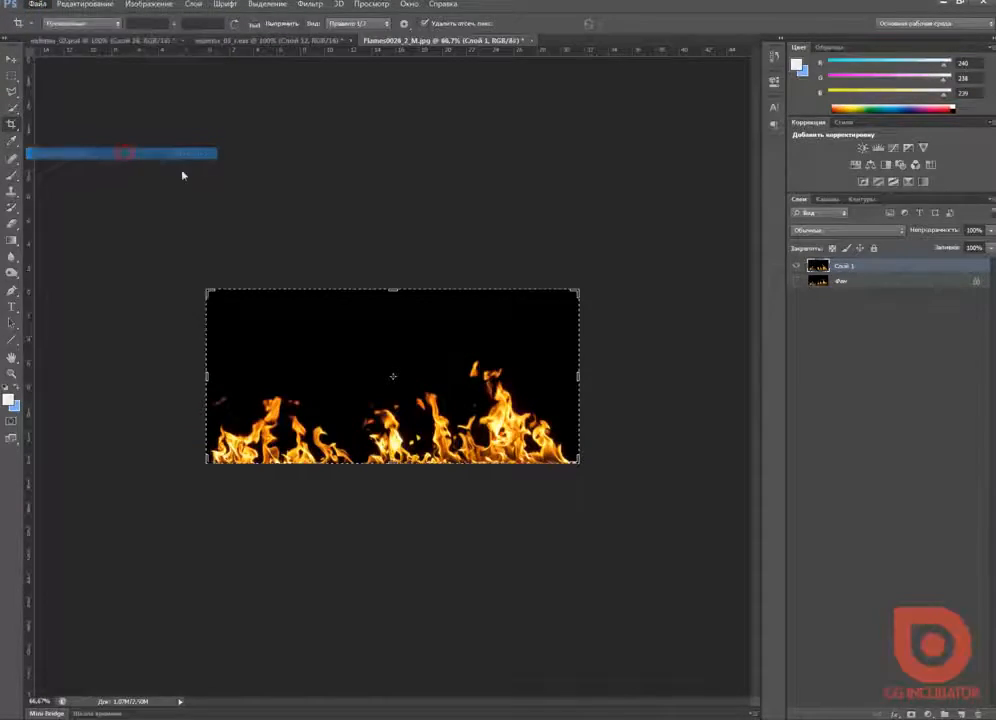
pyautogui.click(373, 565)
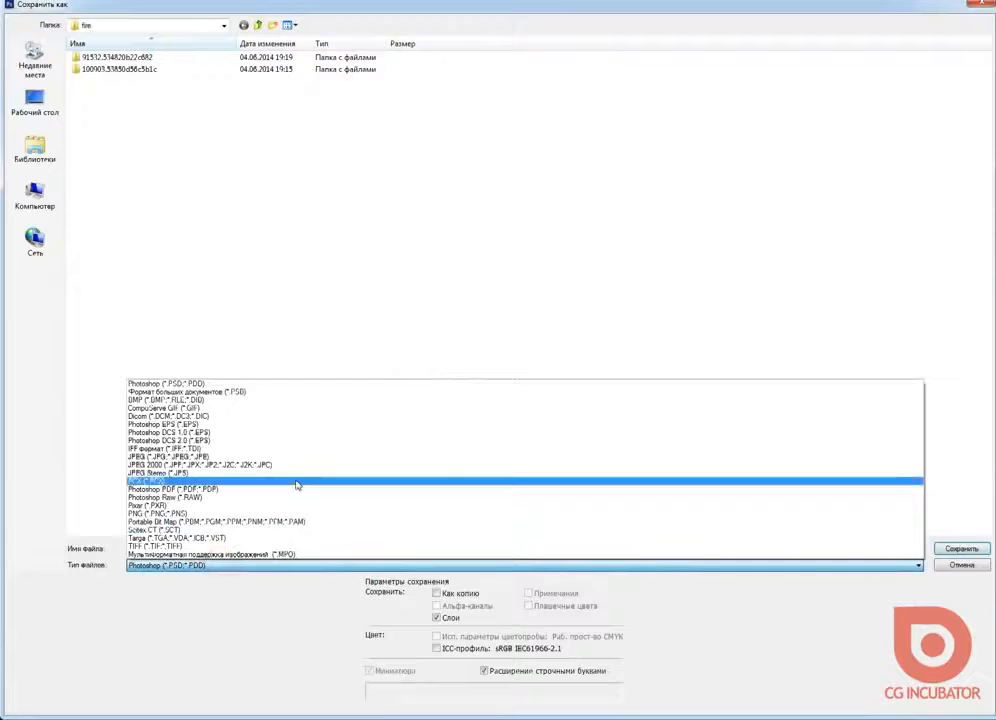
pyautogui.click(219, 458)
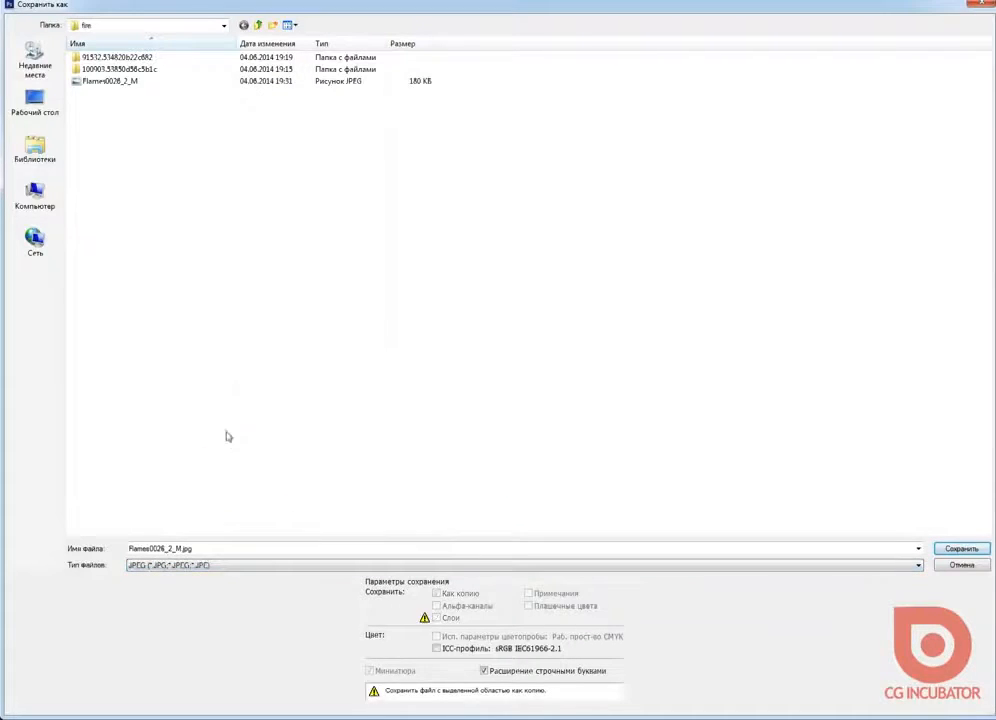
pyautogui.click(50, 112)
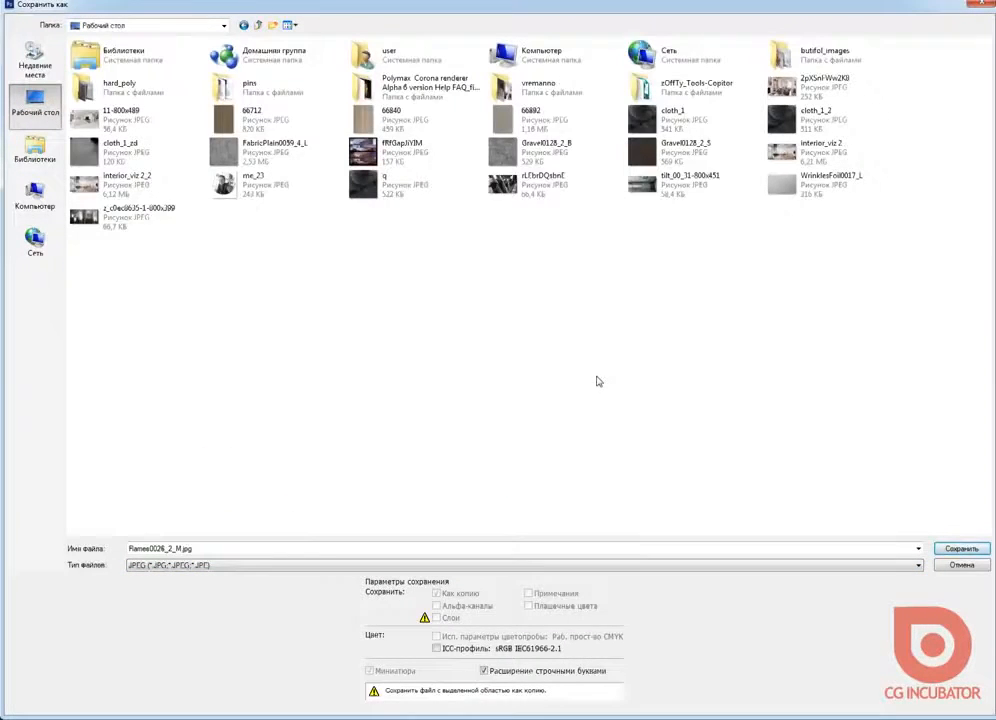
pyautogui.doubleClick(216, 548)
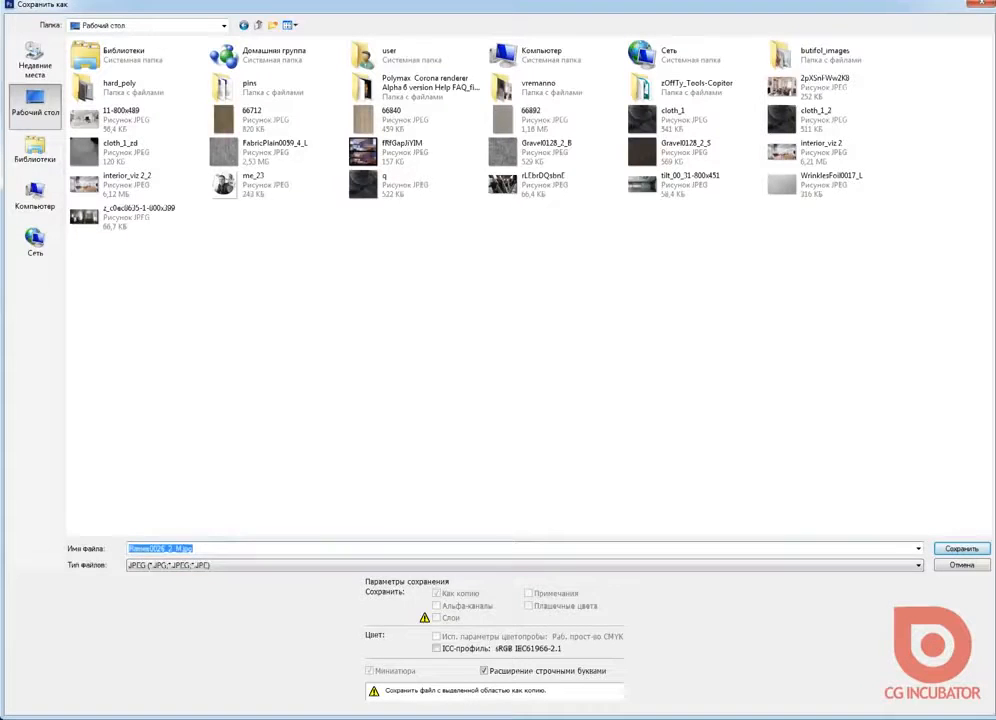
pyautogui.write('tre_')
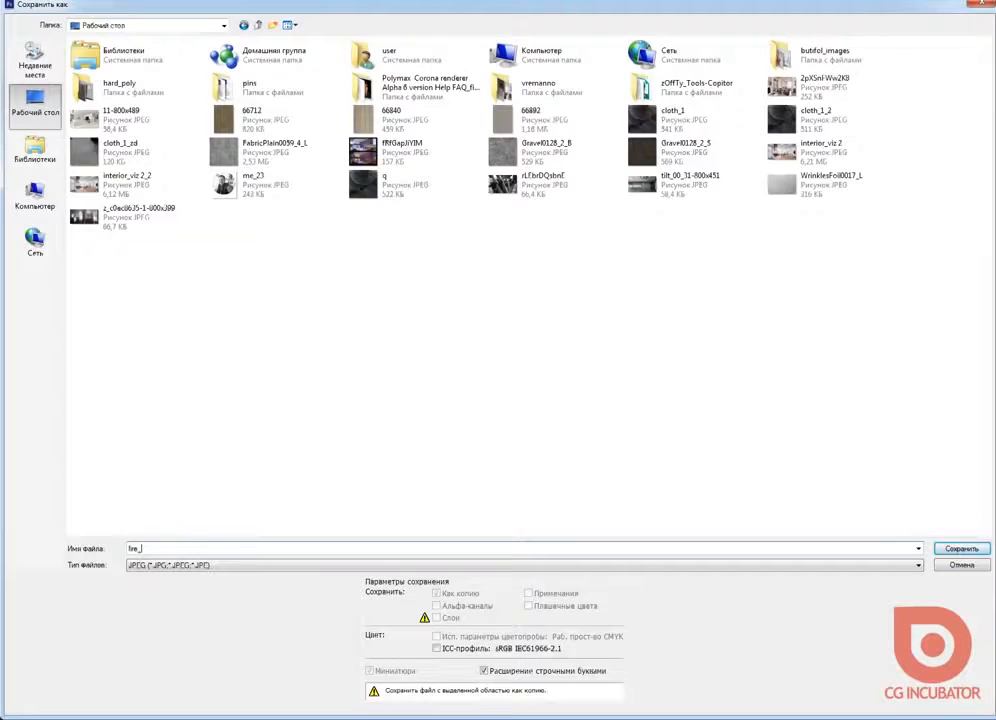
pyautogui.press('Return')
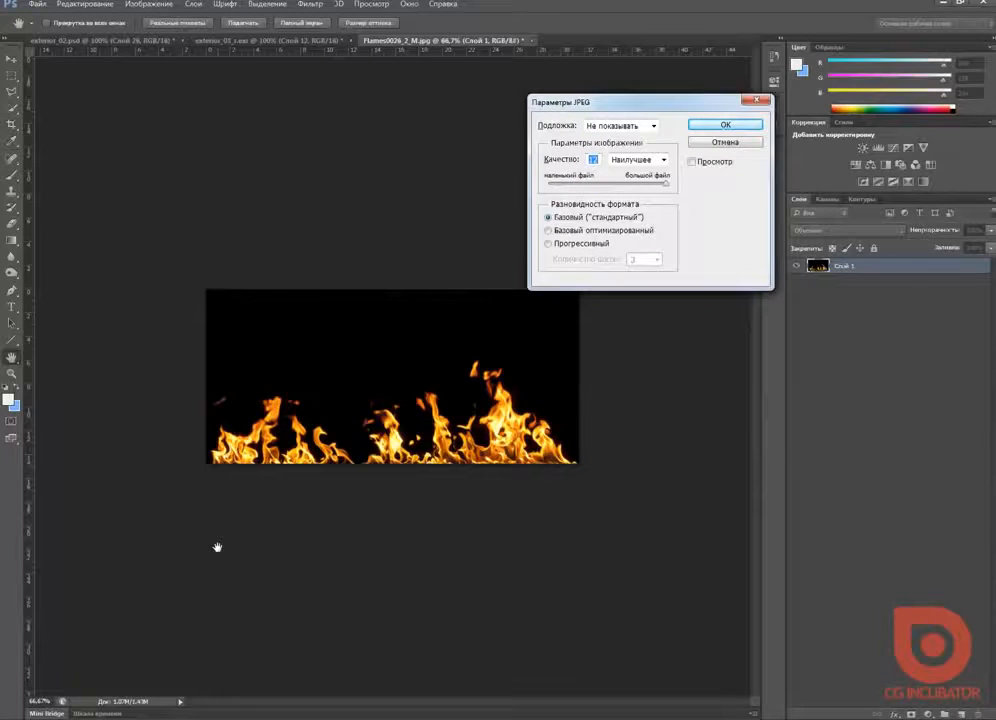
pyautogui.click(724, 125)
# - Switch back to 3ds Max Design and close the Corona frame buffer
pyautogui.press('c')
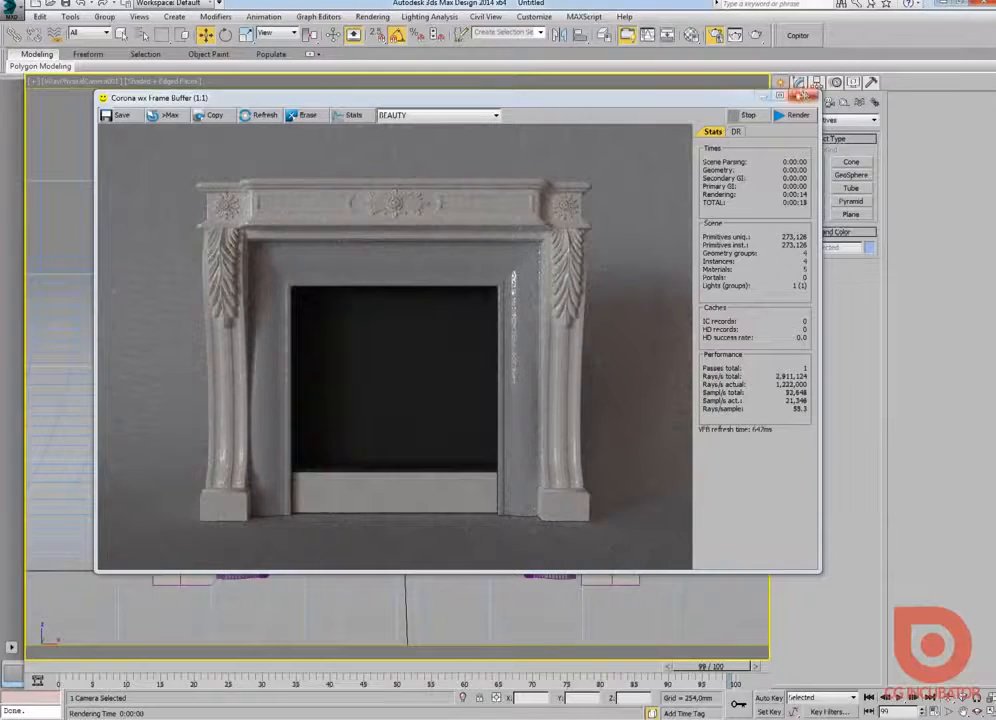
pyautogui.moveTo(690, 96); pyautogui.dragTo(714, 105)
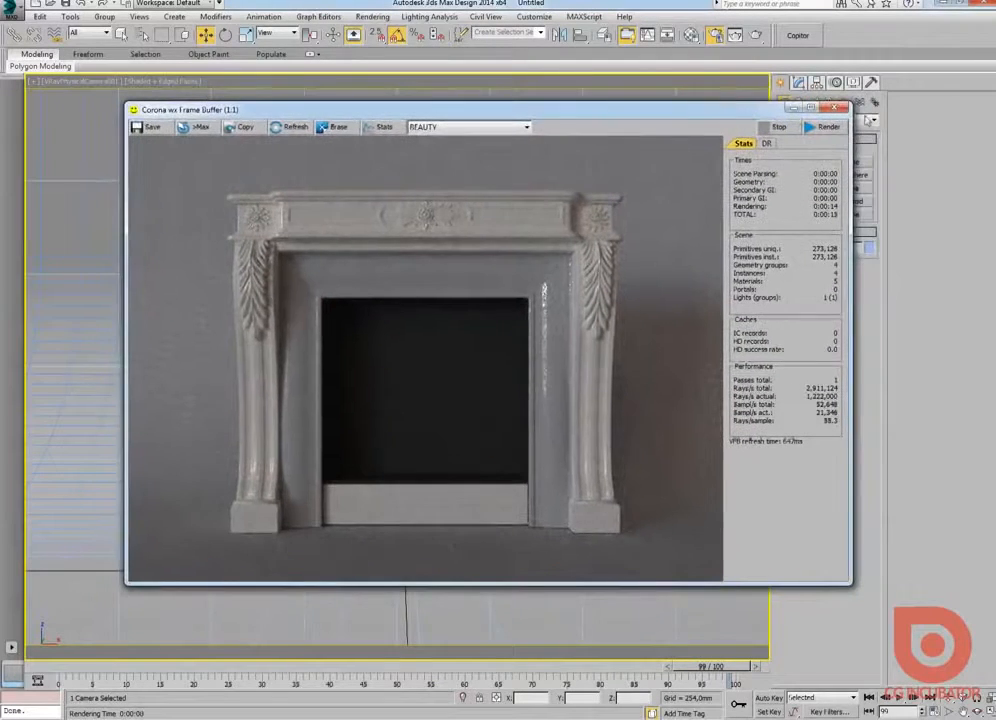
pyautogui.click(840, 107)
# - Isolate the dark box at the bottom of the fireplace opening and frame it in the Top view
pyautogui.click(798, 82)
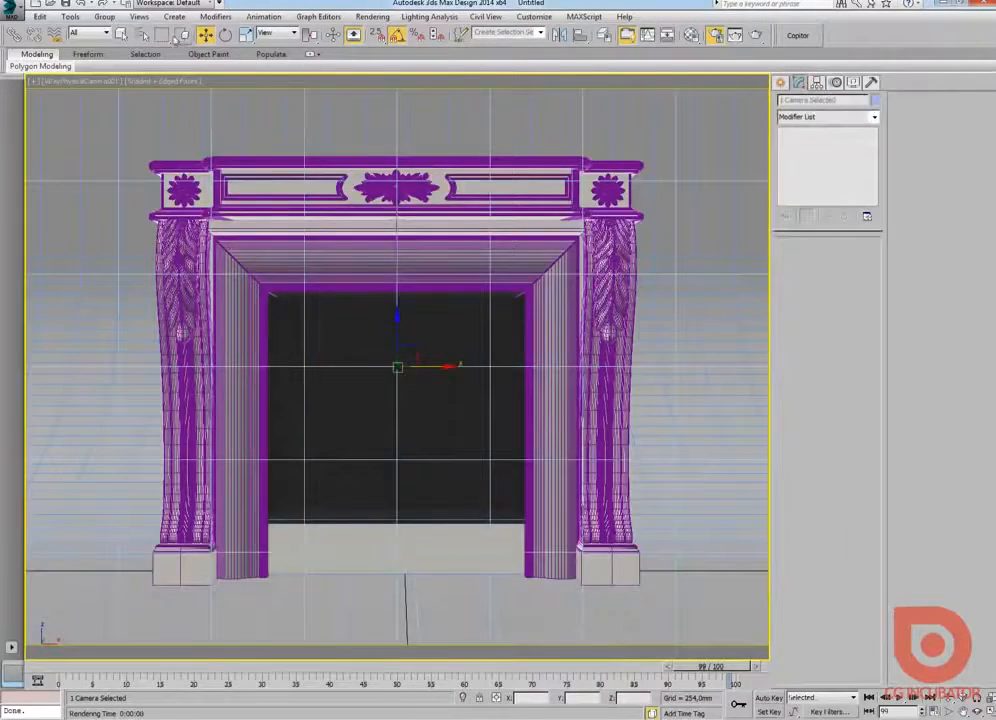
pyautogui.click(121, 35)
pyautogui.click(460, 522)
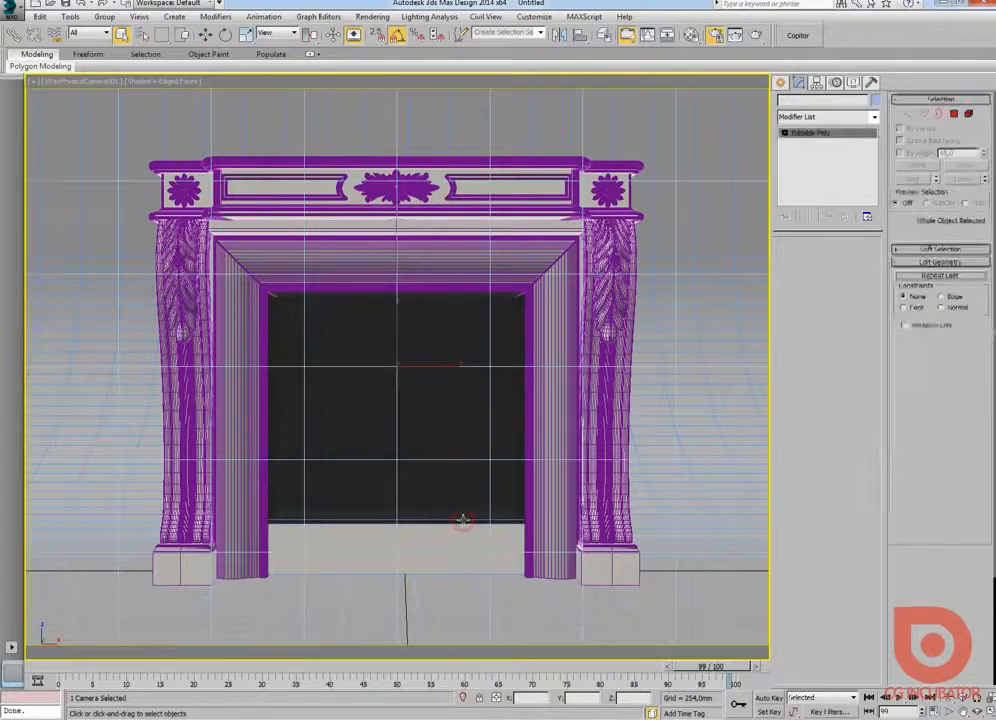
pyautogui.hotkey('alt', 'q')
pyautogui.hotkey('alt', 'w')
pyautogui.hotkey('alt', 'w')
pyautogui.press('z')
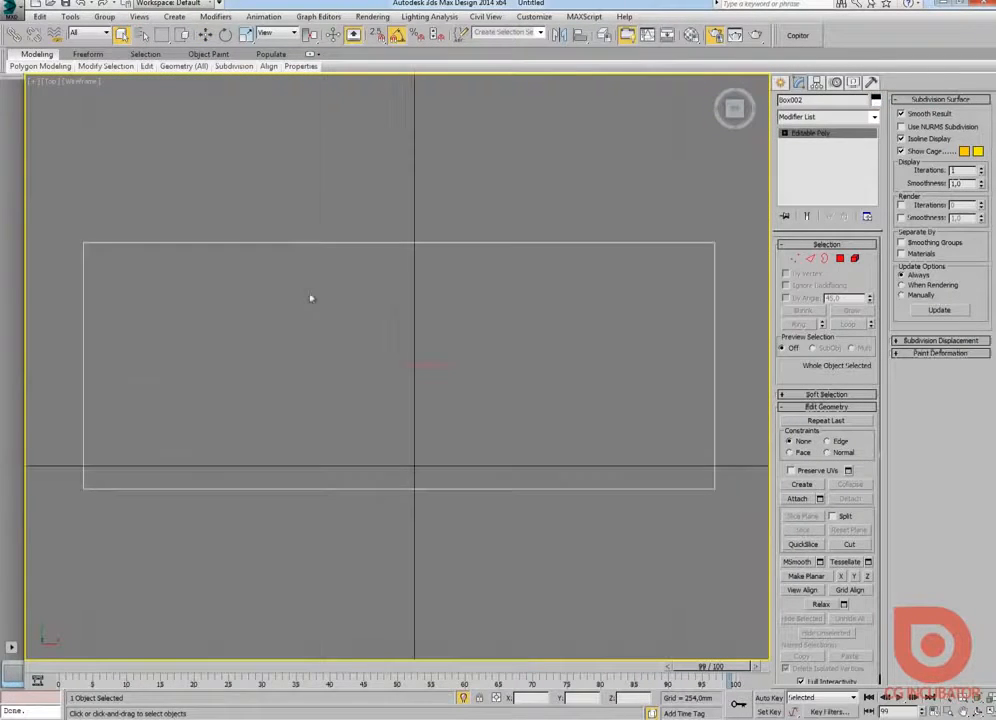
# - Create a plane about 216 mm long and 920 mm wide within the box outline in the Top view
pyautogui.click(781, 82)
pyautogui.click(850, 214)
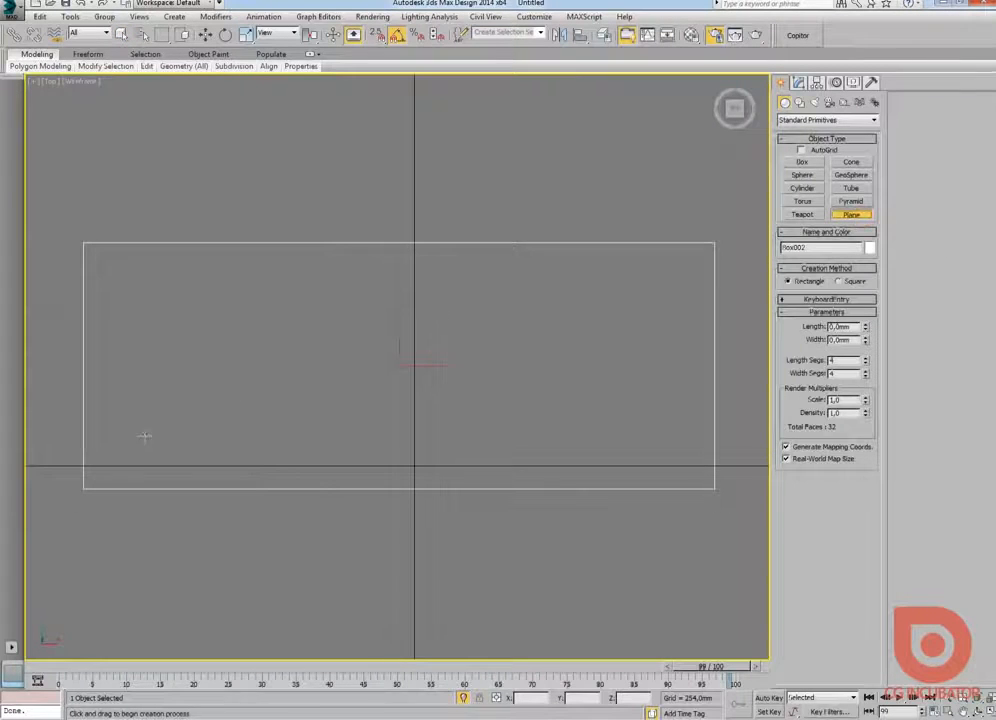
pyautogui.moveTo(114, 460); pyautogui.dragTo(689, 324)
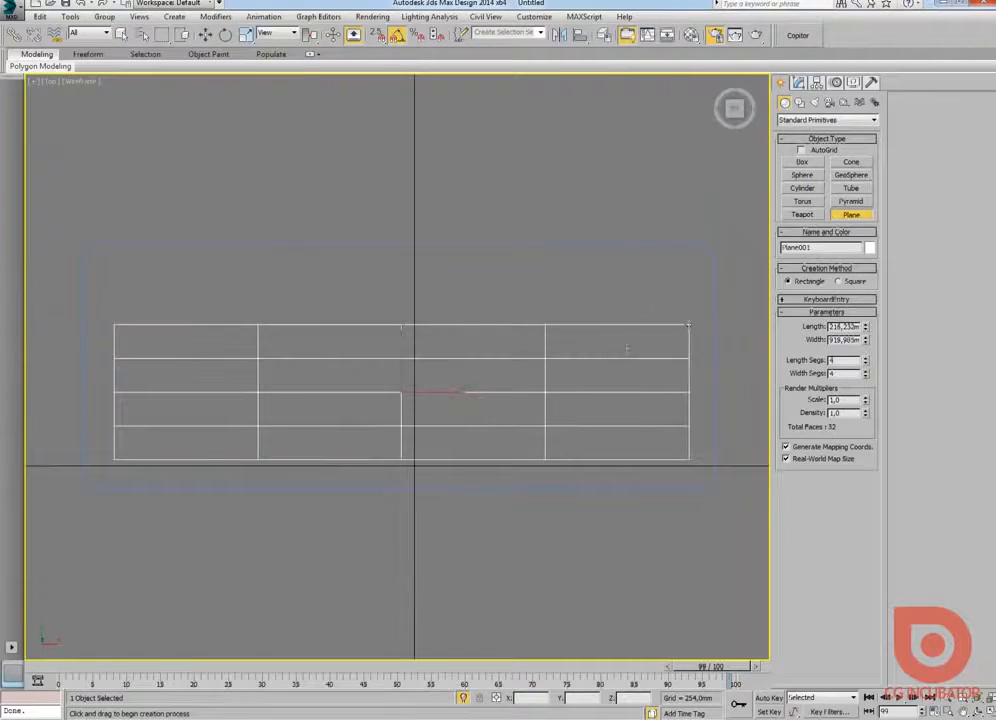
# - Rotate the new plane 90° about the X axis so it stands upright
pyautogui.press('e')
pyautogui.moveTo(398, 355); pyautogui.dragTo(395, 415)
pyautogui.hotkey('alt', 'w')
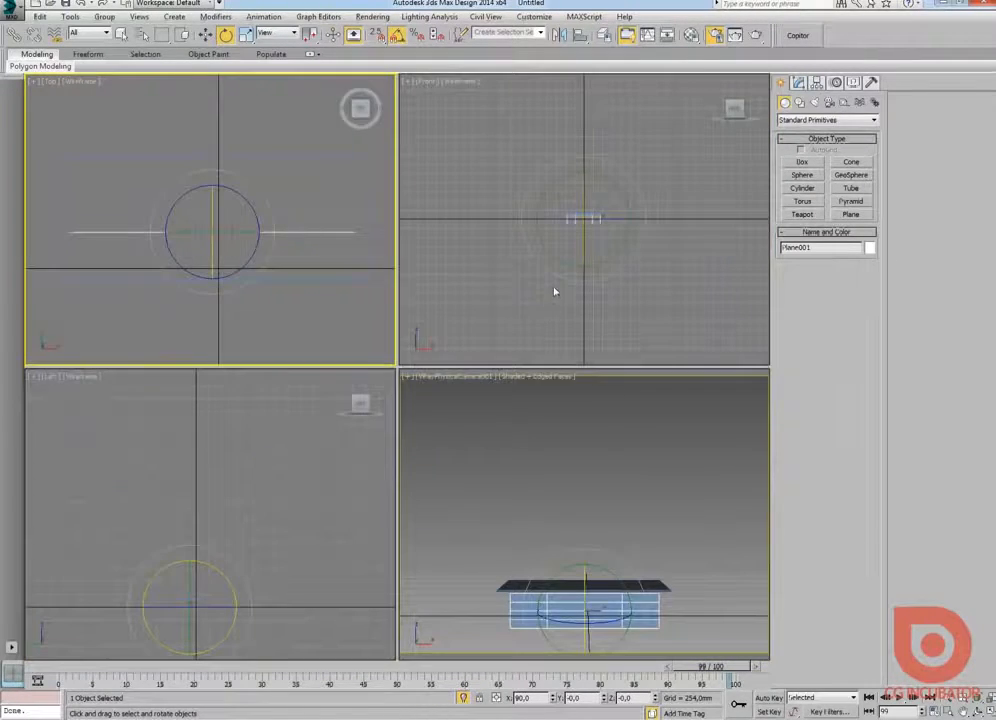
# - Raise the upright plane in the Left view to a height of about 263 mm, above the dark box
pyautogui.click(198, 584)
pyautogui.hotkey('alt', 'w')
pyautogui.scroll(10, 349, 550)
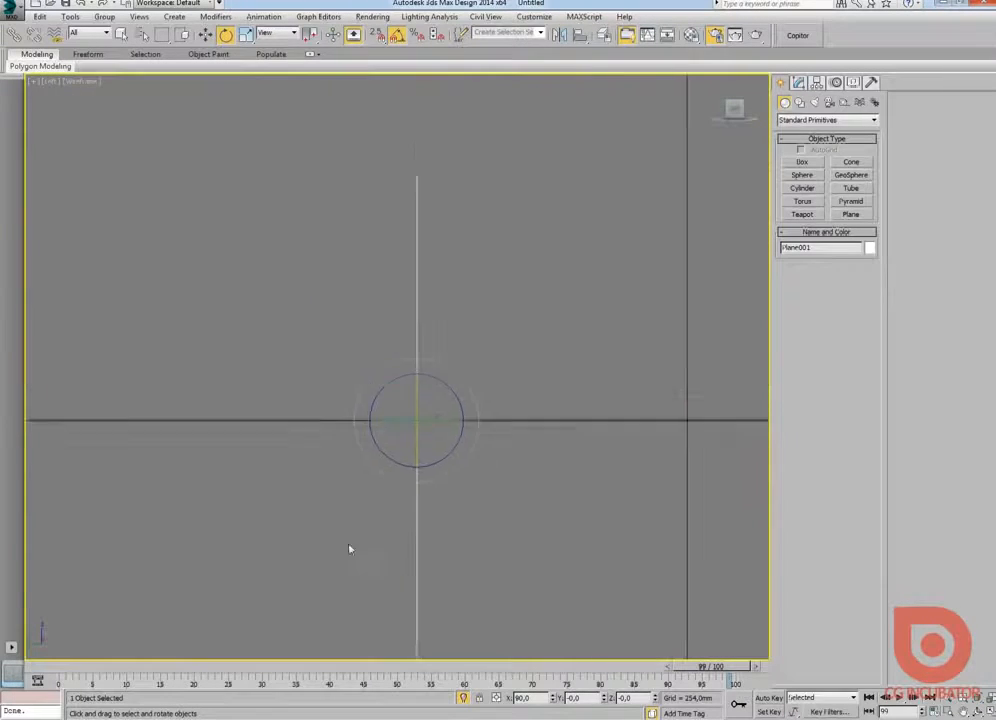
pyautogui.scroll(-5, 349, 545)
pyautogui.press('w')
pyautogui.moveTo(366, 474); pyautogui.dragTo(365, 332)
# - Switch back to the full-size camera view and reselect the upright plane above the dark box
pyautogui.hotkey('alt', 'w')
pyautogui.rightClick(566, 495)
pyautogui.hotkey('alt', 'w')
pyautogui.click(516, 329)
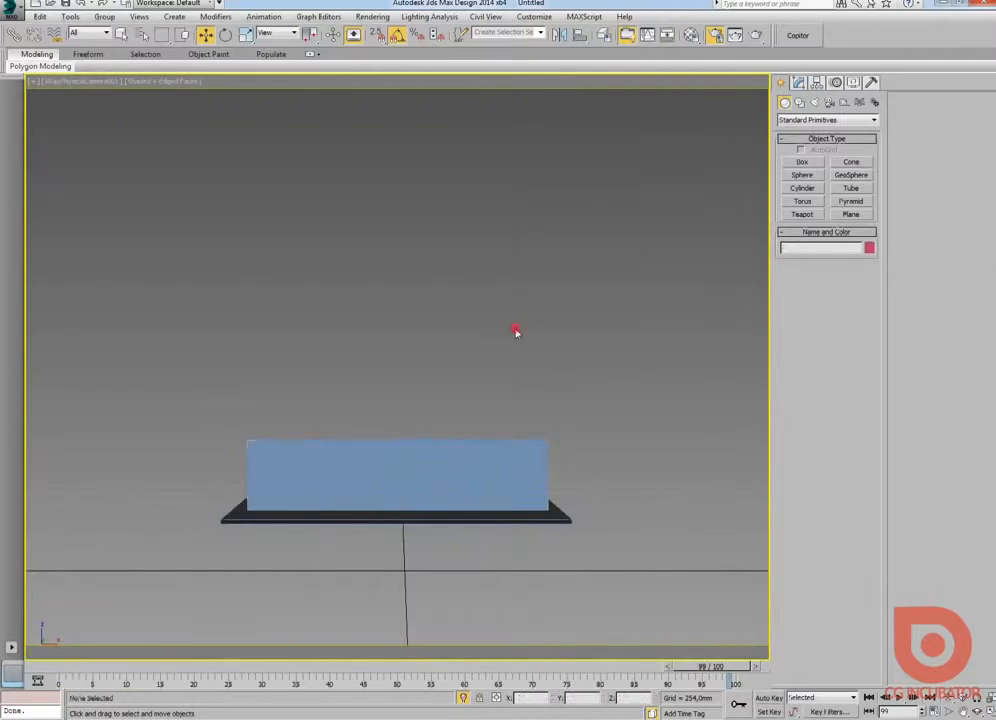
pyautogui.click(460, 458)
# - Exit isolation to bring back the whole fireplace and set the plane's width to about 708 mm
pyautogui.rightClick(519, 342)
pyautogui.click(538, 282)
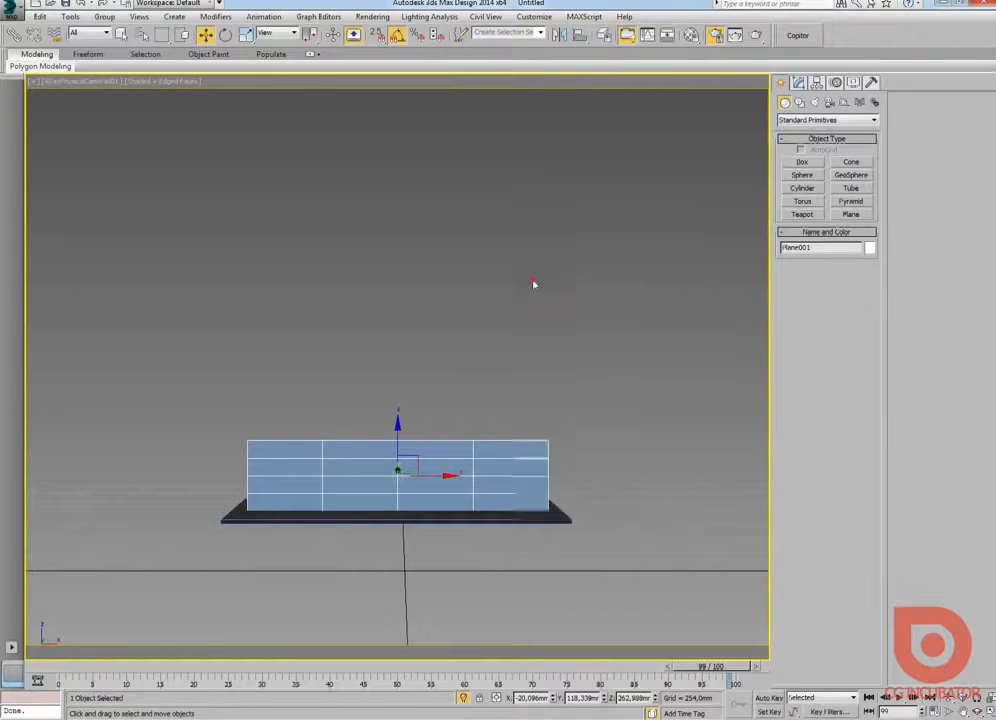
pyautogui.click(798, 83)
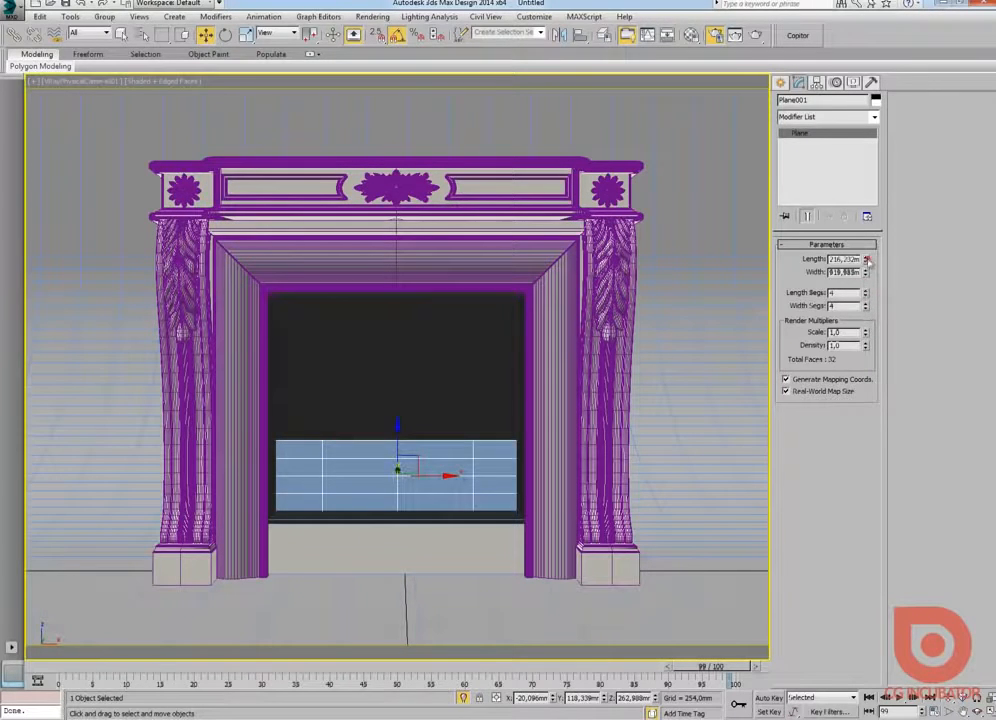
pyautogui.moveTo(866, 270); pyautogui.dragTo(859, 293)
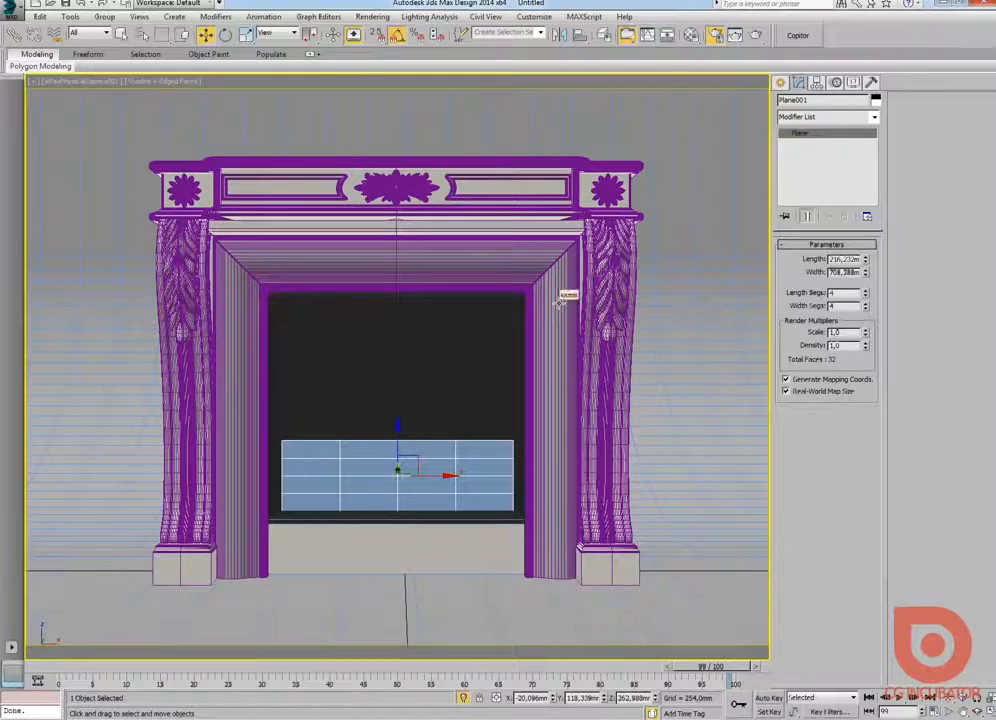
# - Replace the material in the fourth sample slot with a new CoronaMtl material
pyautogui.press('m')
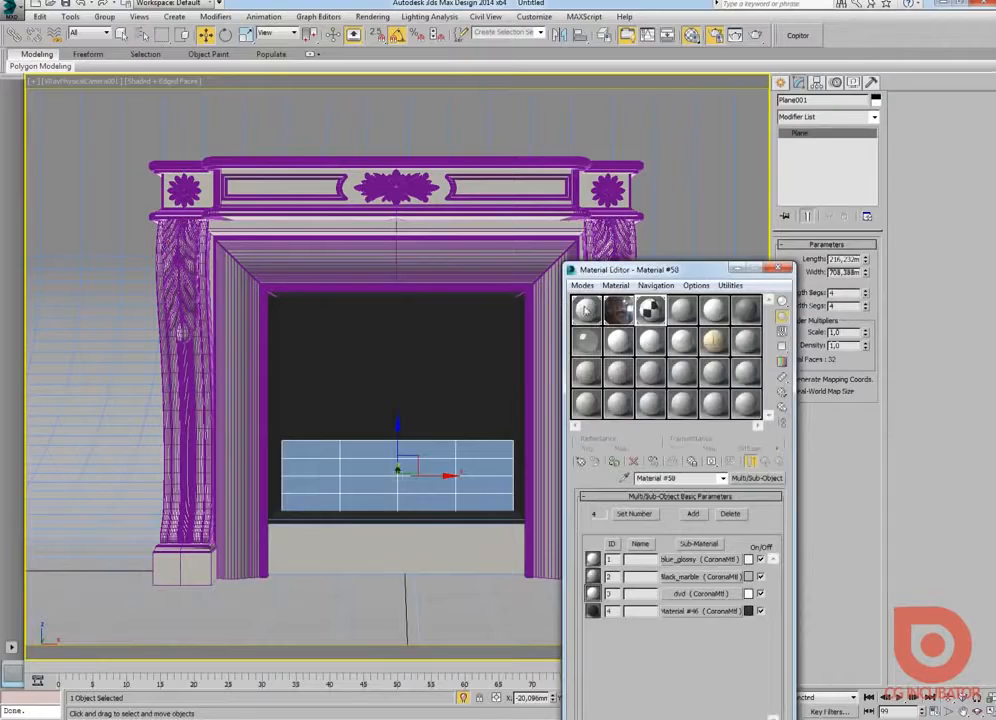
pyautogui.moveTo(650, 269); pyautogui.dragTo(694, 121)
pyautogui.click(690, 216)
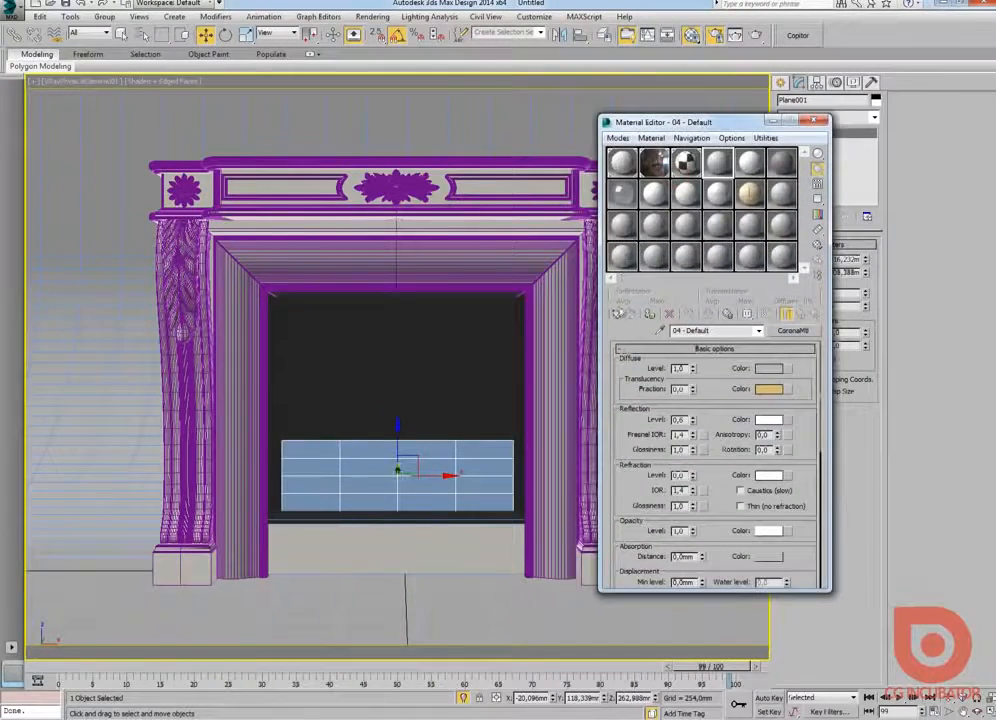
pyautogui.click(617, 313)
pyautogui.doubleClick(143, 228)
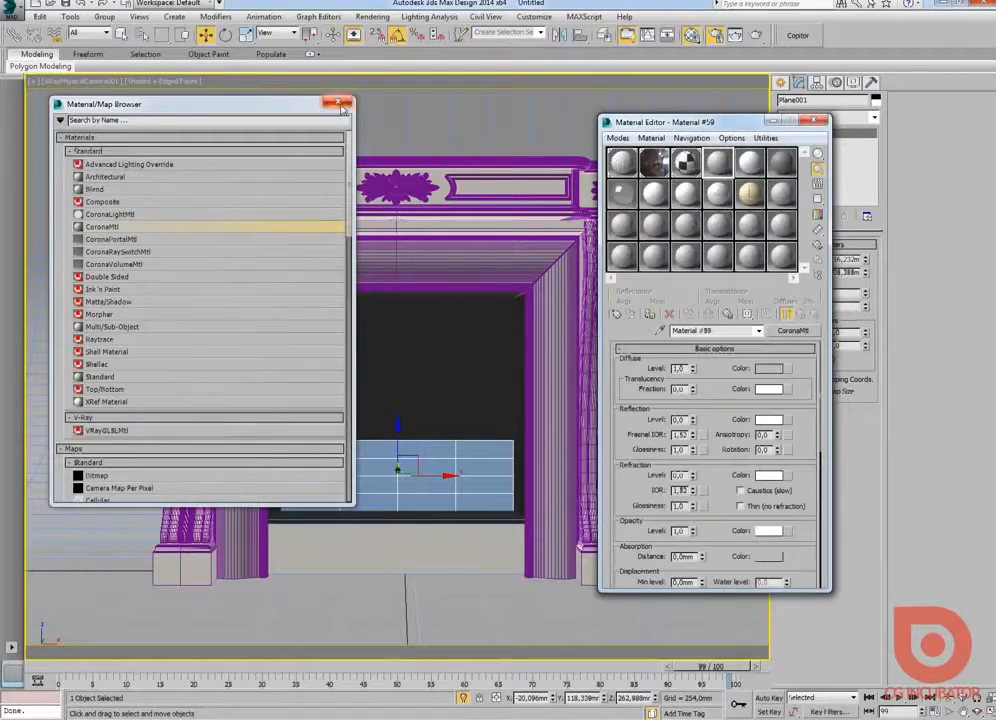
pyautogui.click(339, 102)
pyautogui.click(708, 408)
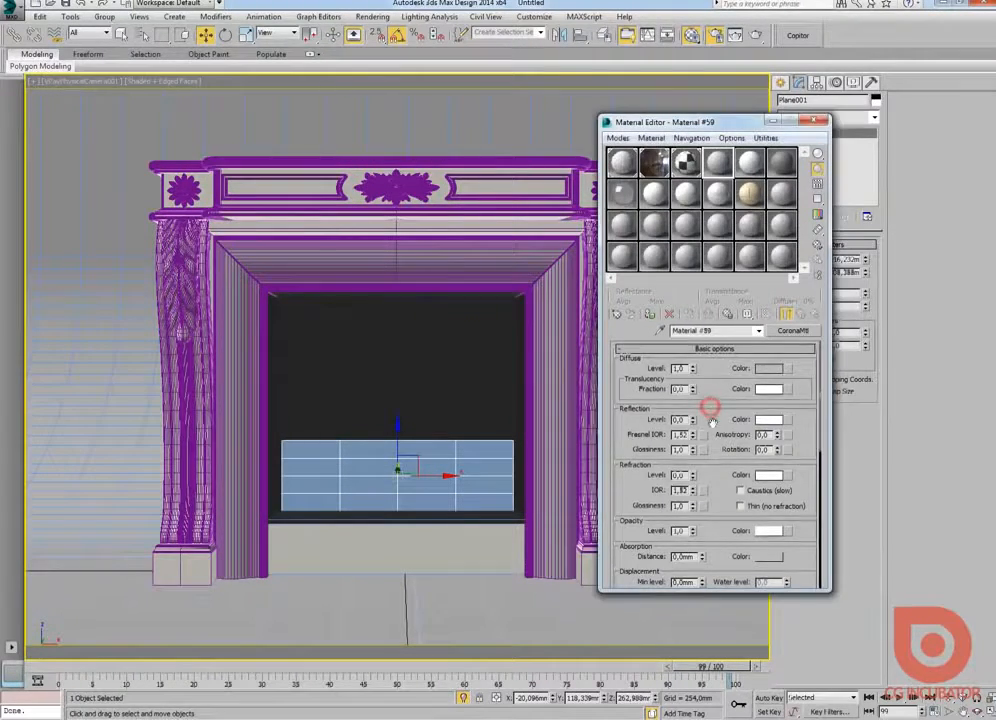
# - Load fire_.jpg as the material's diffuse bitmap, assign the material to the plane and show the texture in the viewport
pyautogui.click(789, 370)
pyautogui.doubleClick(104, 165)
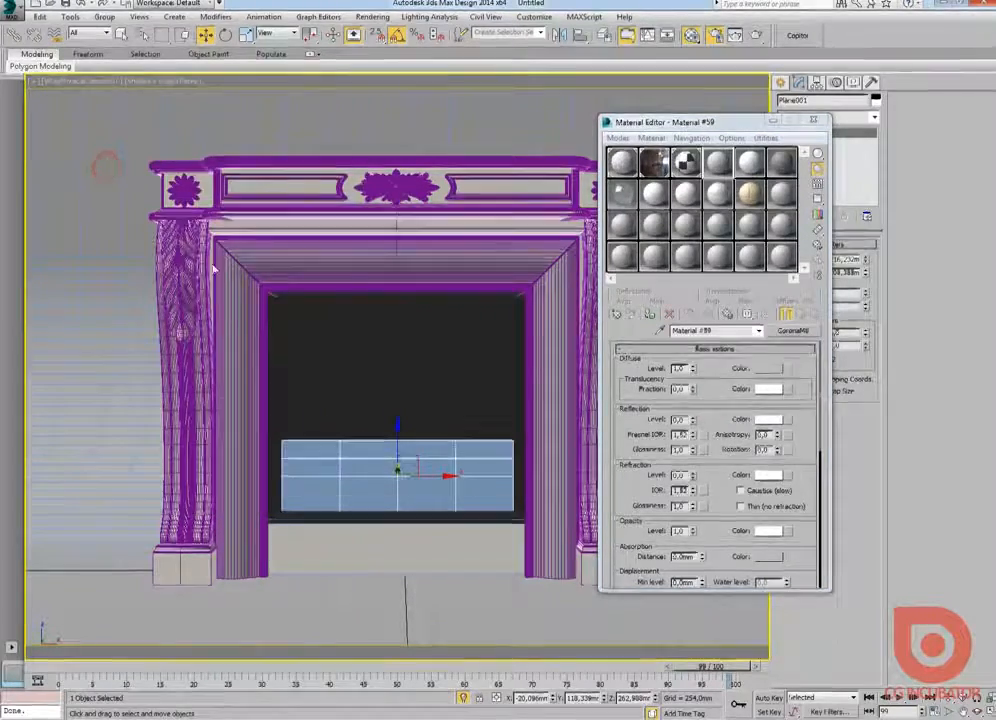
pyautogui.click(40, 125)
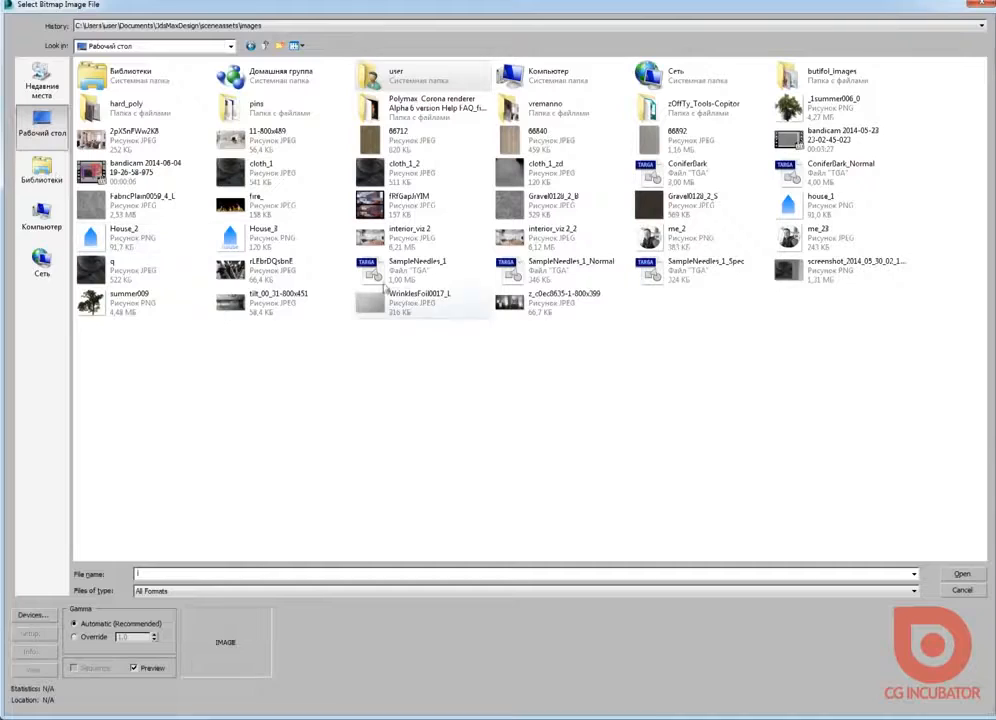
pyautogui.doubleClick(245, 203)
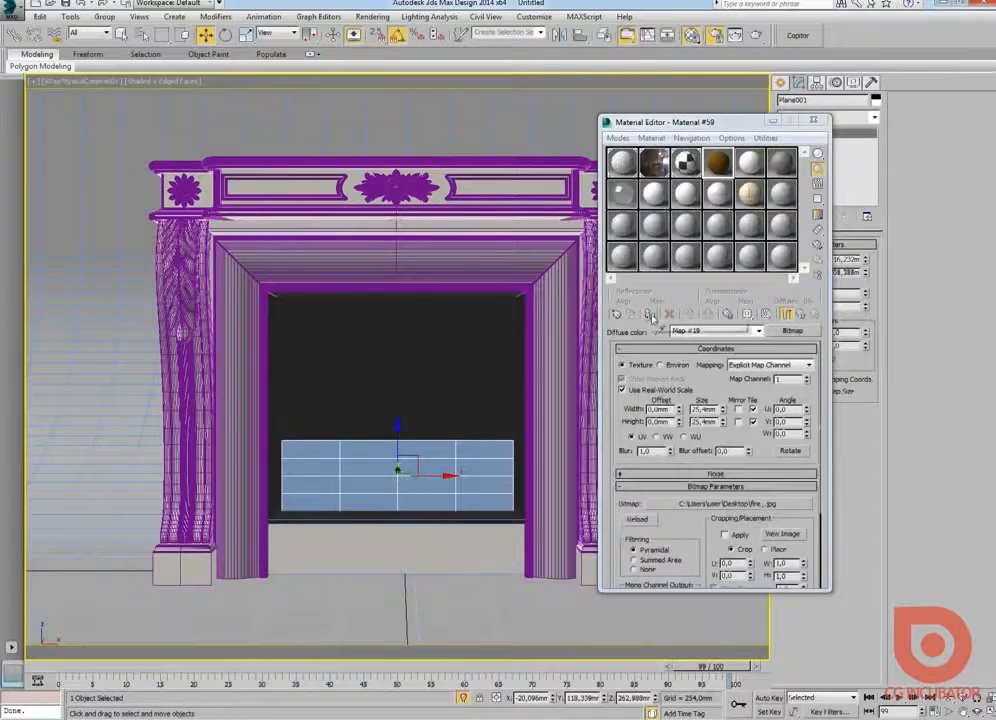
pyautogui.click(766, 313)
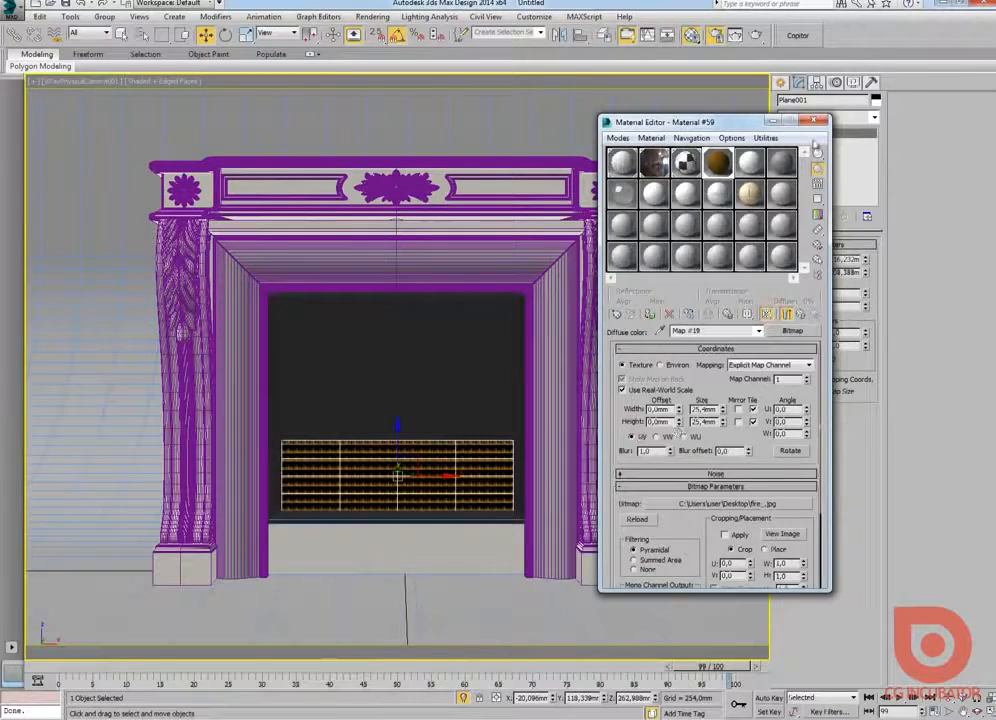
pyautogui.click(817, 121)
# - Add a UVW Map modifier to the plane with Box mapping and Real-World Map Size turned off
pyautogui.click(874, 117)
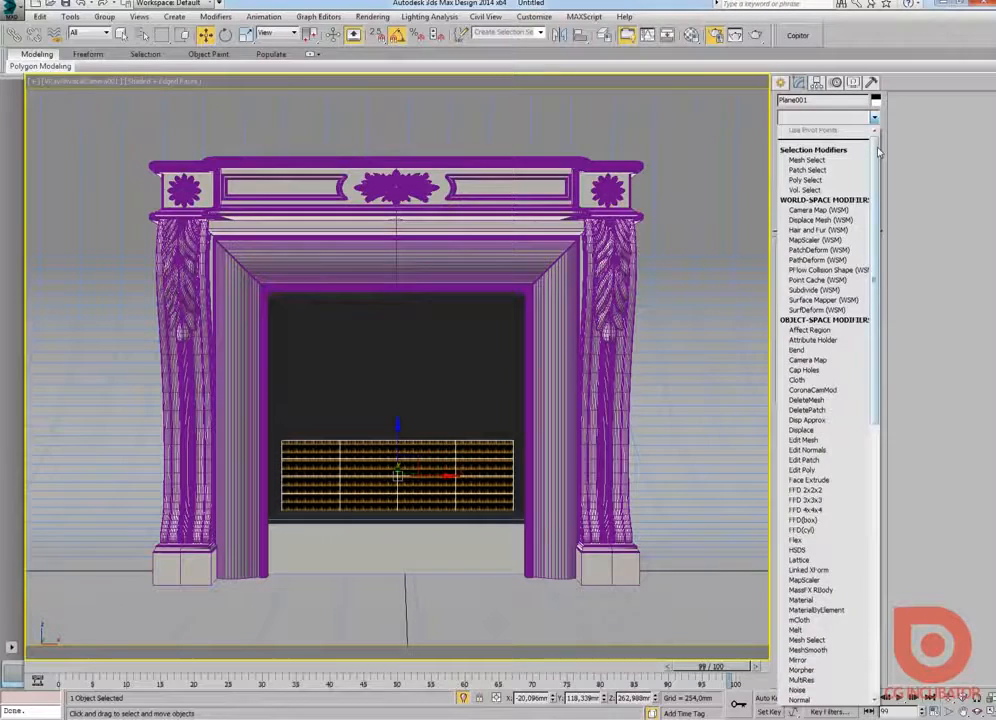
pyautogui.scroll(-15, 876, 150)
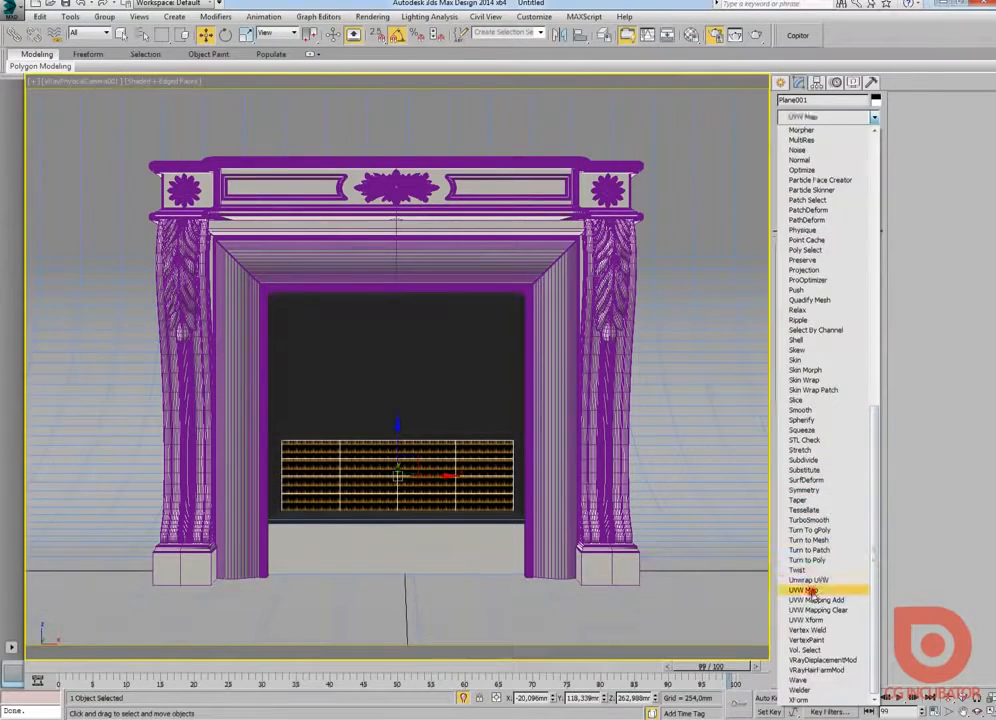
pyautogui.click(807, 591)
pyautogui.click(803, 314)
pyautogui.click(789, 439)
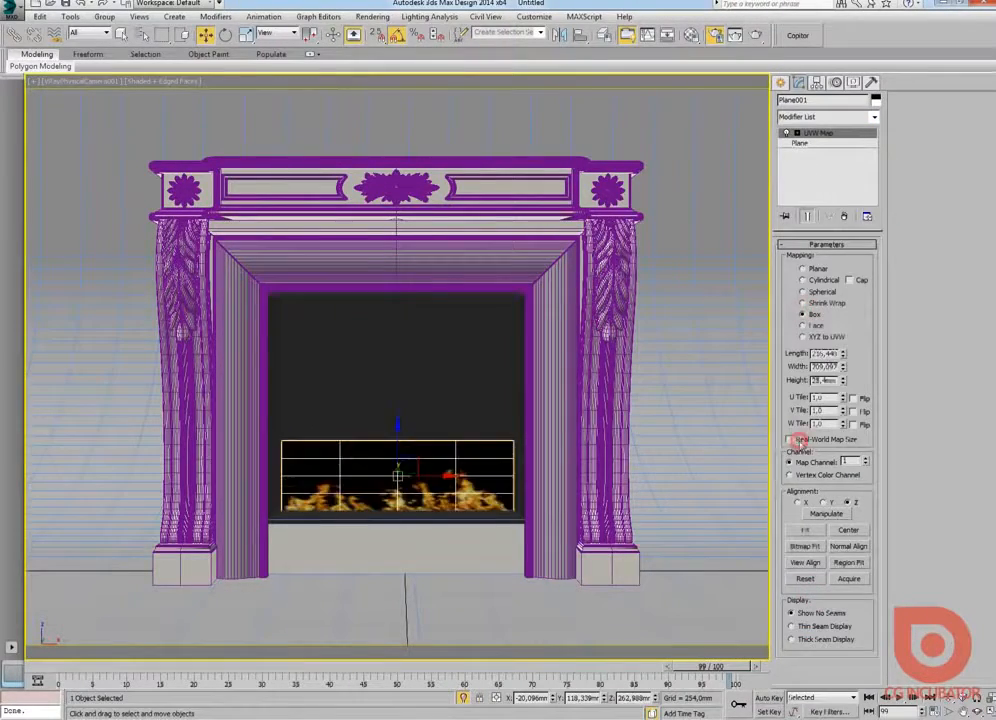
# - Increase the UVW Map length to about 284 mm while checking the flames in the Perspective view
pyautogui.press('p')
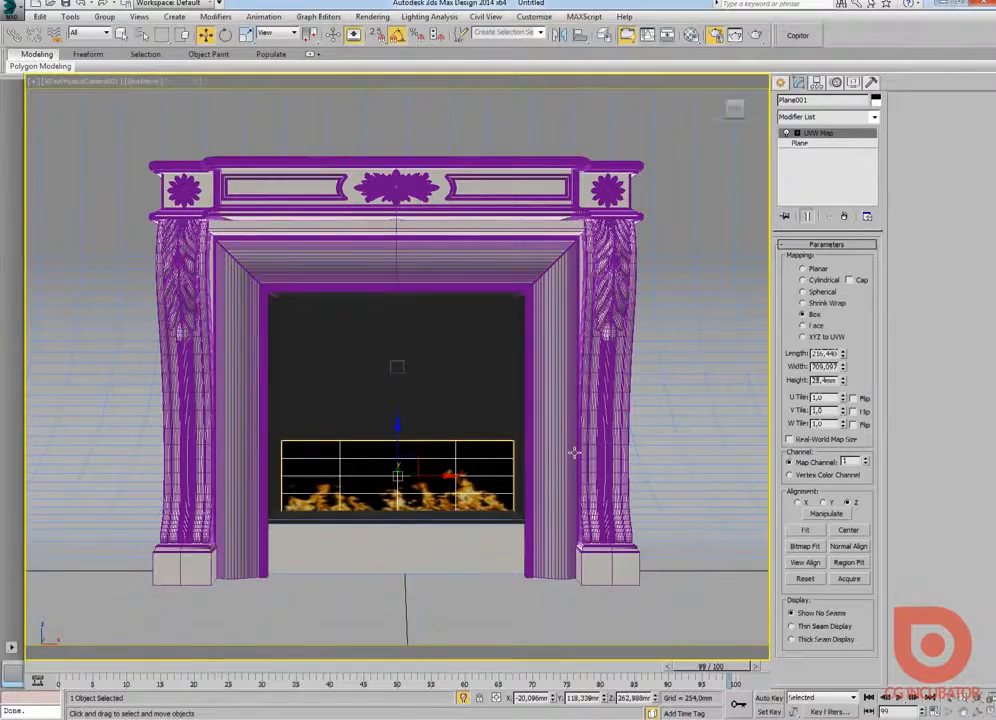
pyautogui.scroll(4, 574, 453)
pyautogui.keyDown('alt'); pyautogui.moveTo(471, 426); pyautogui.dragTo(574, 294, button='middle'); pyautogui.keyUp('alt')
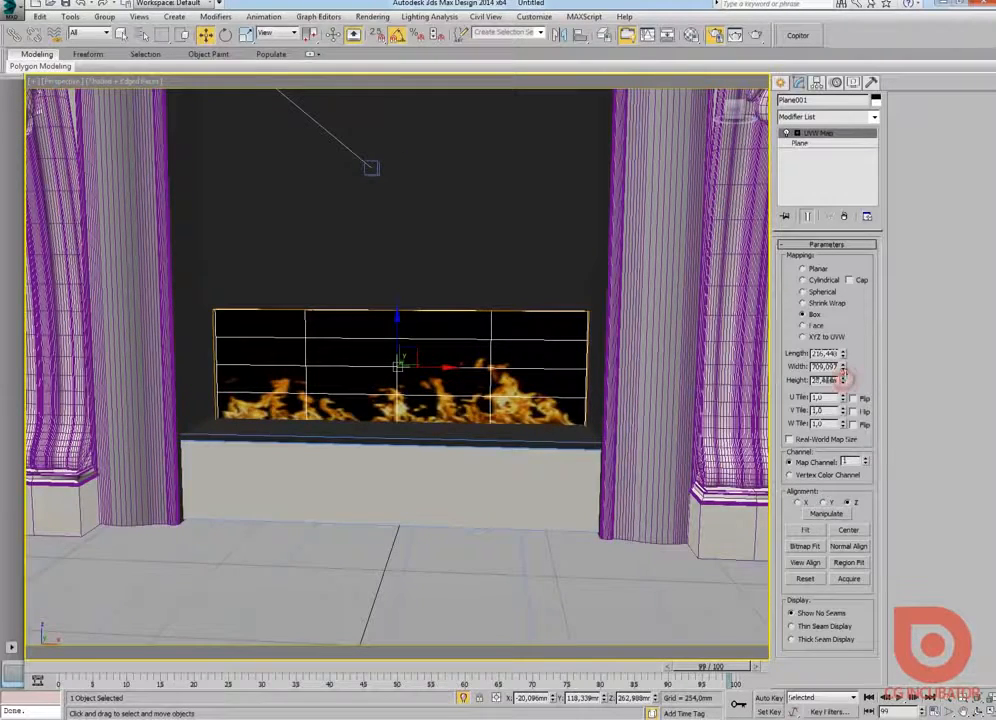
pyautogui.moveTo(842, 354); pyautogui.dragTo(842, 374)
pyautogui.keyDown('alt'); pyautogui.moveTo(400, 380); pyautogui.dragTo(372, 380, button='middle'); pyautogui.keyUp('alt')
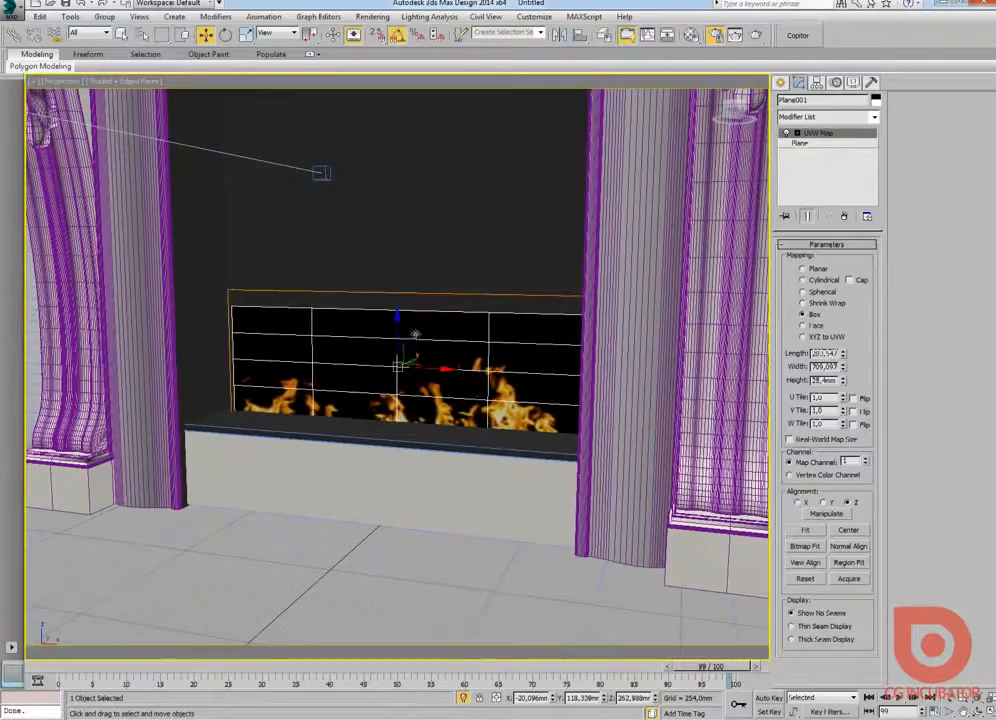
# - Raise the UVW Map gizmo to a height of about 295 mm so the flames sit at the plane's lower edge
pyautogui.click(786, 133)
pyautogui.click(819, 143)
pyautogui.keyDown('alt'); pyautogui.moveTo(300, 460); pyautogui.dragTo(382, 325, button='middle'); pyautogui.keyUp('alt')
pyautogui.moveTo(396, 320)
pyautogui.mouseDown()
pyautogui.moveTo(396, 298)
pyautogui.moveTo(394, 314)
pyautogui.mouseUp()
pyautogui.keyDown('alt'); pyautogui.moveTo(395, 316); pyautogui.dragTo(424, 342, button='middle'); pyautogui.keyUp('alt')
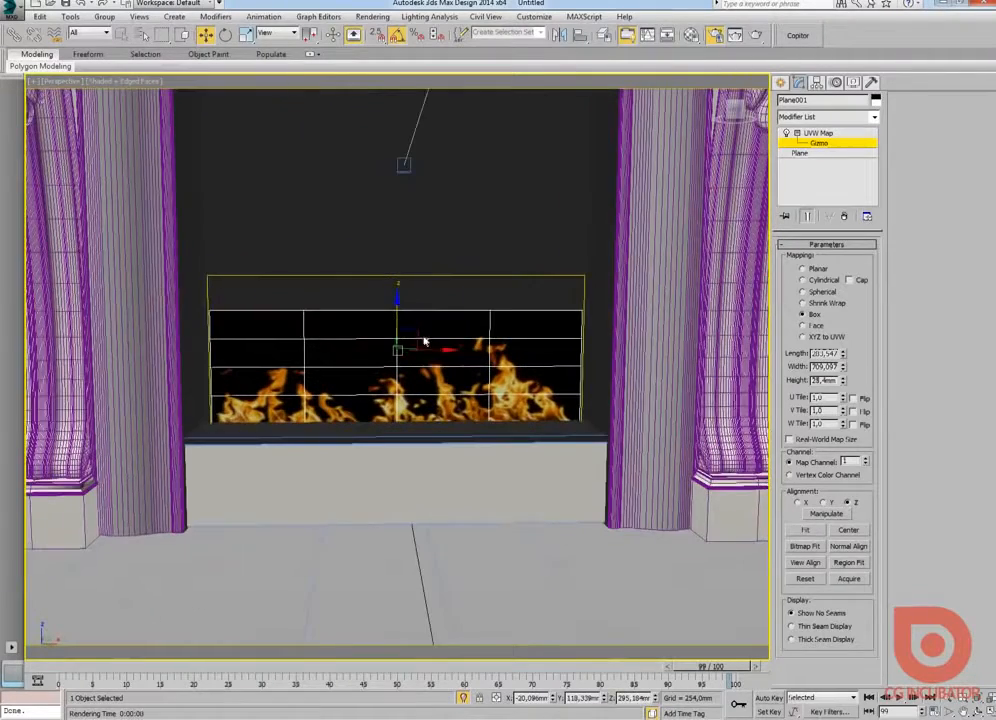
# - Set the UVW Map length to about 323 mm, raise its gizmo to about 314 mm, and return to the camera view
pyautogui.moveTo(845, 353); pyautogui.dragTo(845, 340)
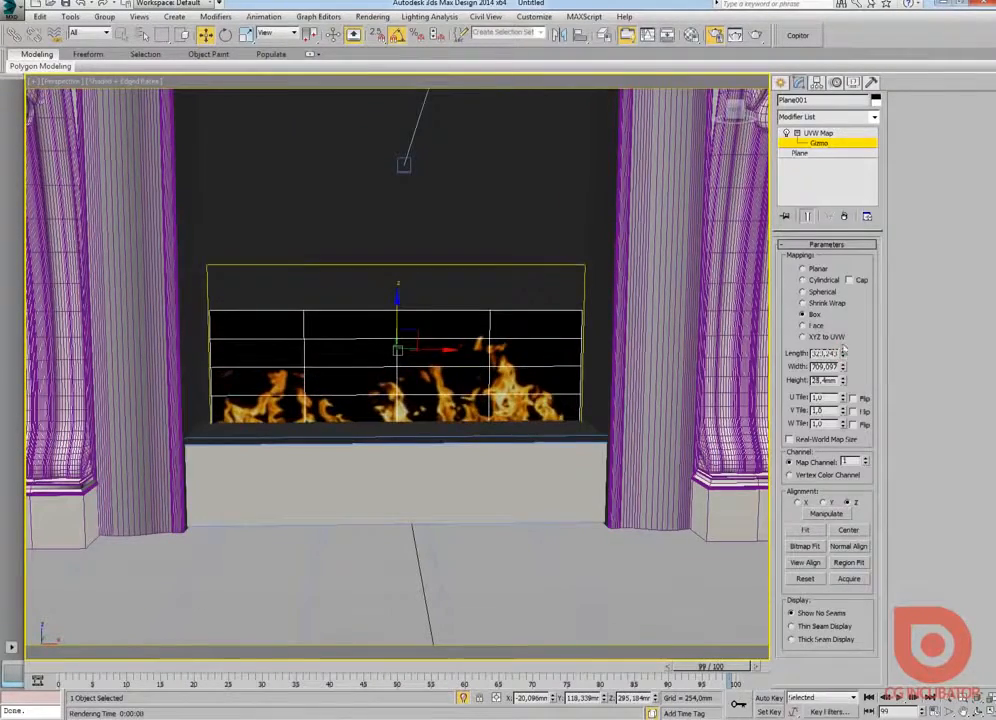
pyautogui.keyDown('alt'); pyautogui.moveTo(410, 330); pyautogui.dragTo(418, 334, button='middle'); pyautogui.keyUp('alt')
pyautogui.moveTo(399, 316); pyautogui.dragTo(401, 305)
pyautogui.keyDown('alt'); pyautogui.moveTo(436, 336); pyautogui.dragTo(429, 347, button='middle'); pyautogui.keyUp('alt')
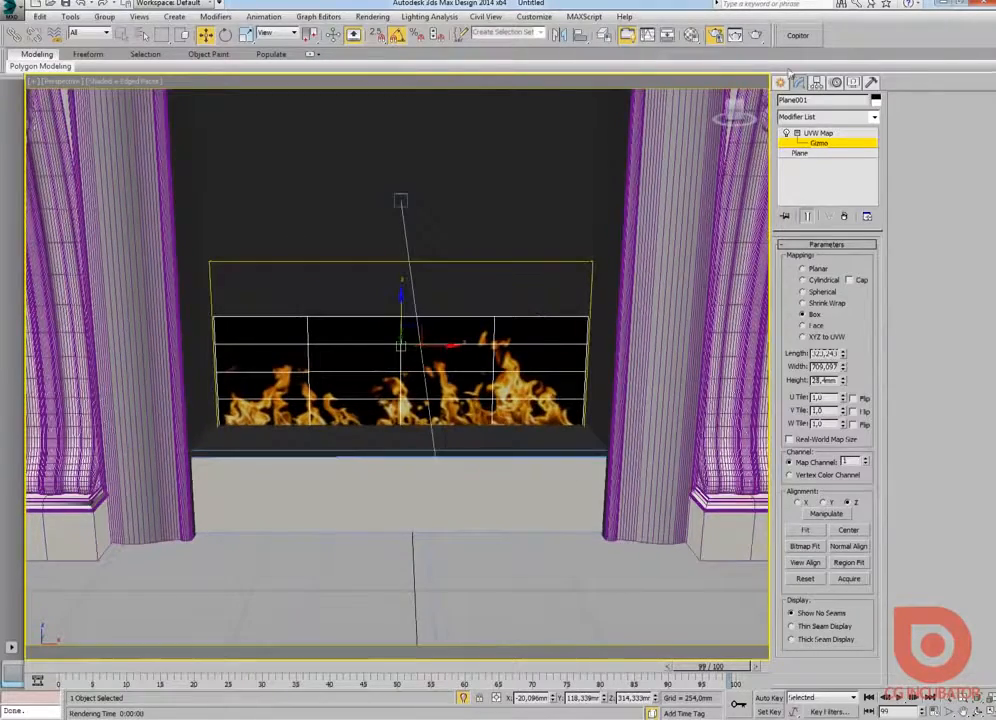
pyautogui.click(781, 83)
pyautogui.moveTo(518, 192); pyautogui.dragTo(501, 252, button='middle')
pyautogui.click(798, 83)
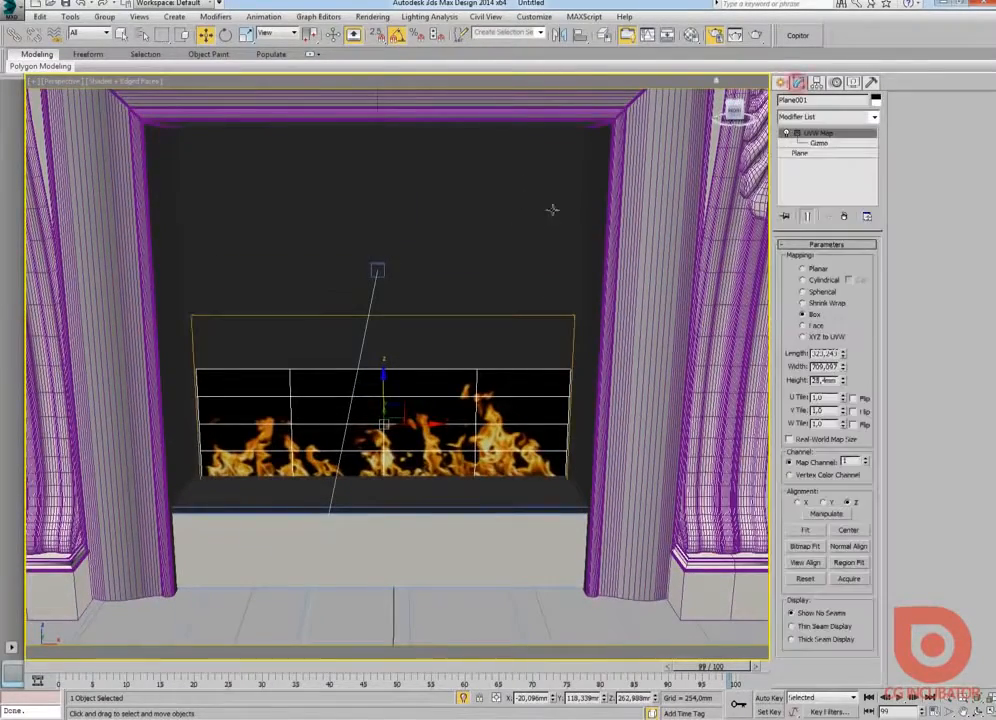
pyautogui.press('c')
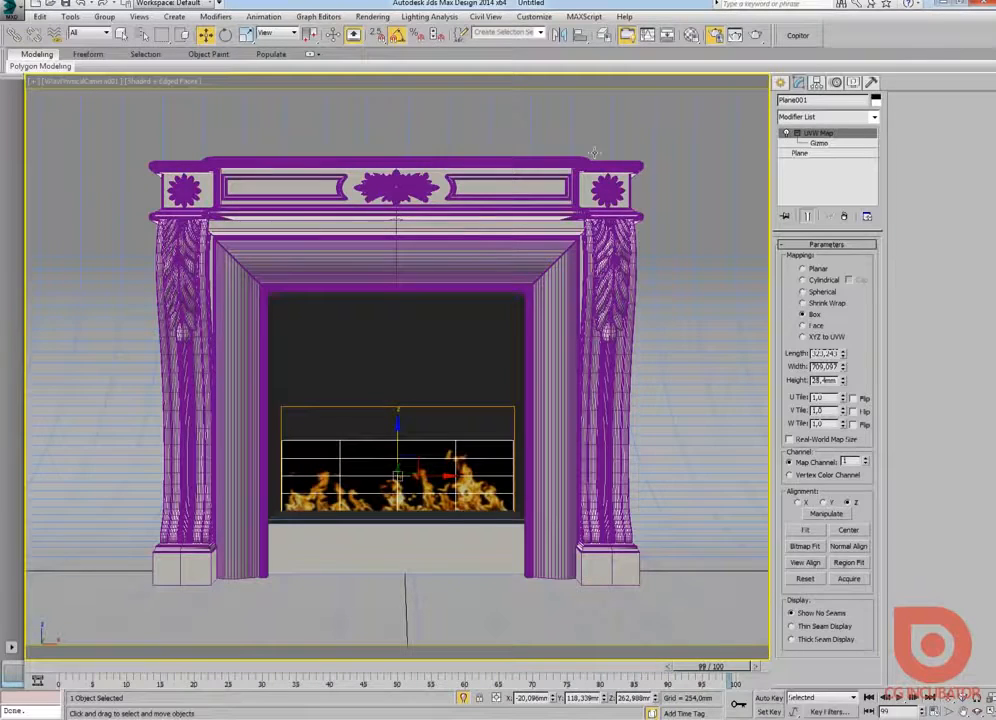
# - Review the flame material's diffuse map and basic options down to opacity, and run a test render of the fireplace
pyautogui.press('m')
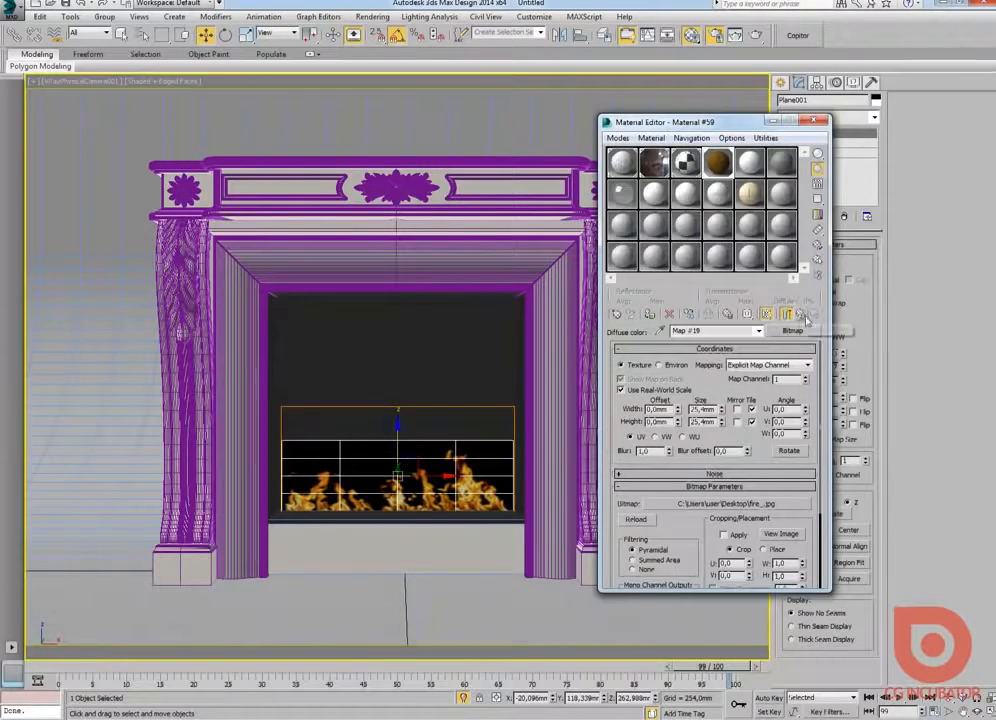
pyautogui.click(802, 316)
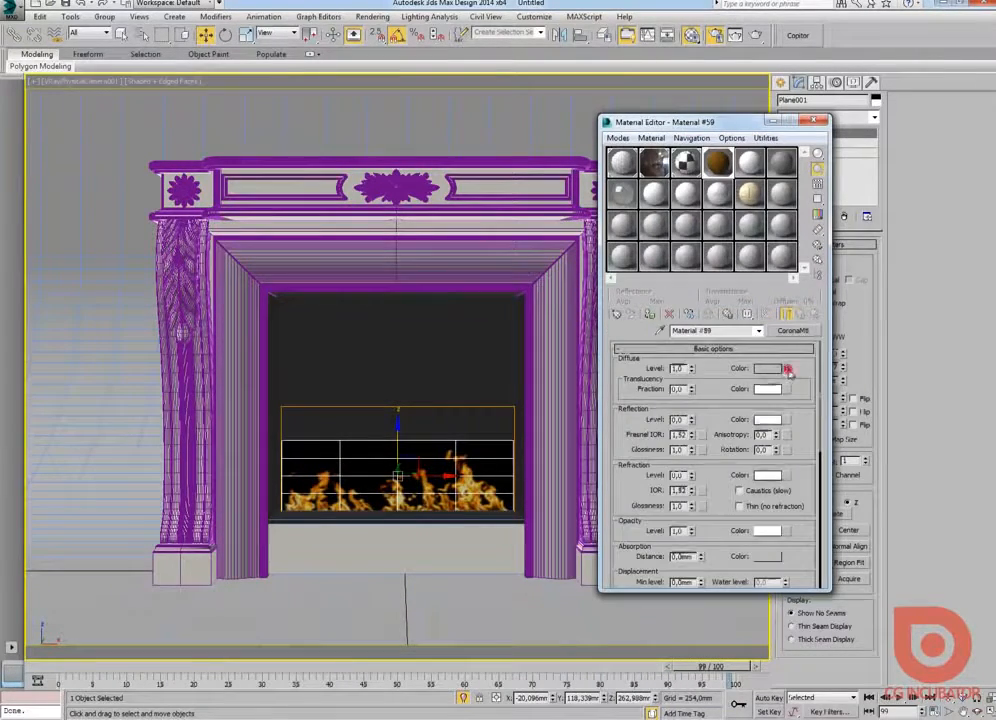
pyautogui.click(787, 370)
pyautogui.click(801, 316)
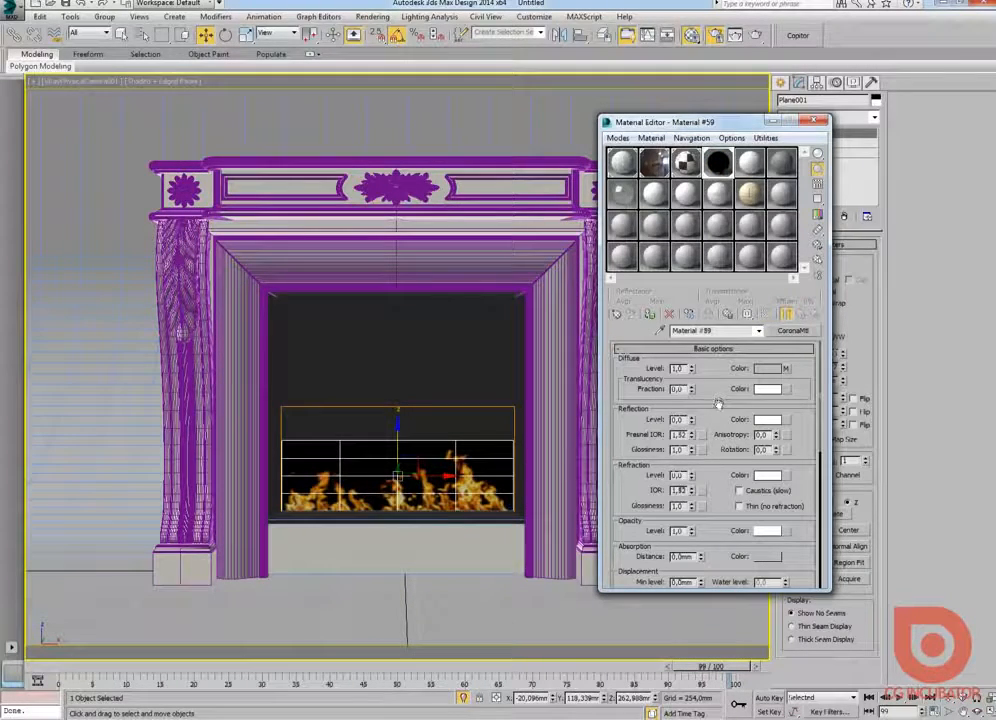
pyautogui.scroll(-1, 716, 407)
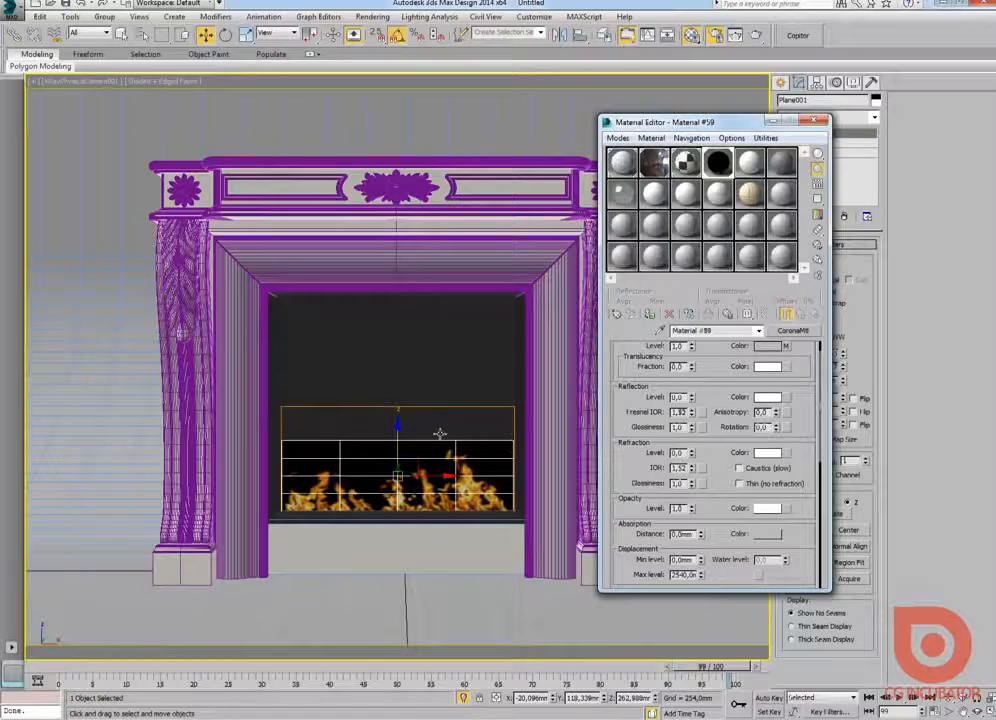
pyautogui.click(758, 36)
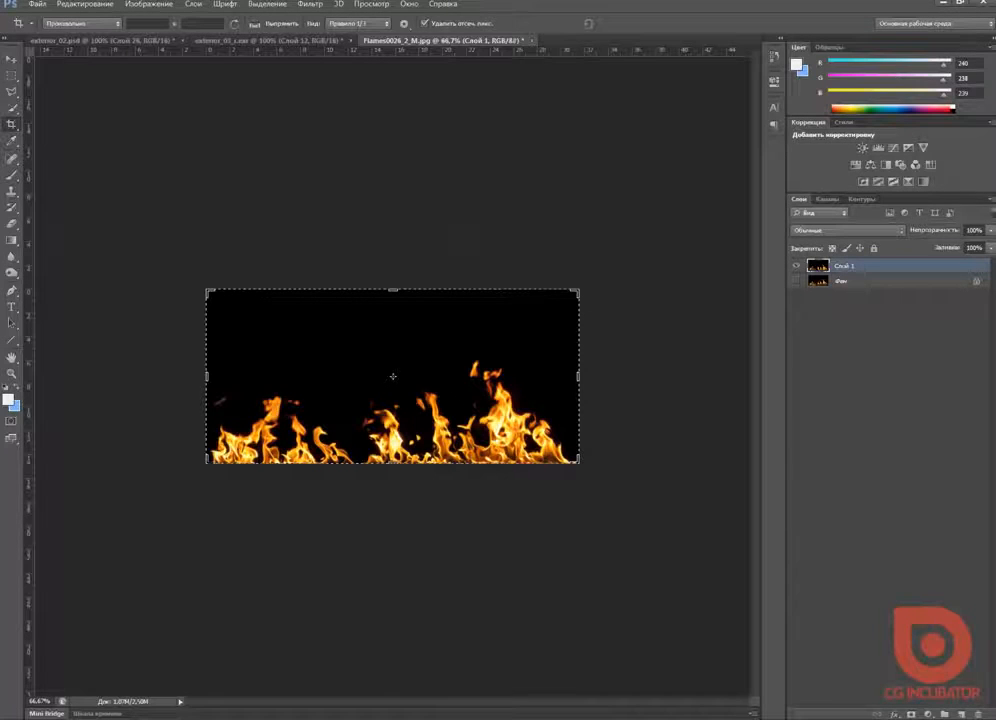
# - In Photoshop, desaturate the cropped flame layer with Hue/Saturation, setting the saturation to -100
pyautogui.press('v')
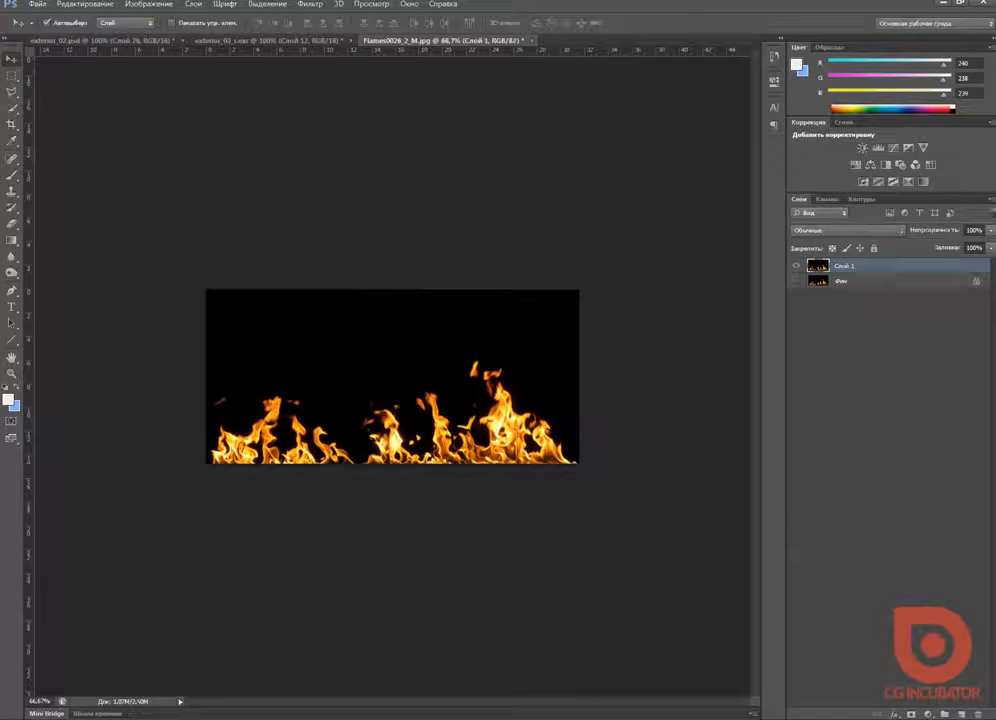
pyautogui.press('i')
pyautogui.hotkey('ctrl', 'u')
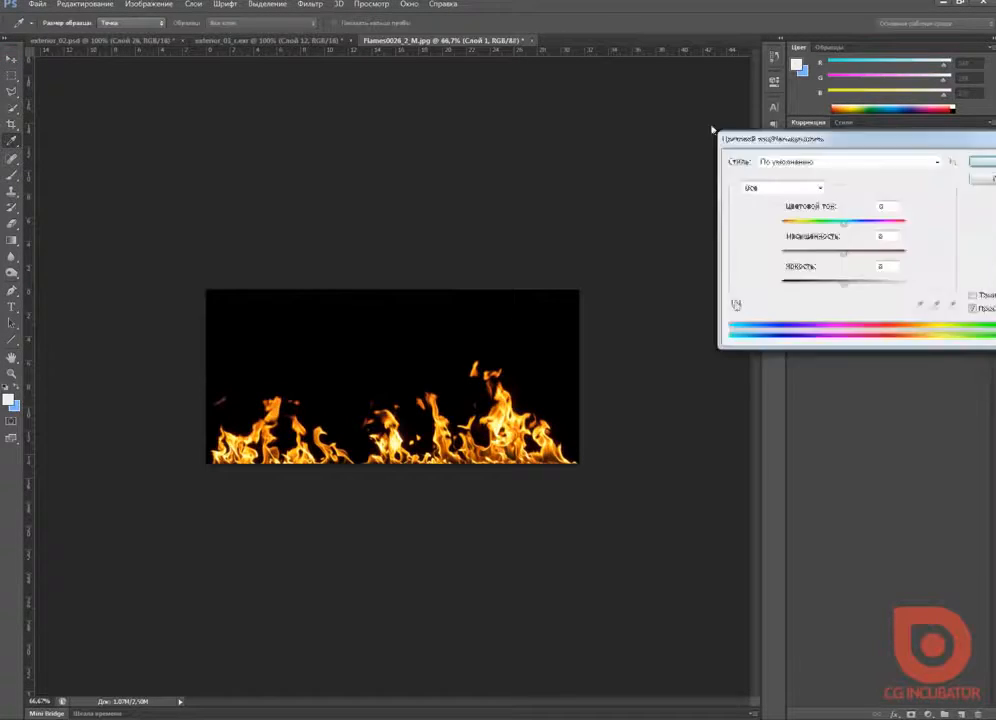
pyautogui.moveTo(798, 140); pyautogui.dragTo(683, 90)
pyautogui.moveTo(727, 200); pyautogui.dragTo(666, 200)
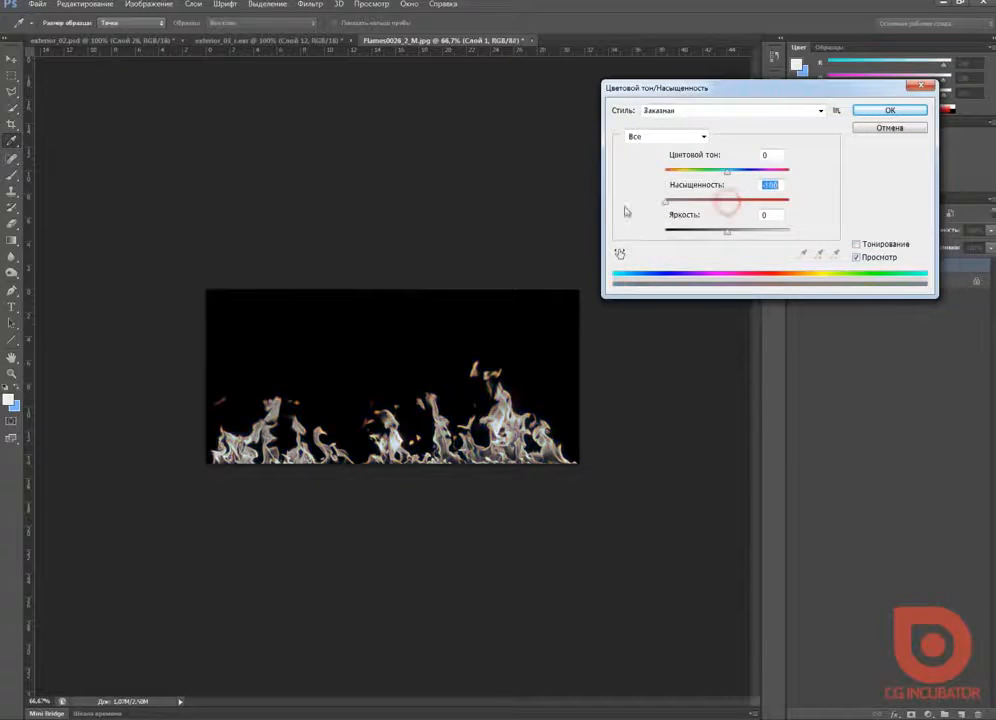
pyautogui.click(890, 110)
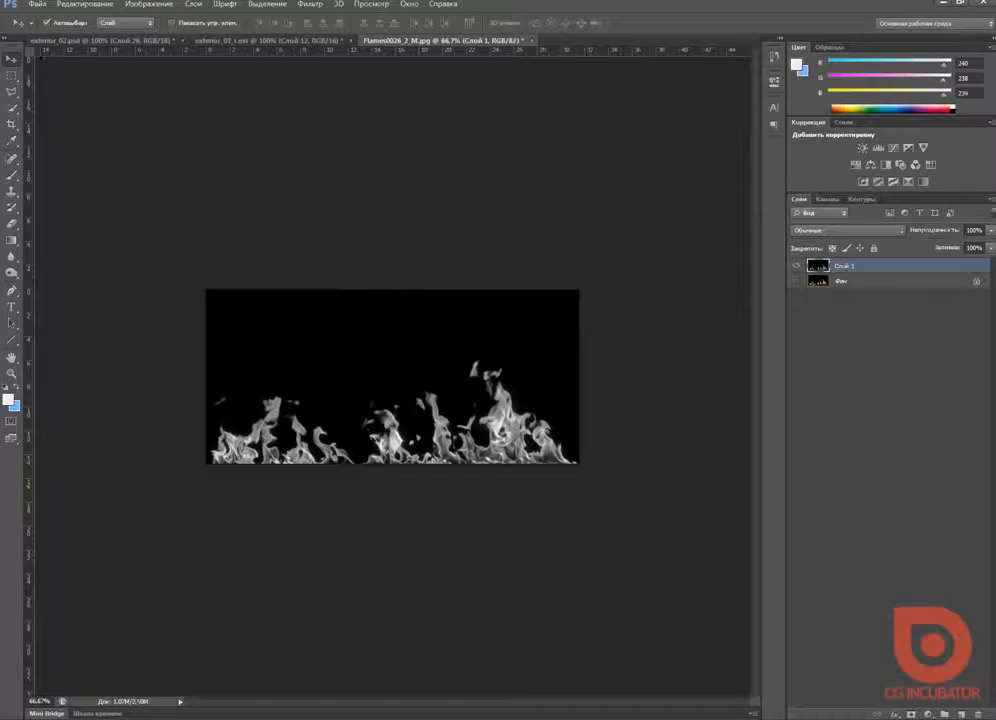
# - Save the black-and-white flame image to the Desktop as a JPEG named fire_op
pyautogui.click(41, 6)
pyautogui.click(91, 151)
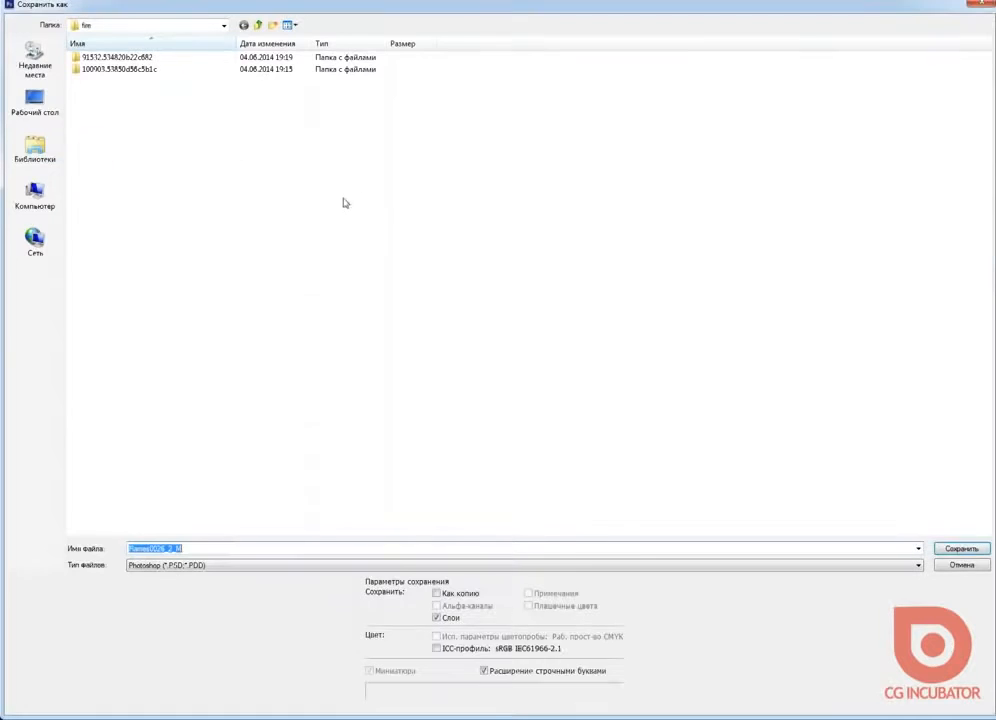
pyautogui.click(212, 566)
pyautogui.click(211, 455)
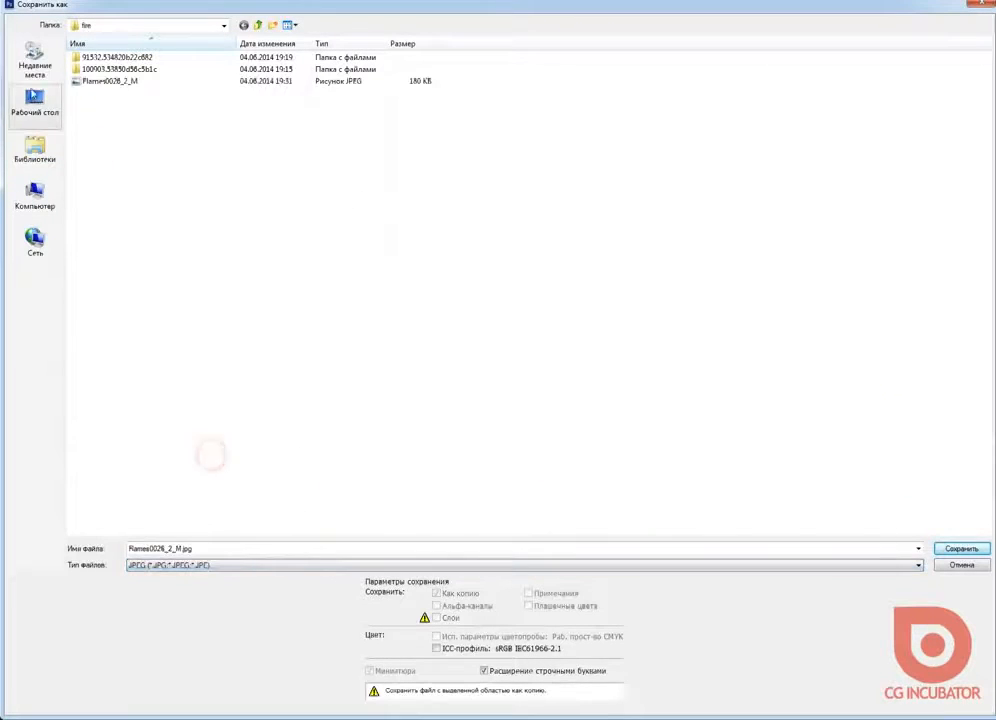
pyautogui.click(35, 102)
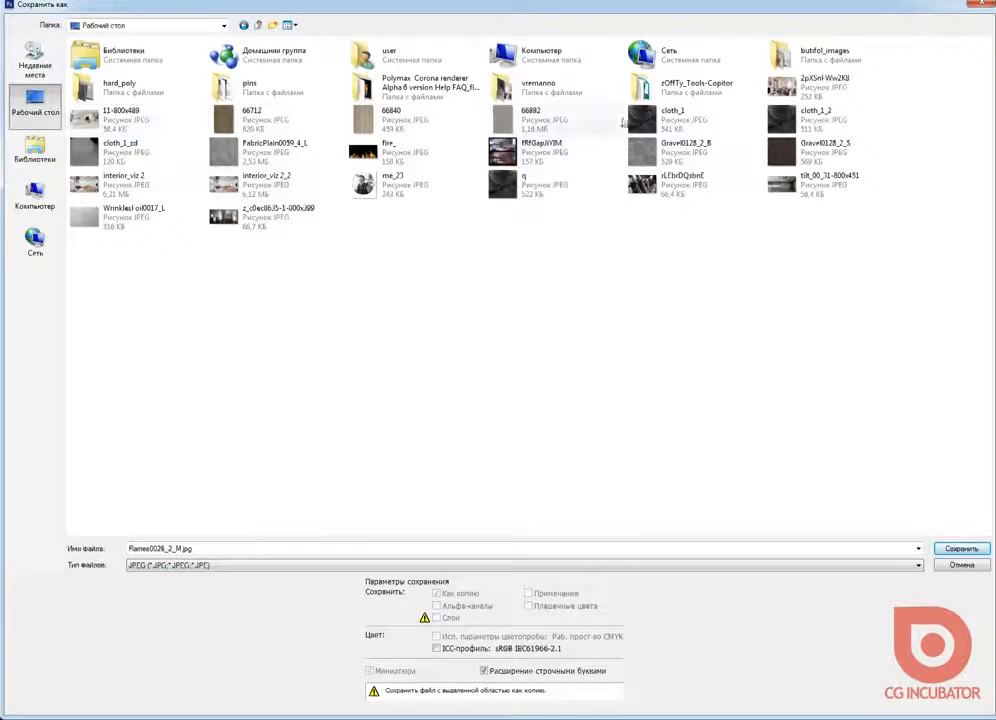
pyautogui.click(390, 150)
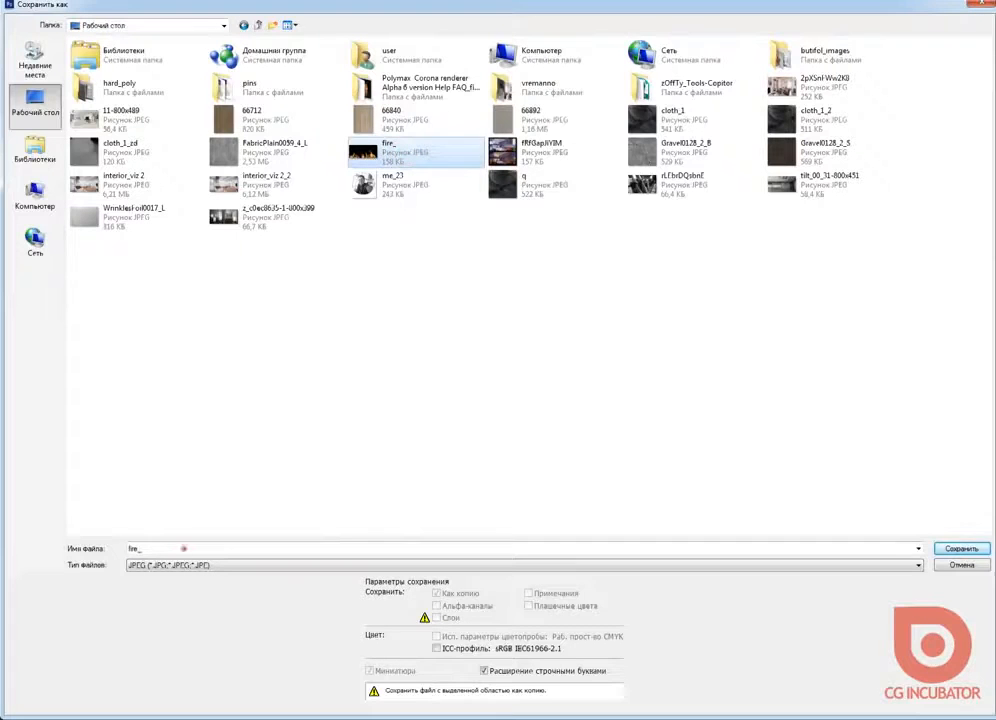
pyautogui.click(211, 548)
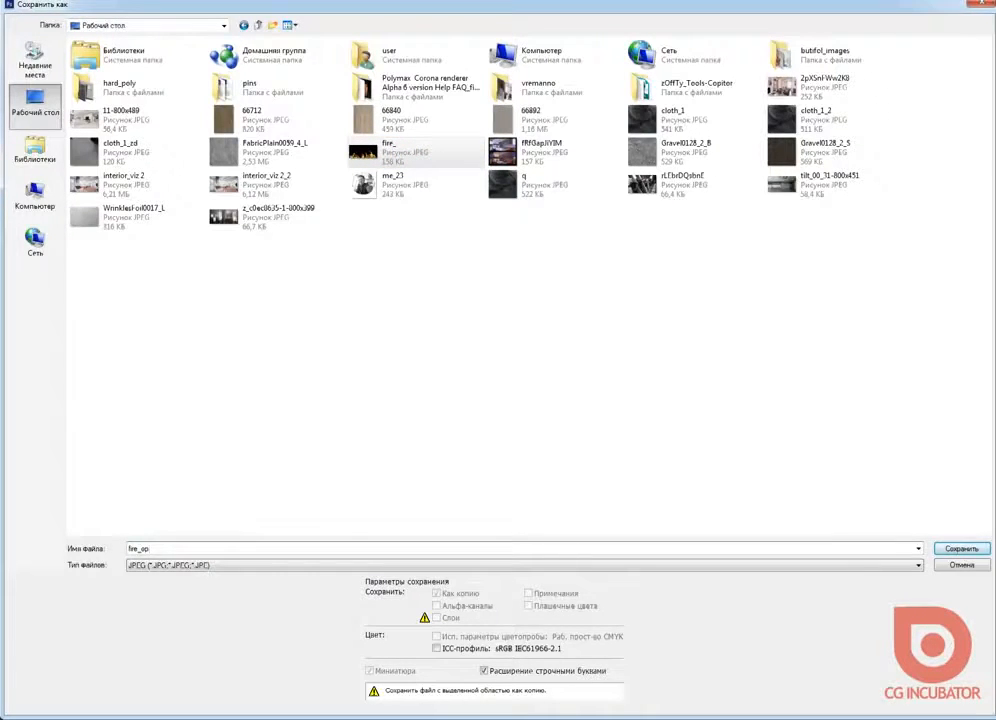
pyautogui.press('Return')
pyautogui.press('Return')
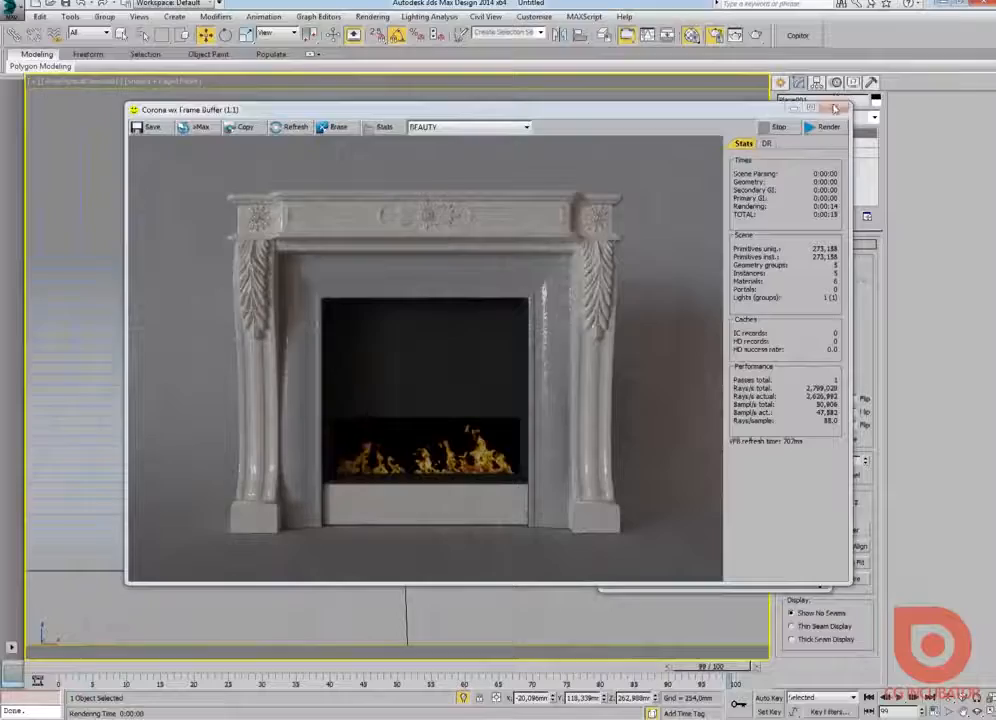
# - In 3ds Max, enable the flame material's opacity map, load fire_op.jpg as its bitmap, and turn off its real-world scale
pyautogui.click(838, 105)
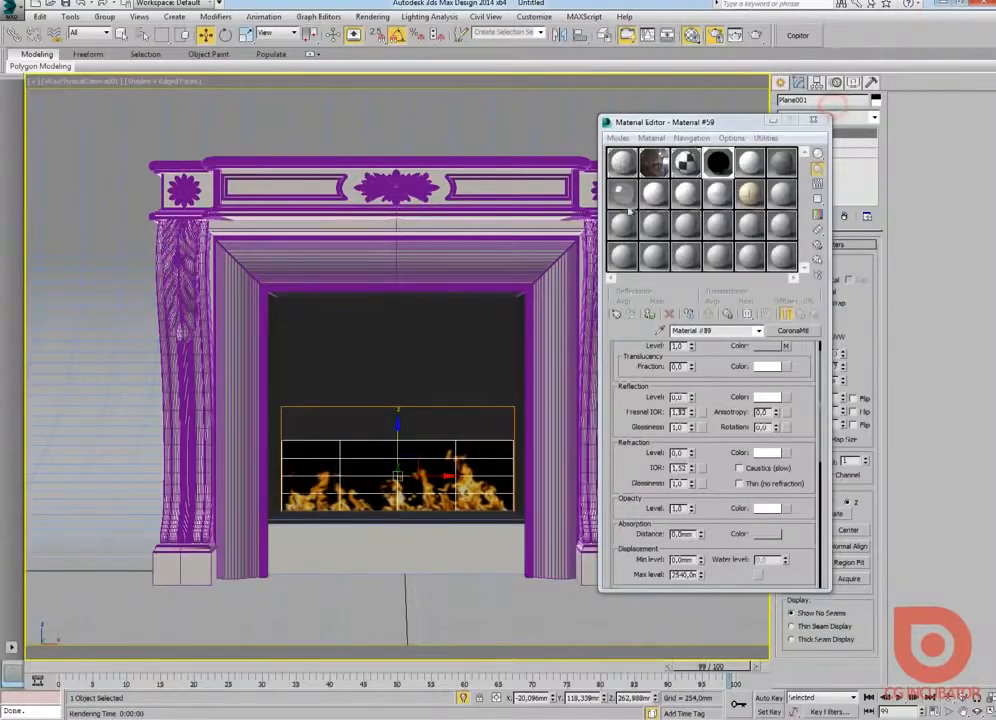
pyautogui.moveTo(730, 121); pyautogui.dragTo(665, 81)
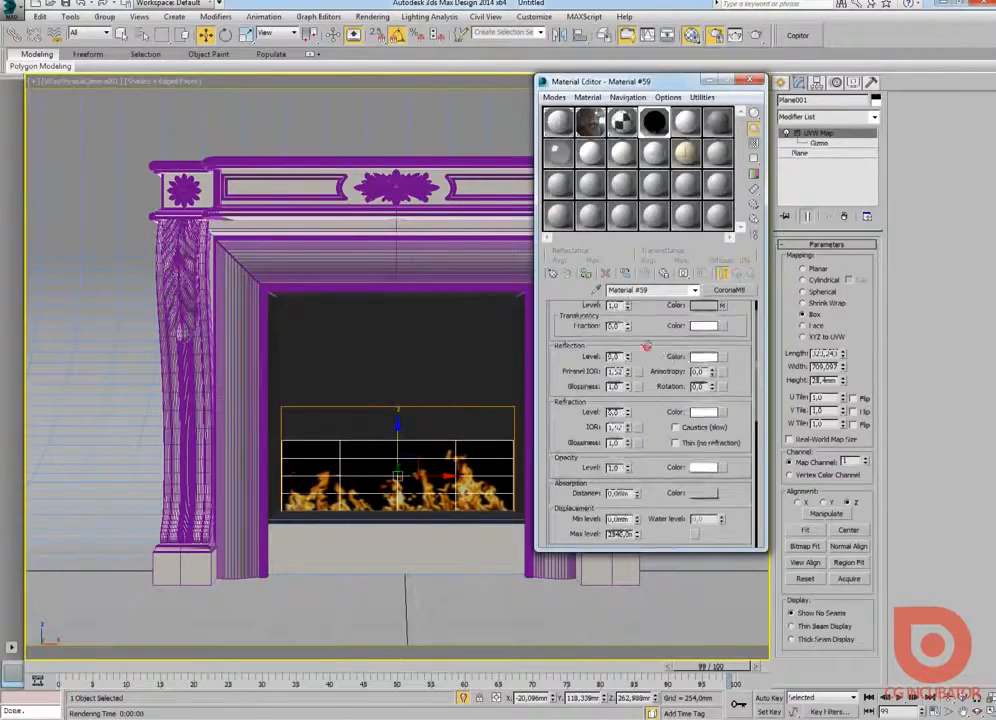
pyautogui.scroll(-10, 647, 347)
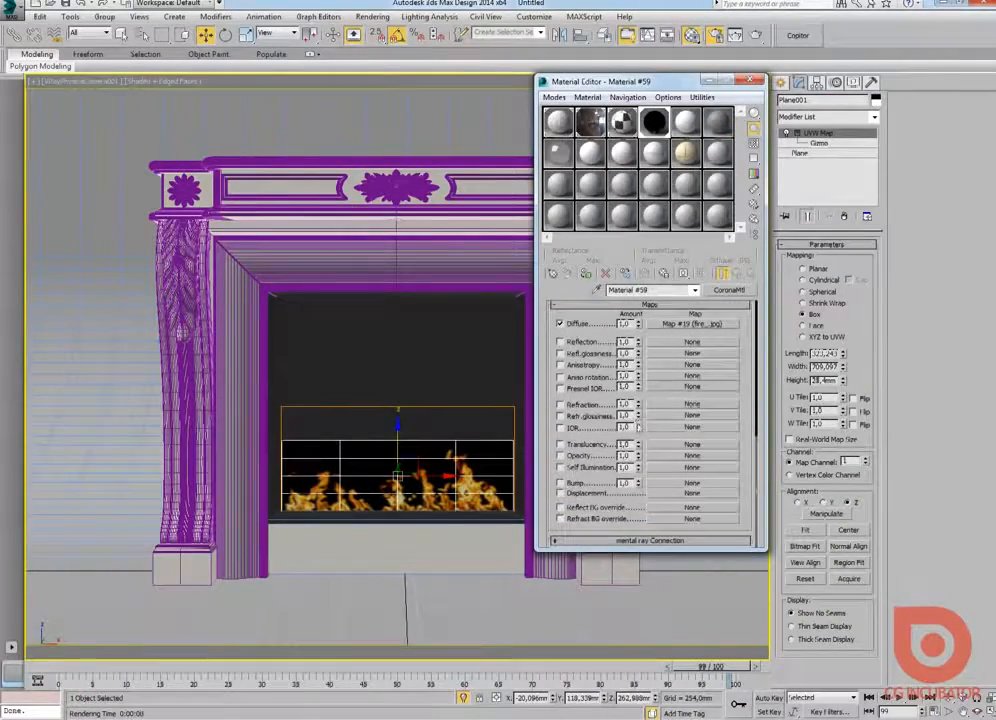
pyautogui.click(561, 456)
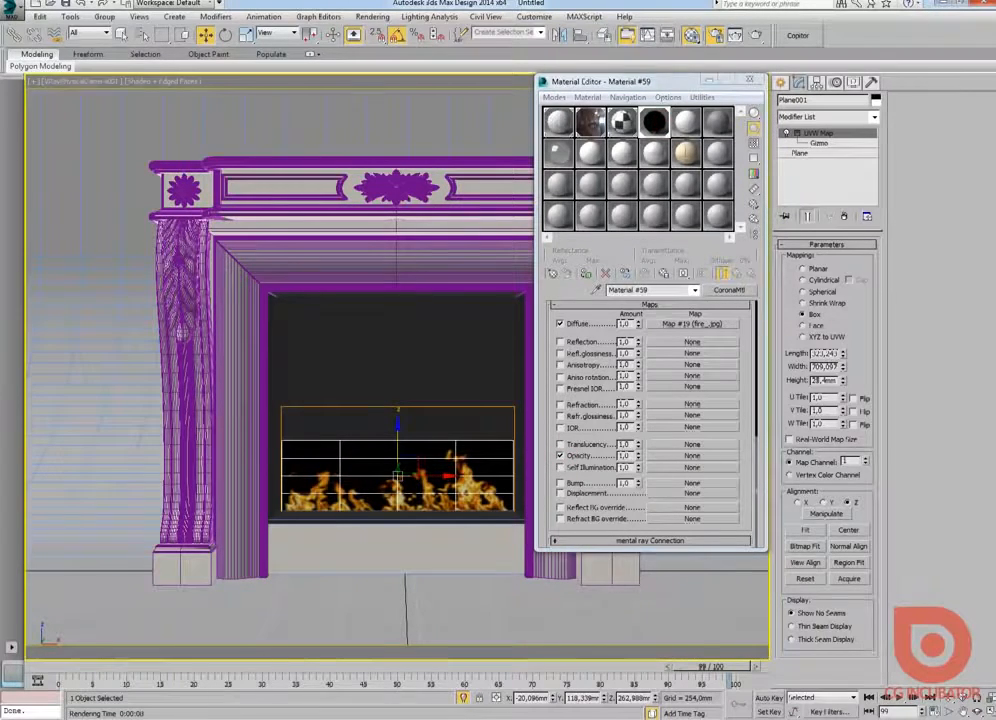
pyautogui.doubleClick(654, 121)
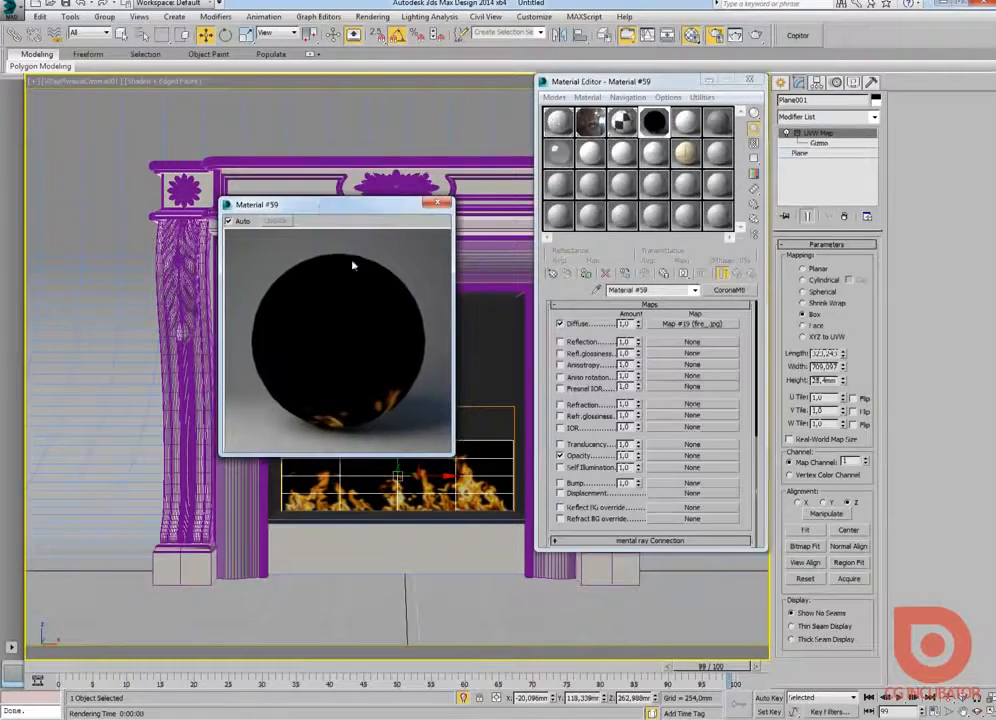
pyautogui.click(690, 455)
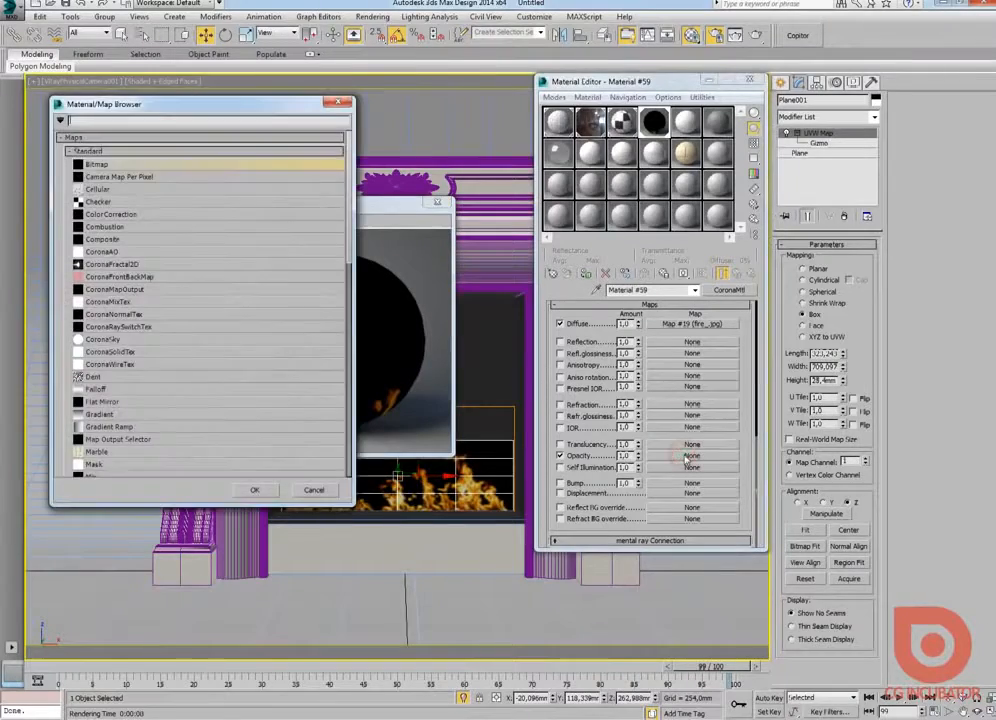
pyautogui.doubleClick(95, 164)
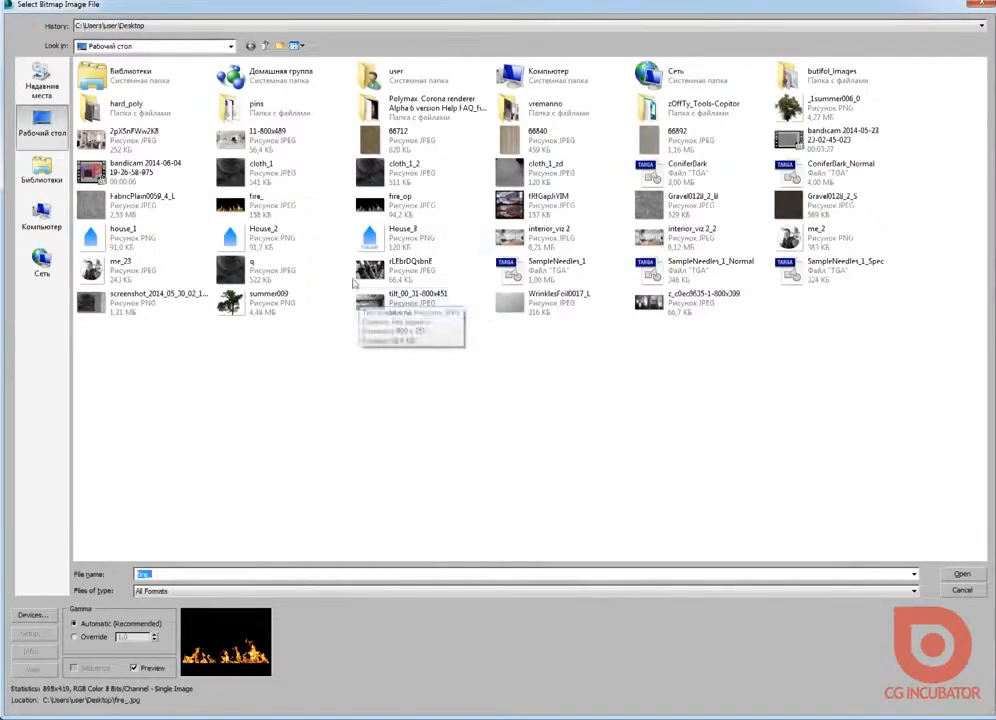
pyautogui.doubleClick(370, 200)
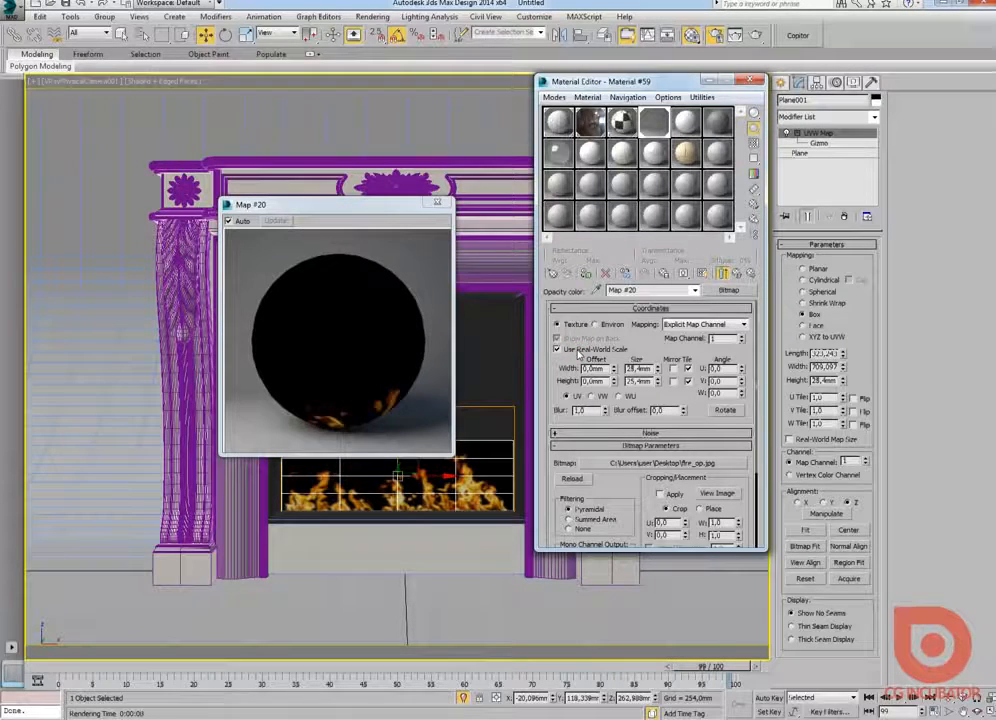
pyautogui.click(578, 352)
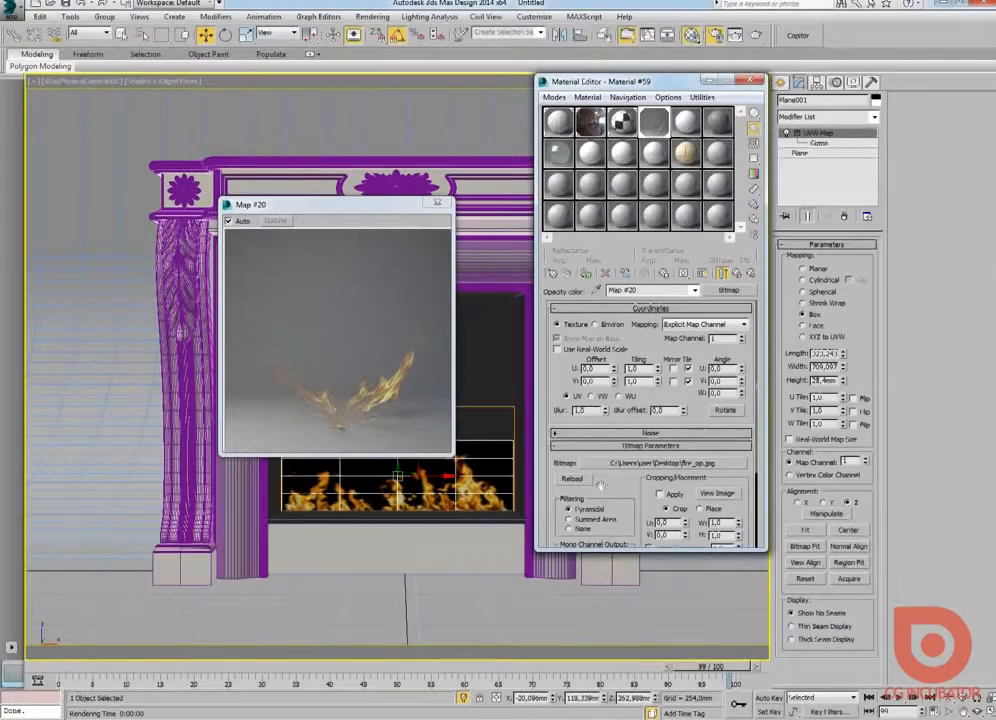
# - Run a test render of the fireplace with the opacity-mapped flames, stopping it once the flames can be judged
pyautogui.click(437, 202)
pyautogui.press('m')
pyautogui.click(755, 32)
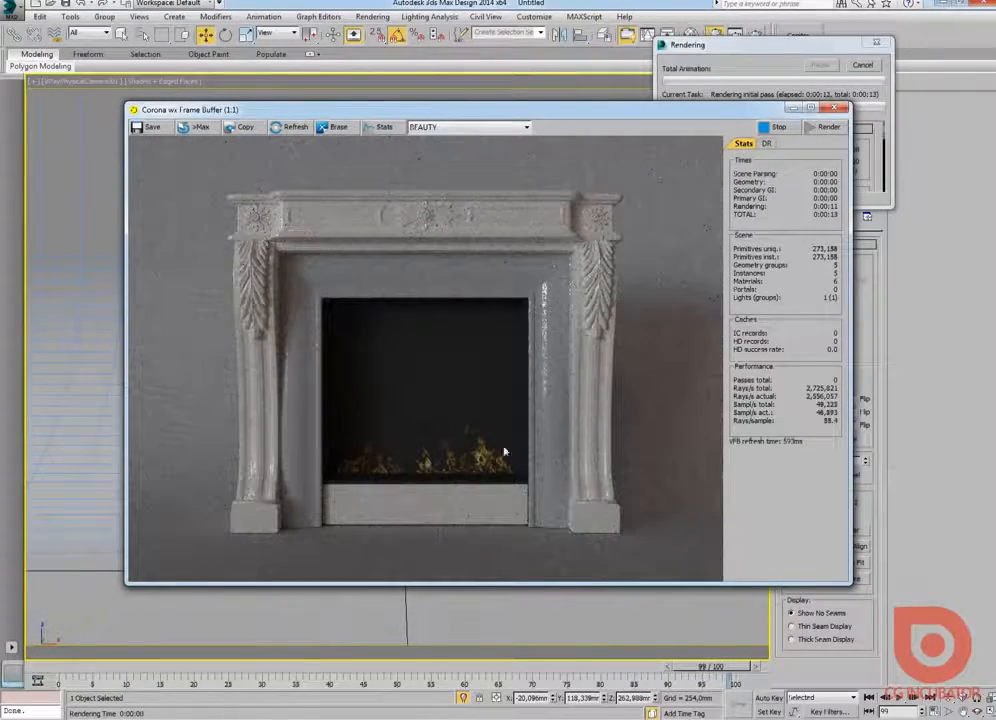
pyautogui.click(773, 127)
pyautogui.click(840, 110)
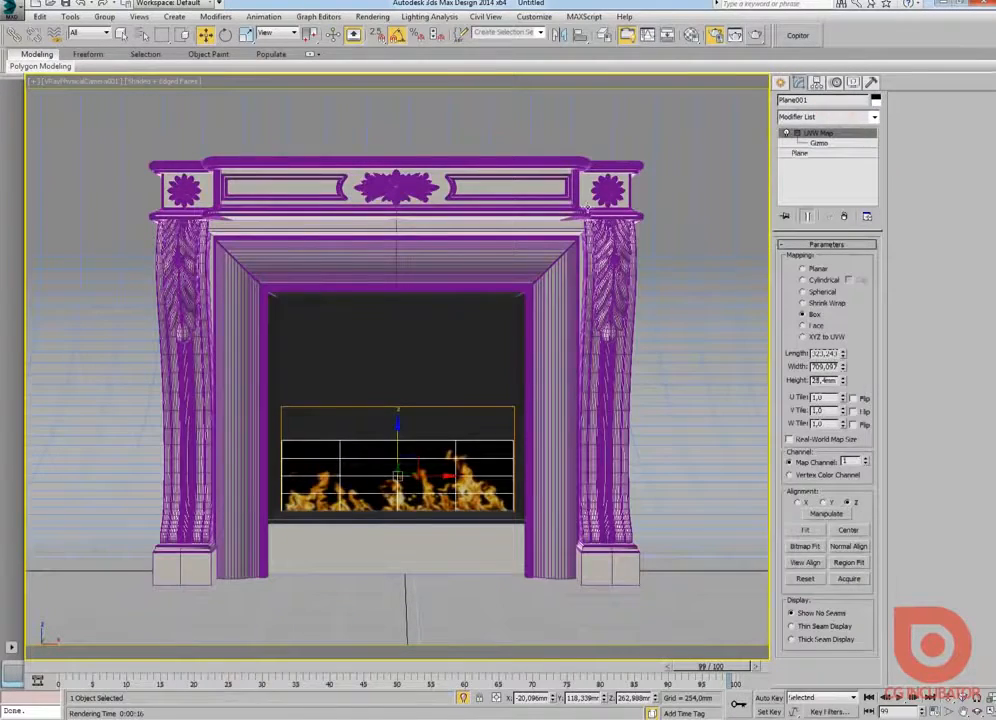
# - Set the flame material's self-illumination multiplier to 1 and check the result in the enlarged material preview
pyautogui.press('m')
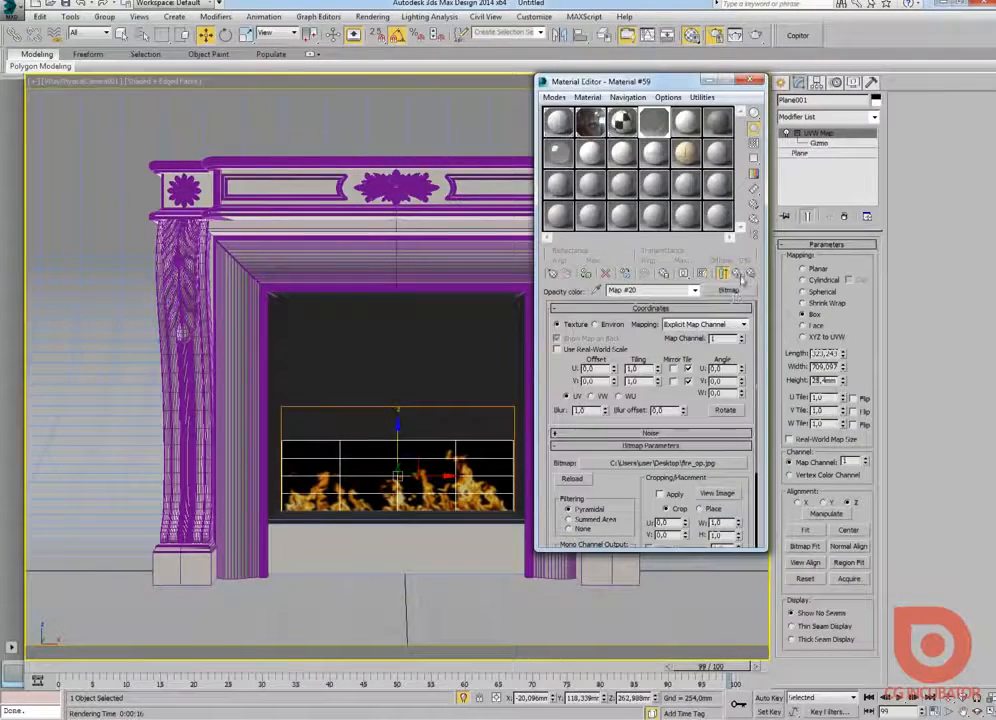
pyautogui.click(738, 277)
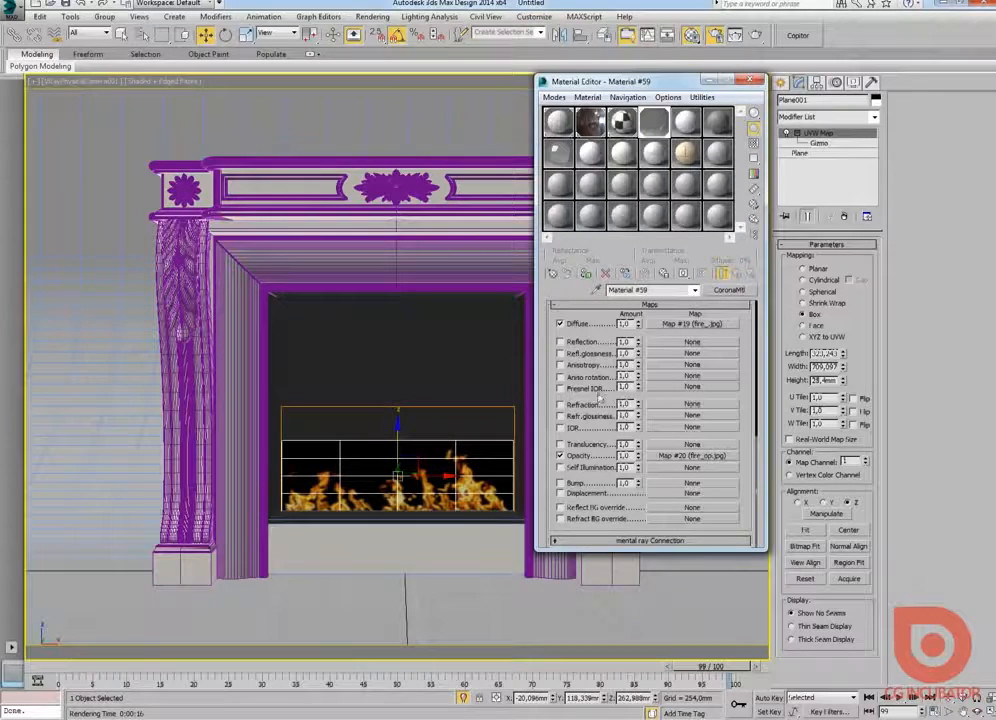
pyautogui.scroll(5, 601, 331)
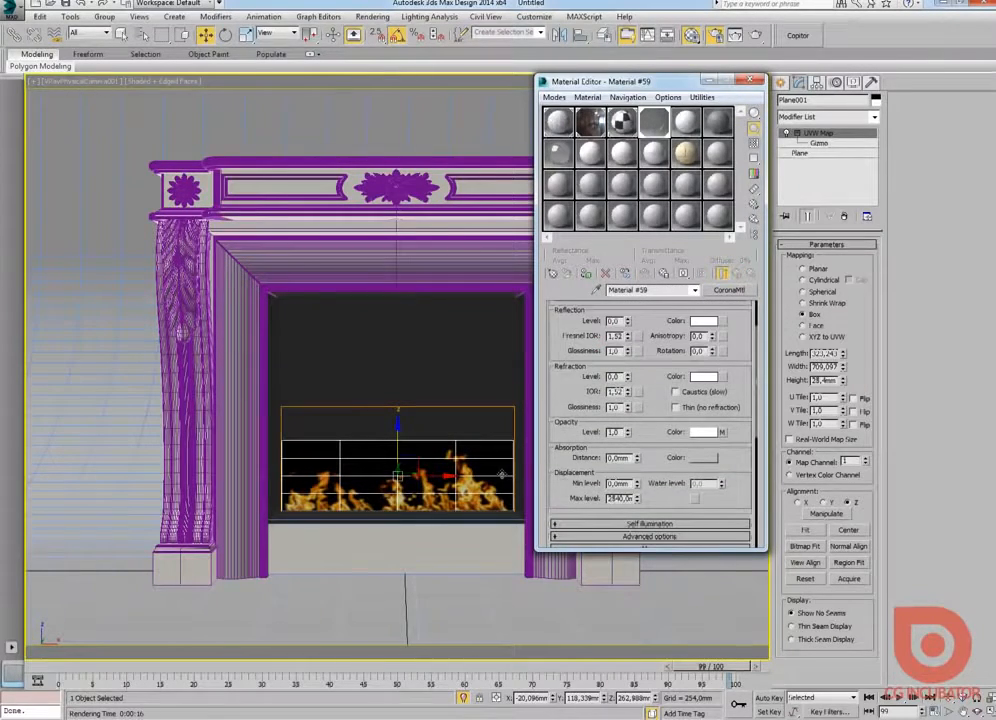
pyautogui.scroll(-1, 641, 458)
pyautogui.click(658, 505)
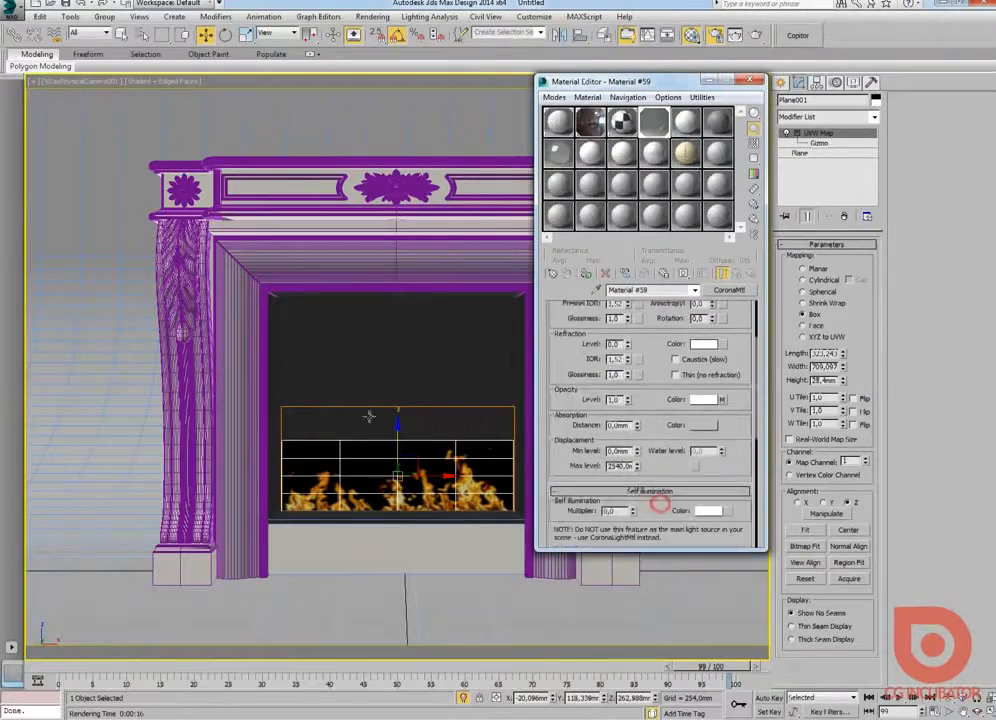
pyautogui.scroll(-2, 630, 490)
pyautogui.doubleClick(613, 492)
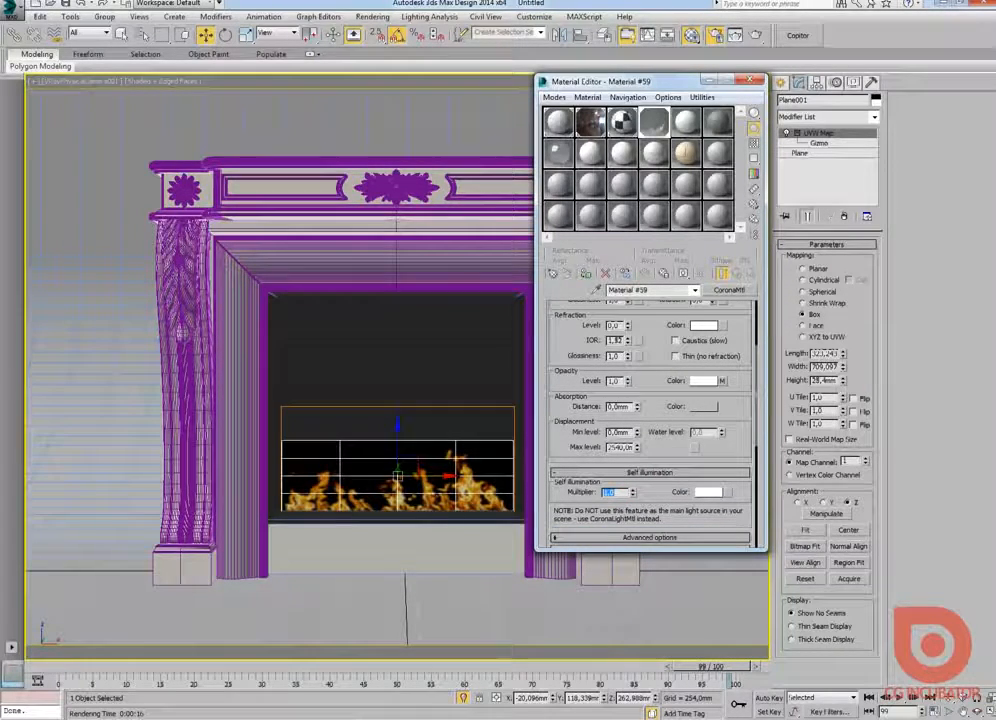
pyautogui.write('1')
pyautogui.press('Return')
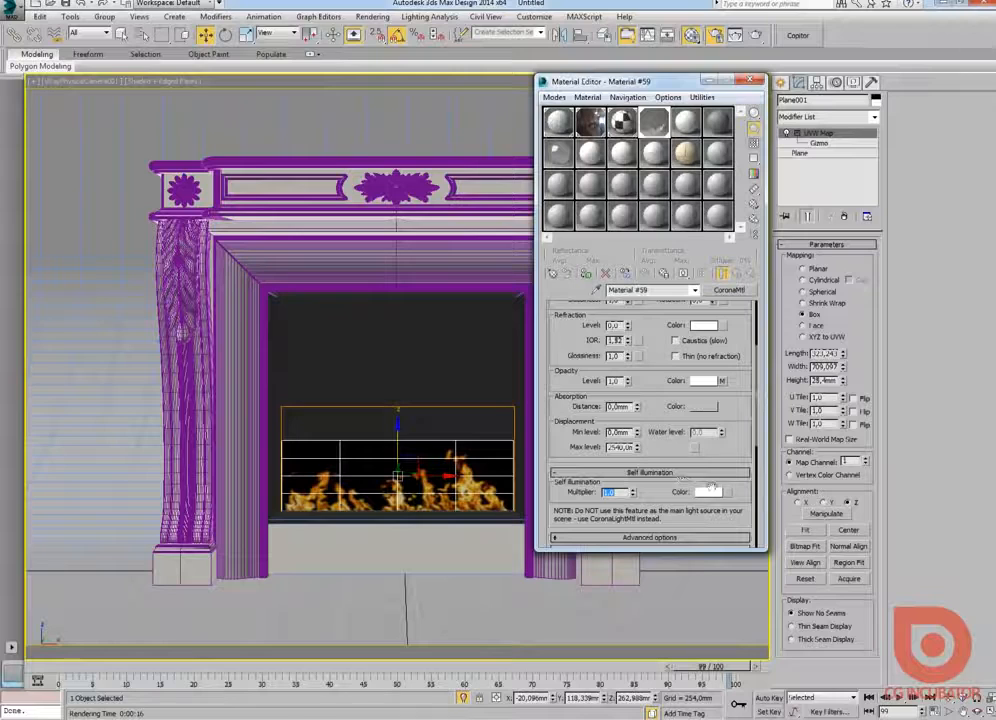
pyautogui.doubleClick(653, 121)
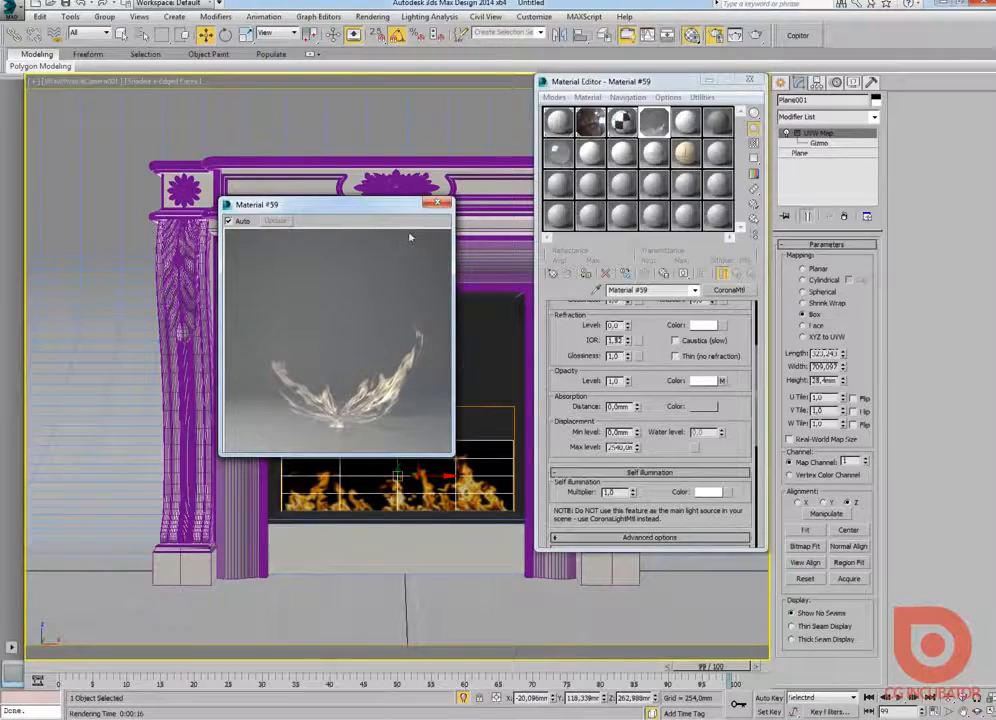
pyautogui.click(442, 206)
# - Load the fire_ image as the self-illumination colour bitmap and turn off its real-world scale
pyautogui.click(733, 494)
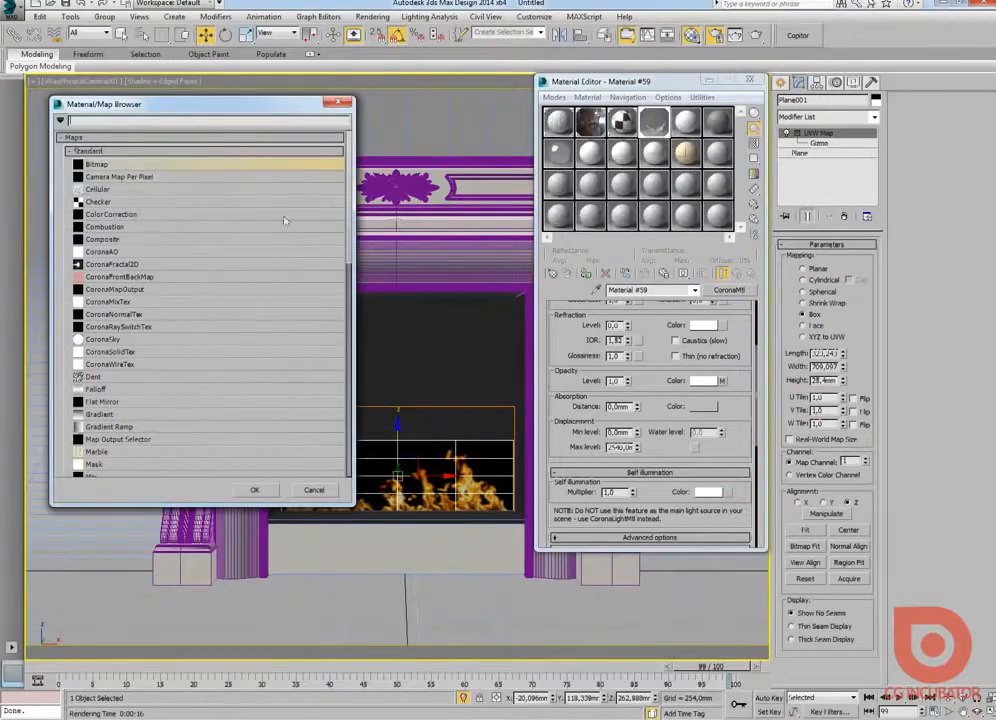
pyautogui.doubleClick(114, 163)
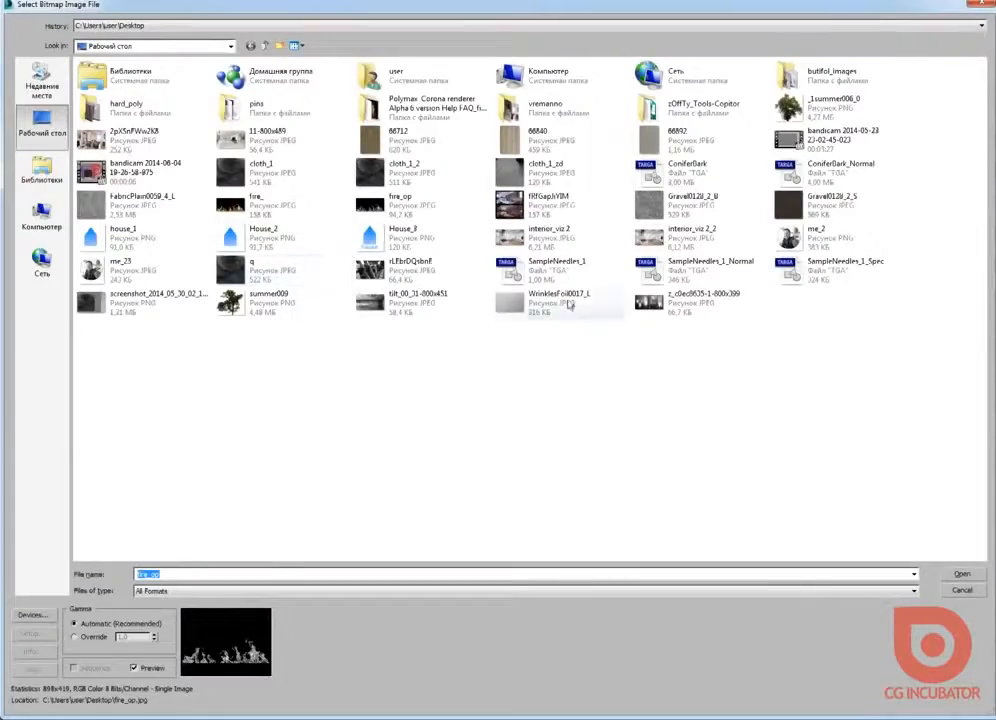
pyautogui.doubleClick(250, 200)
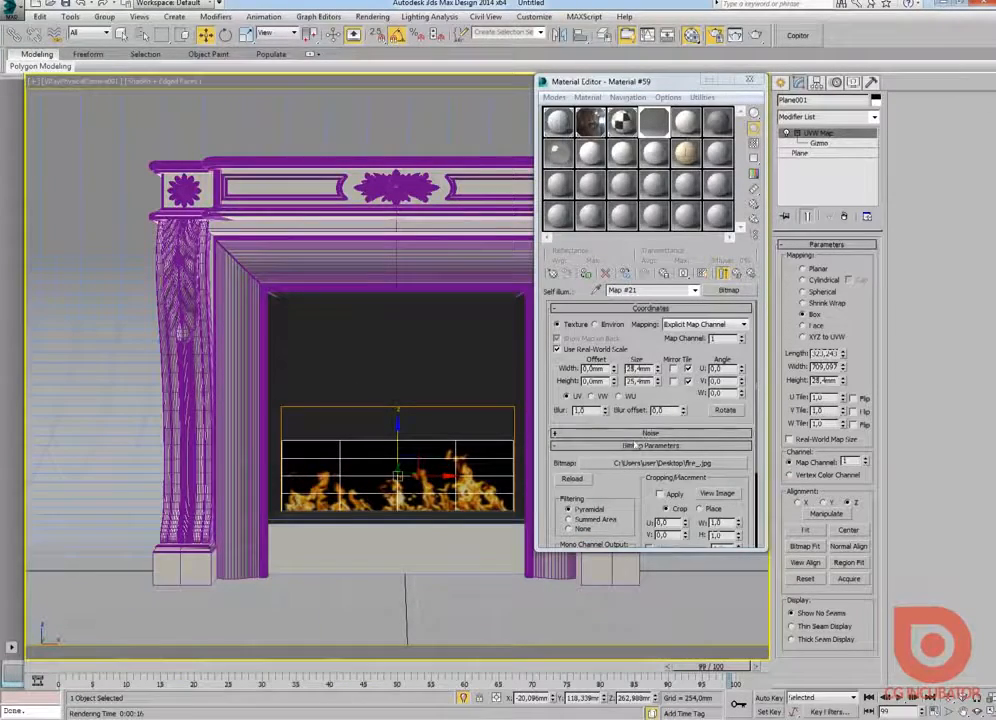
pyautogui.click(566, 350)
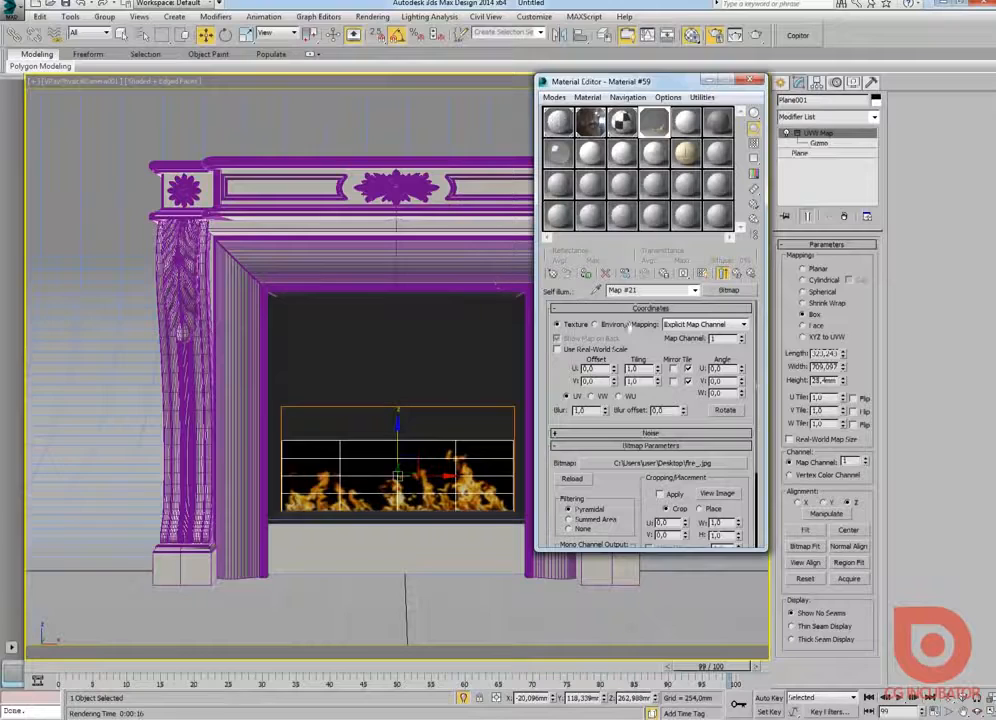
pyautogui.click(738, 273)
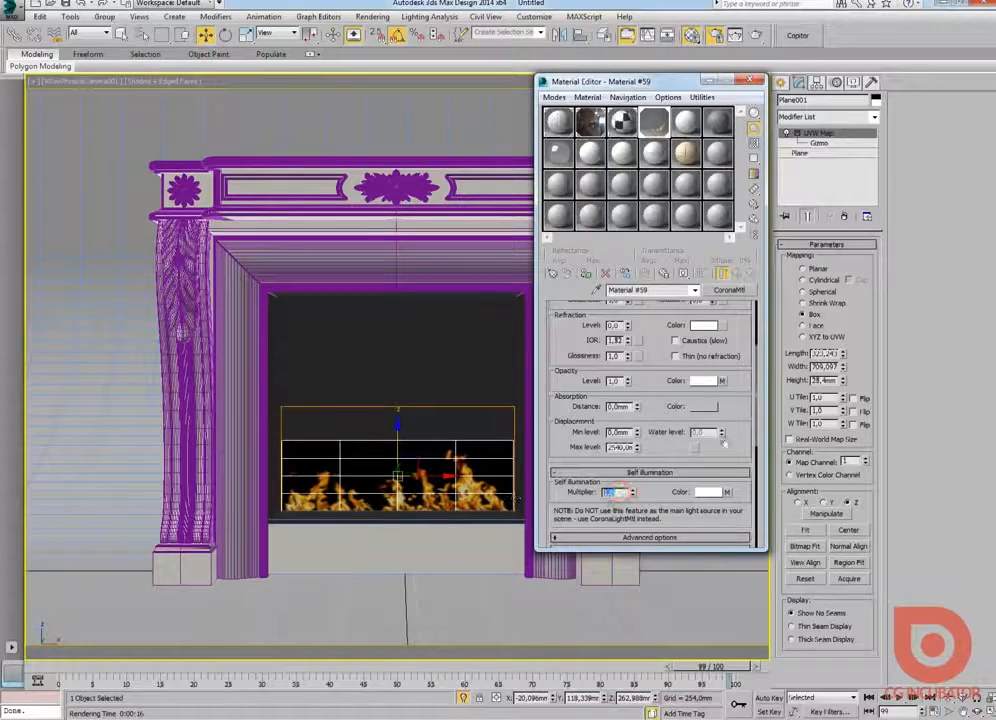
# - Move the Material Editor clear of the fireplace and test render the self-illuminated flames, stopping after the initial pass
pyautogui.doubleClick(615, 492)
pyautogui.moveTo(697, 76); pyautogui.dragTo(825, 80)
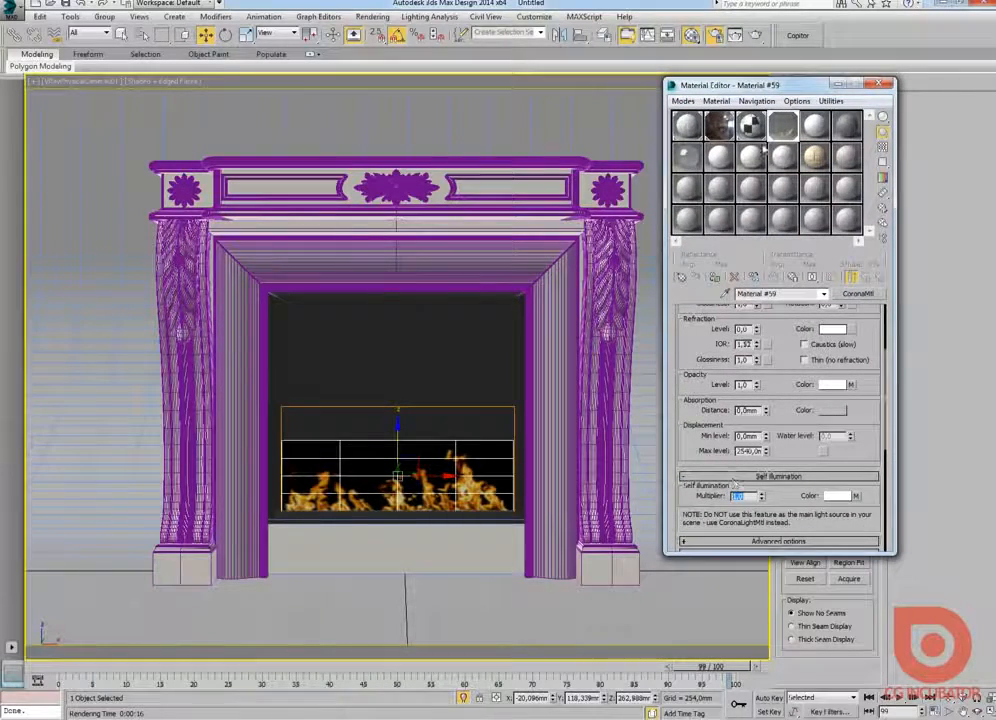
pyautogui.click(647, 35)
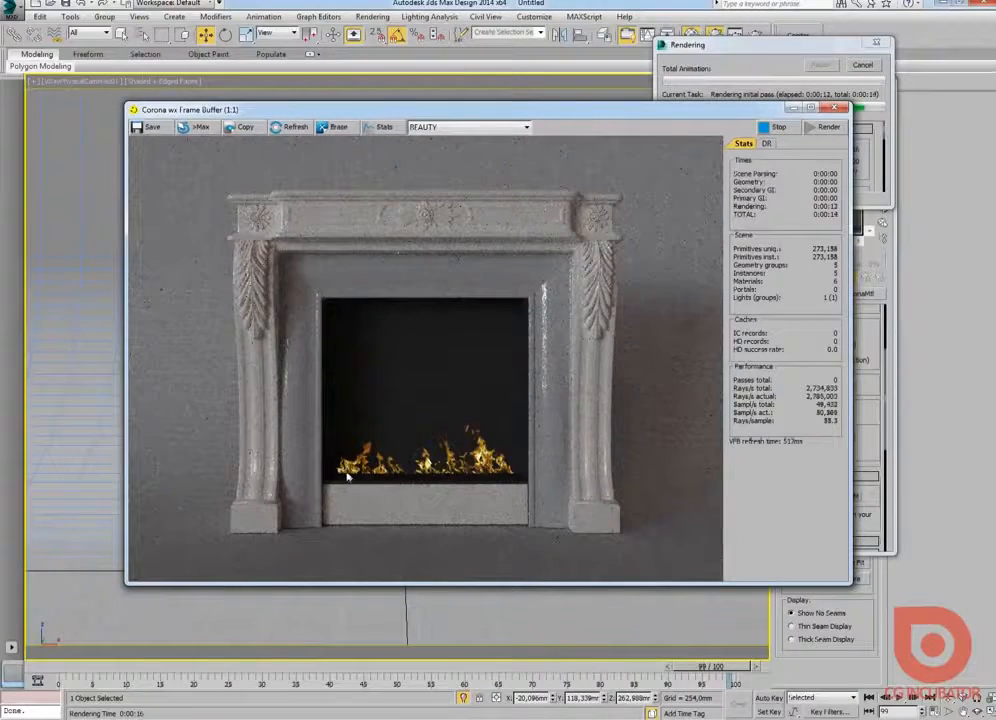
pyautogui.click(781, 128)
pyautogui.click(657, 85)
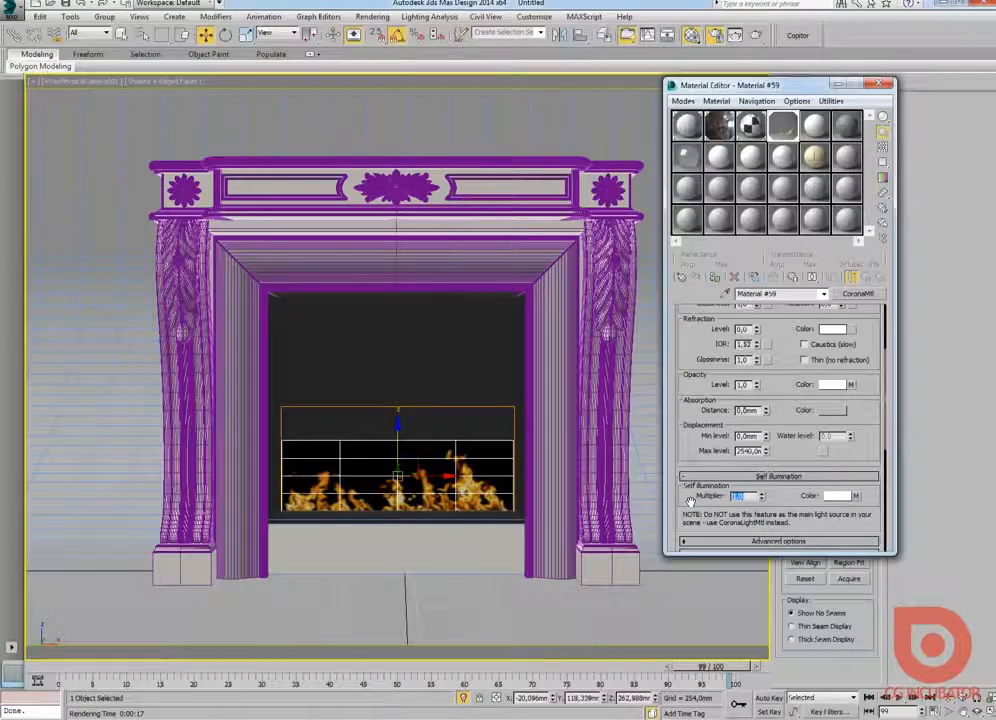
# - Increase the flame material's self-illumination multiplier and render the fireplace again
pyautogui.doubleClick(740, 496)
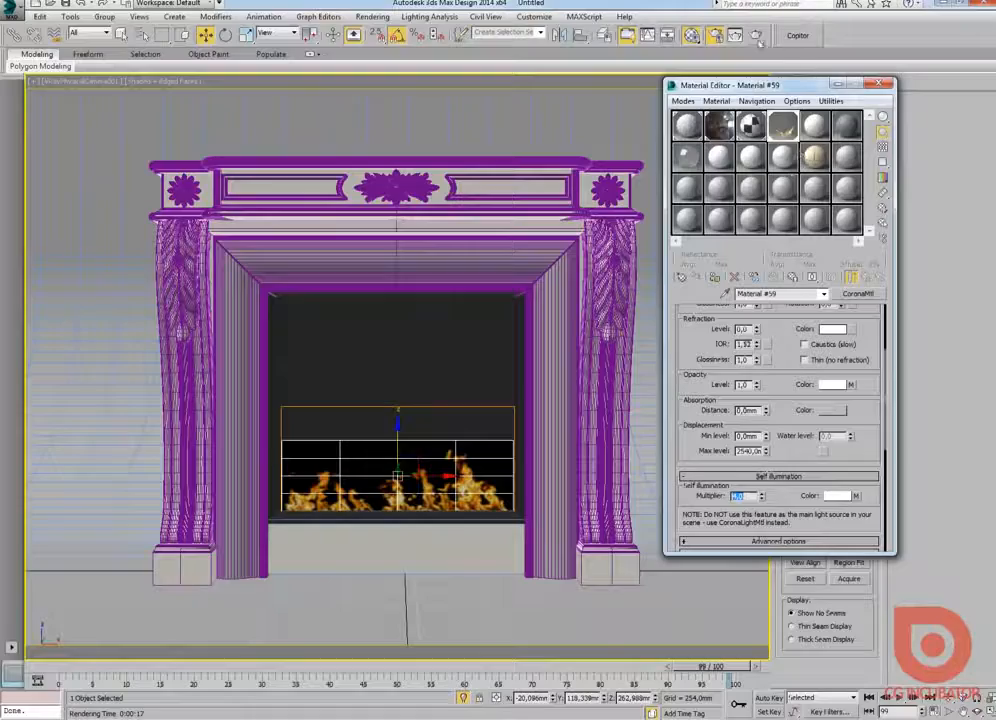
pyautogui.click(757, 36)
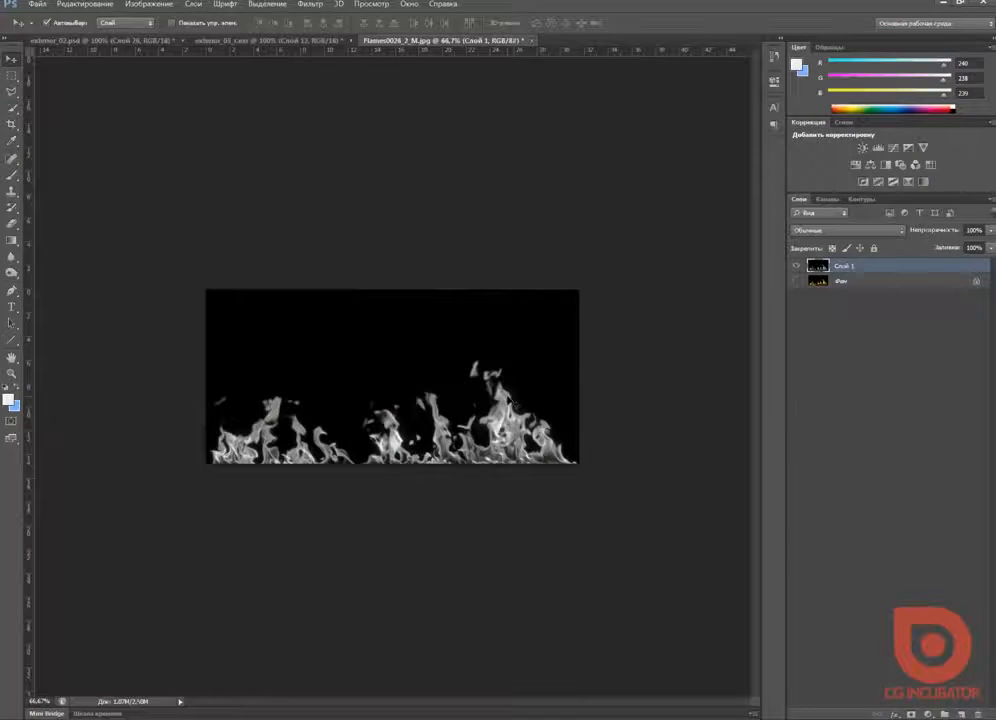
# - Switch to Photoshop and darken the greyscale flame mask with Curves, using a midtone point at input 159, output 97
pyautogui.hotkey('ctrl', 'm')
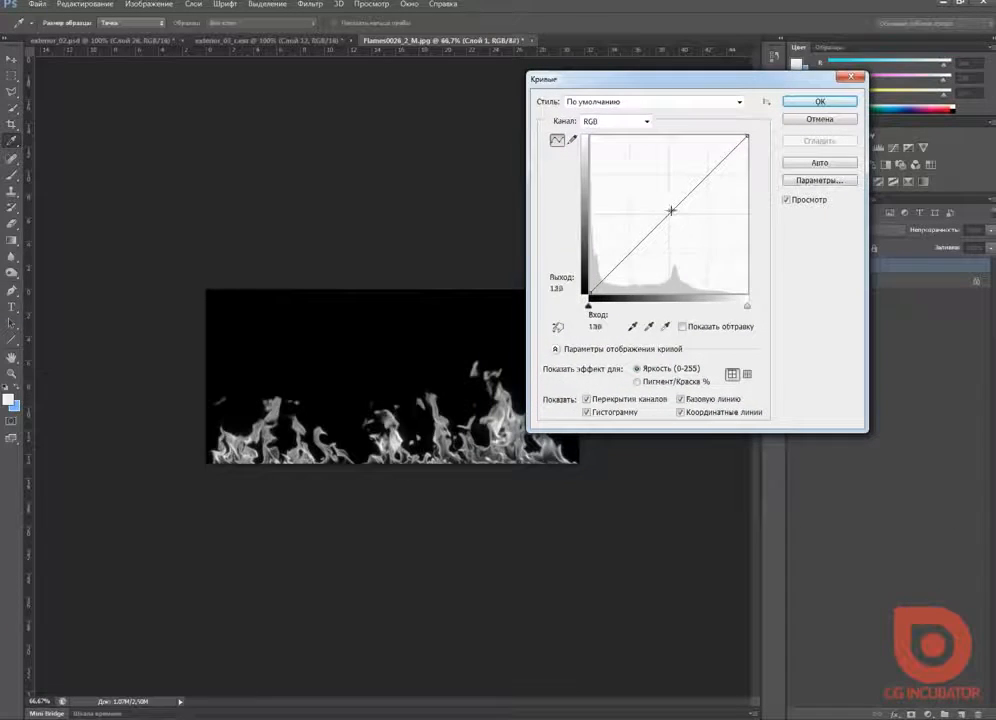
pyautogui.click(673, 213)
pyautogui.moveTo(673, 213); pyautogui.dragTo(689, 231)
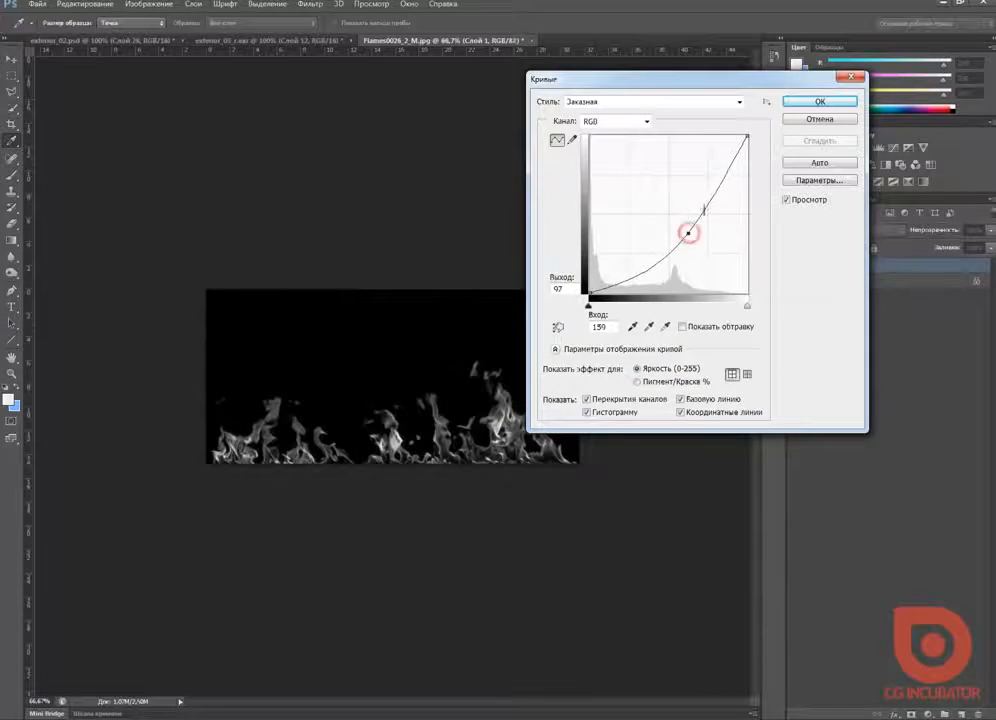
pyautogui.click(819, 101)
# - Save the darkened flame mask to the desktop as a JPEG named fire_op_2
pyautogui.click(35, 4)
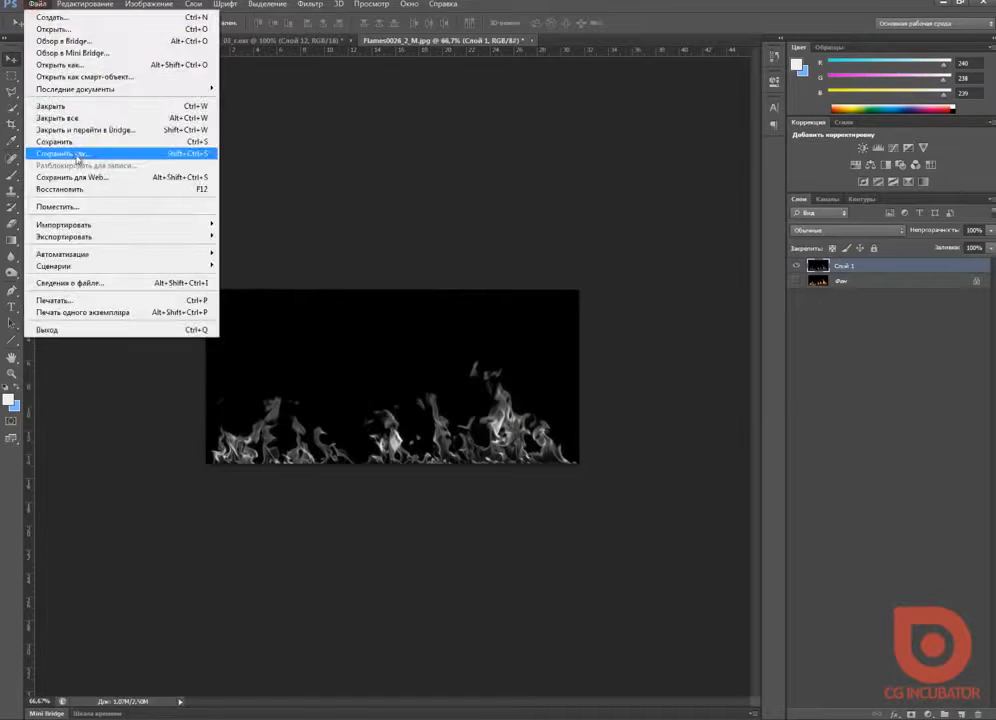
pyautogui.click(82, 155)
pyautogui.click(220, 565)
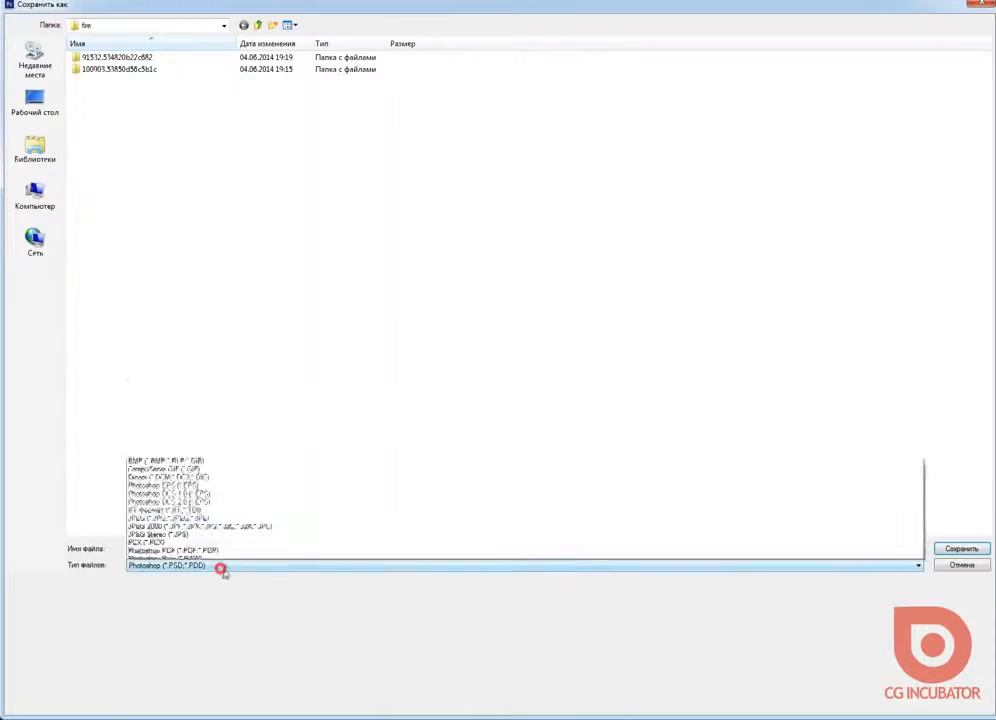
pyautogui.click(235, 460)
pyautogui.click(40, 103)
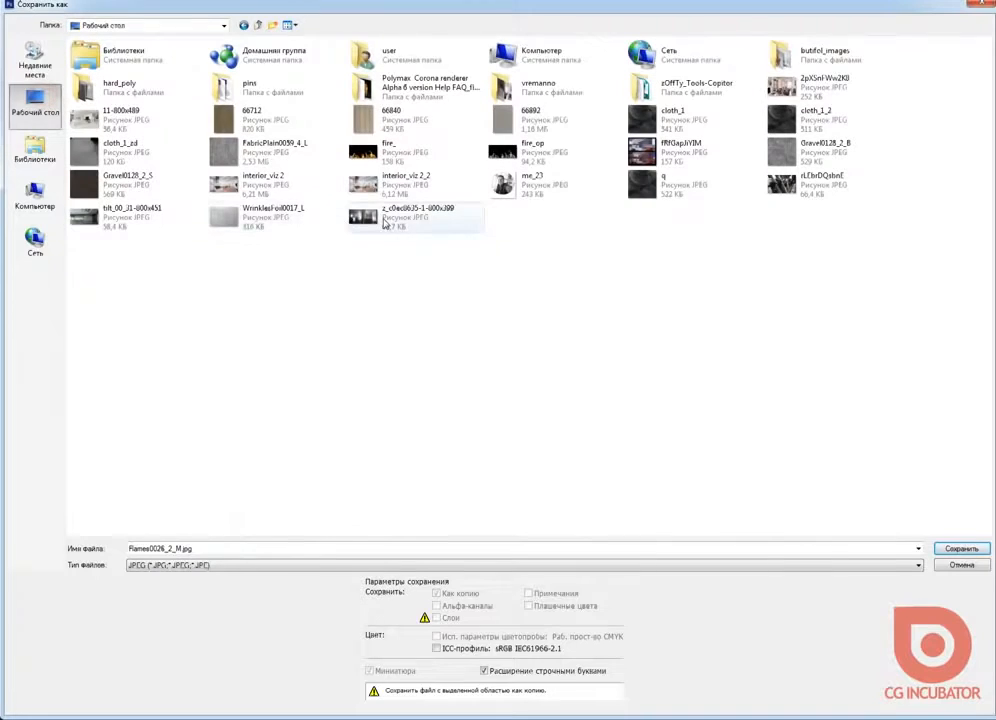
pyautogui.click(520, 150)
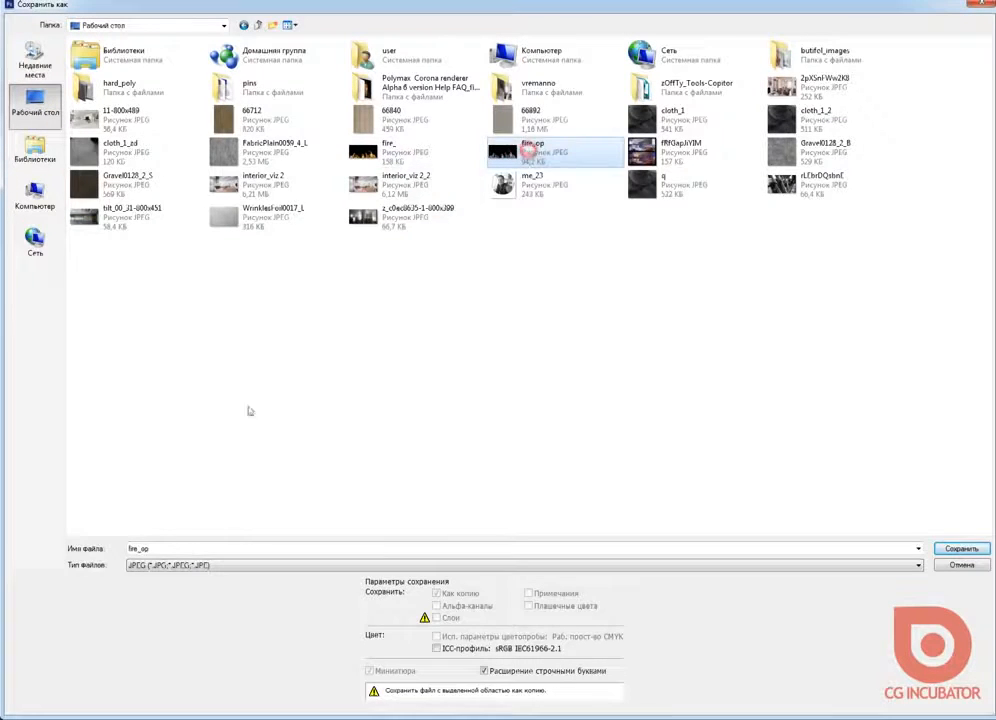
pyautogui.click(189, 548)
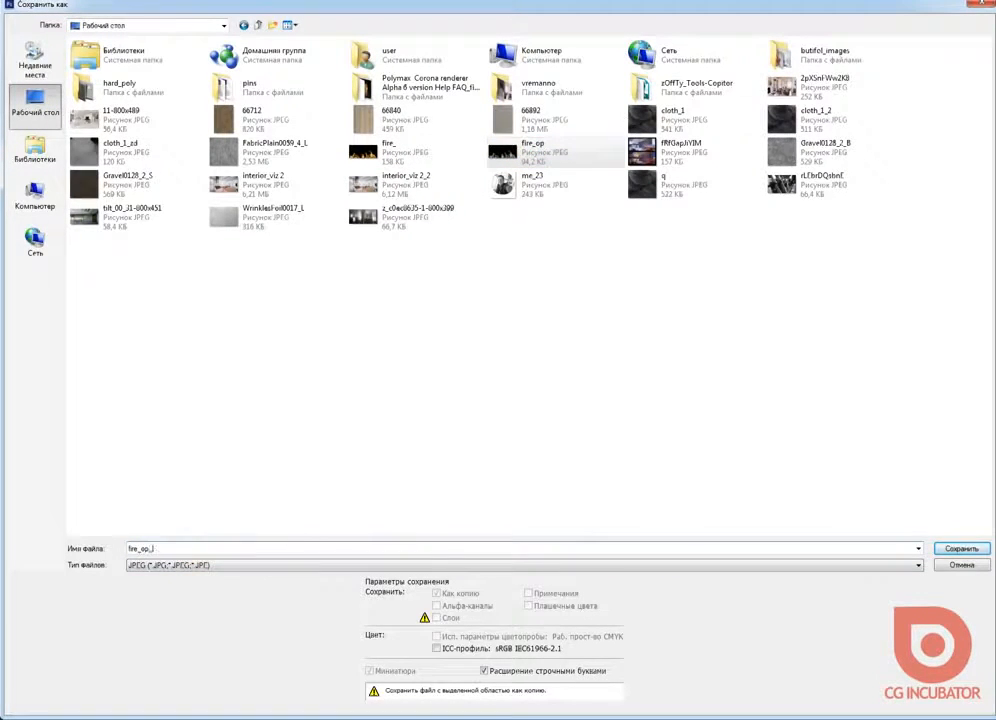
pyautogui.write('_2')
pyautogui.press('Return')
pyautogui.press('Return')
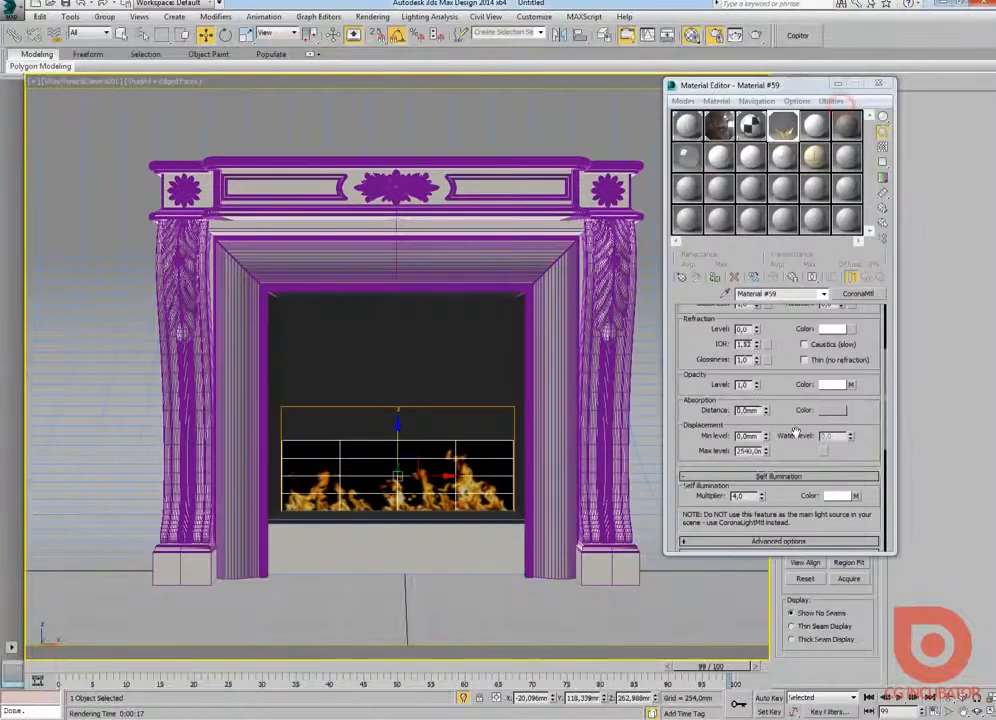
# - Switch to 3ds Max and replace the flame material's opacity bitmap with fire_op_2
pyautogui.click(796, 432)
pyautogui.scroll(-3, 796, 432)
pyautogui.scroll(-5, 796, 472)
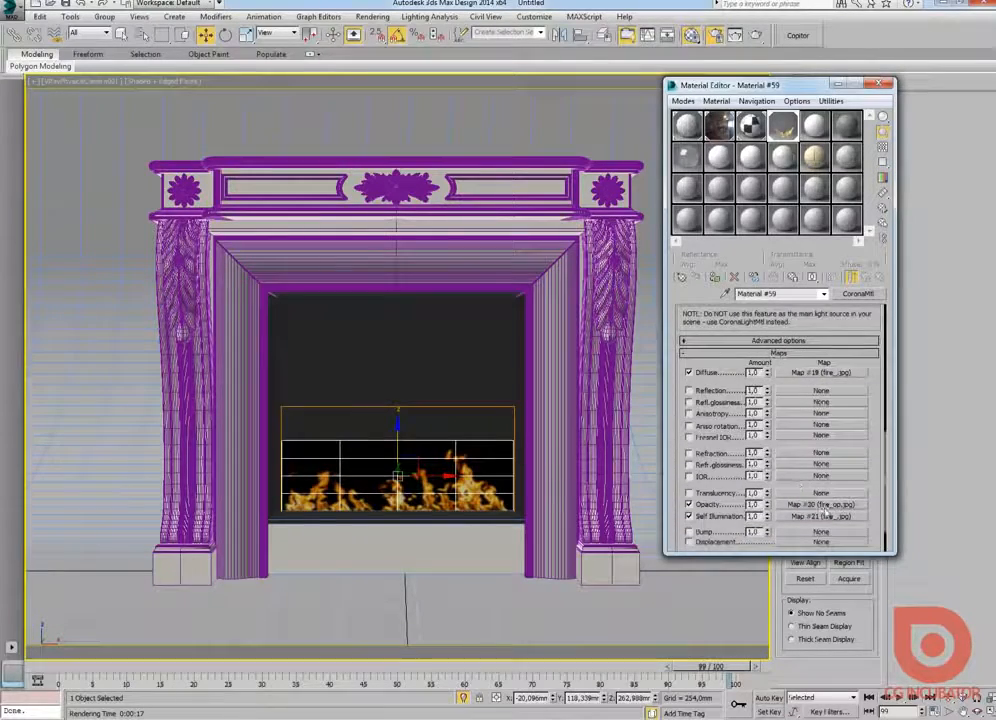
pyautogui.click(822, 506)
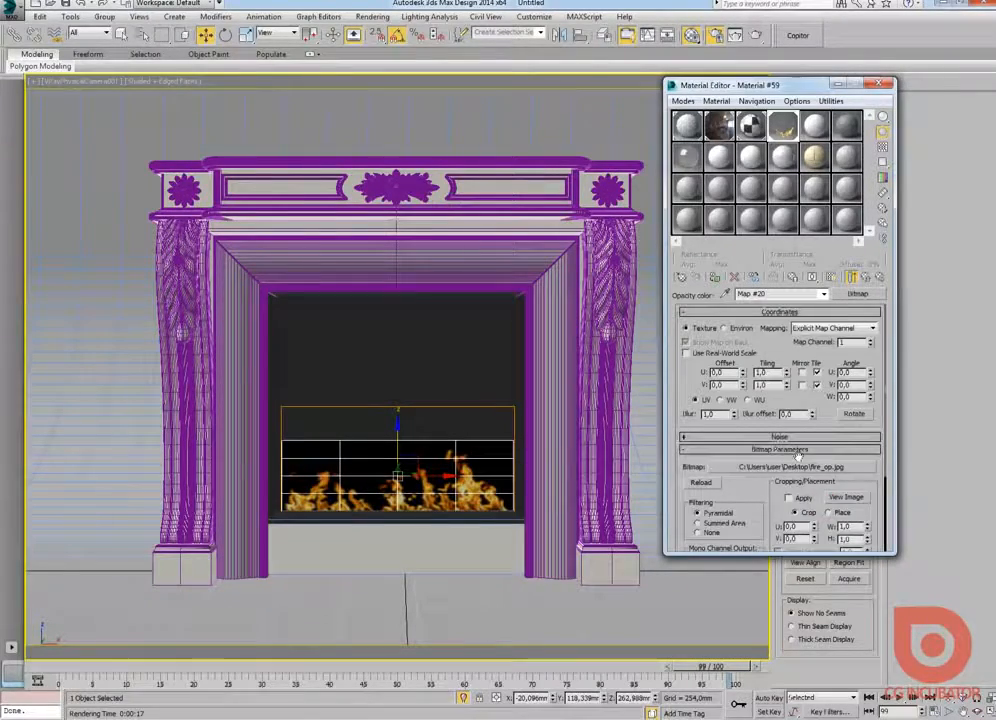
pyautogui.click(790, 466)
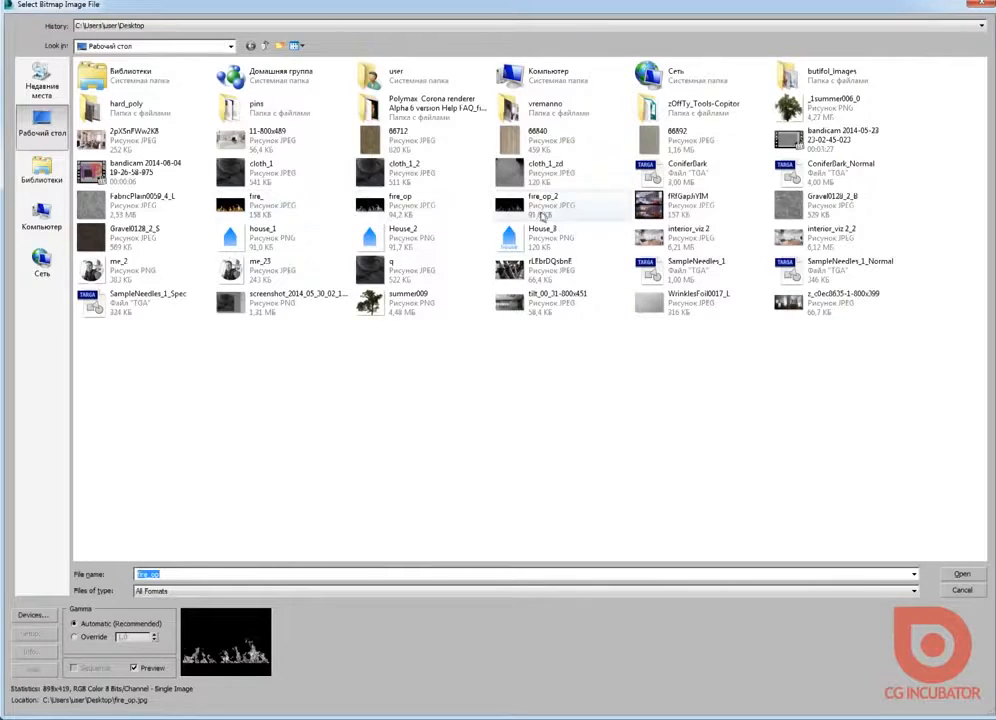
pyautogui.doubleClick(542, 213)
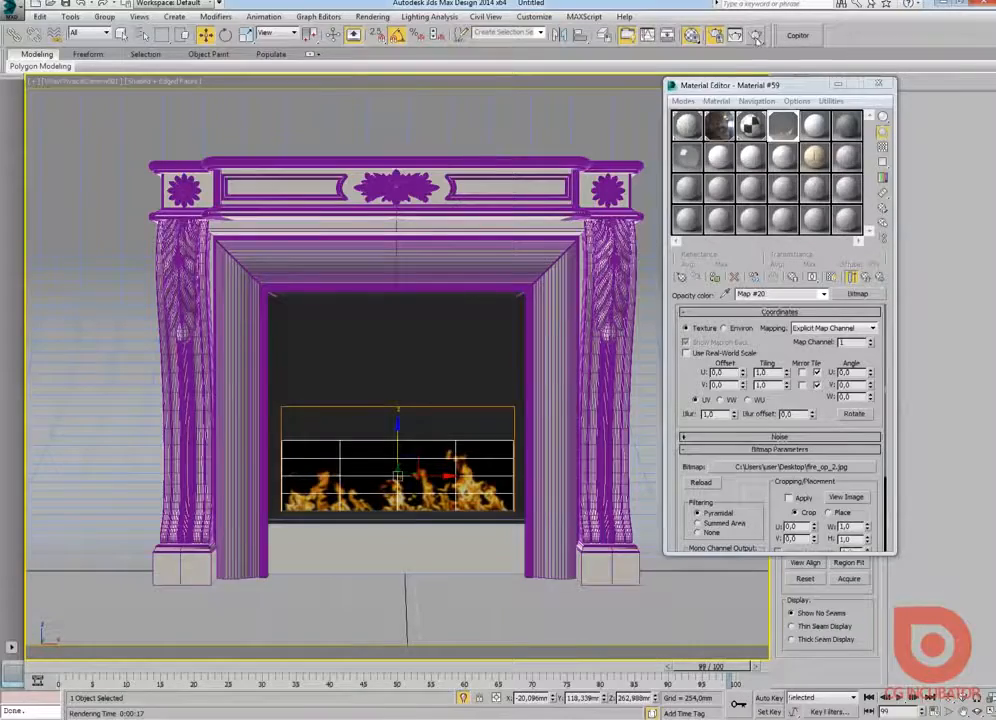
# - Render the fireplace with the new opacity mask, inspect the flames, and close the frame buffer and Material Editor
pyautogui.click(757, 38)
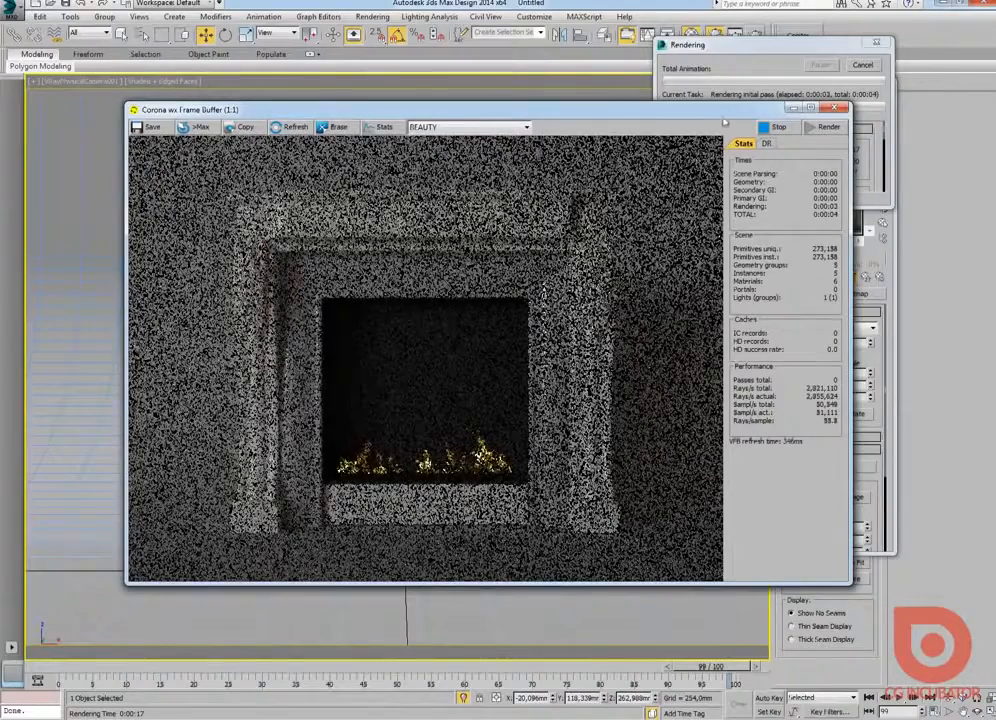
pyautogui.moveTo(733, 114); pyautogui.dragTo(715, 134)
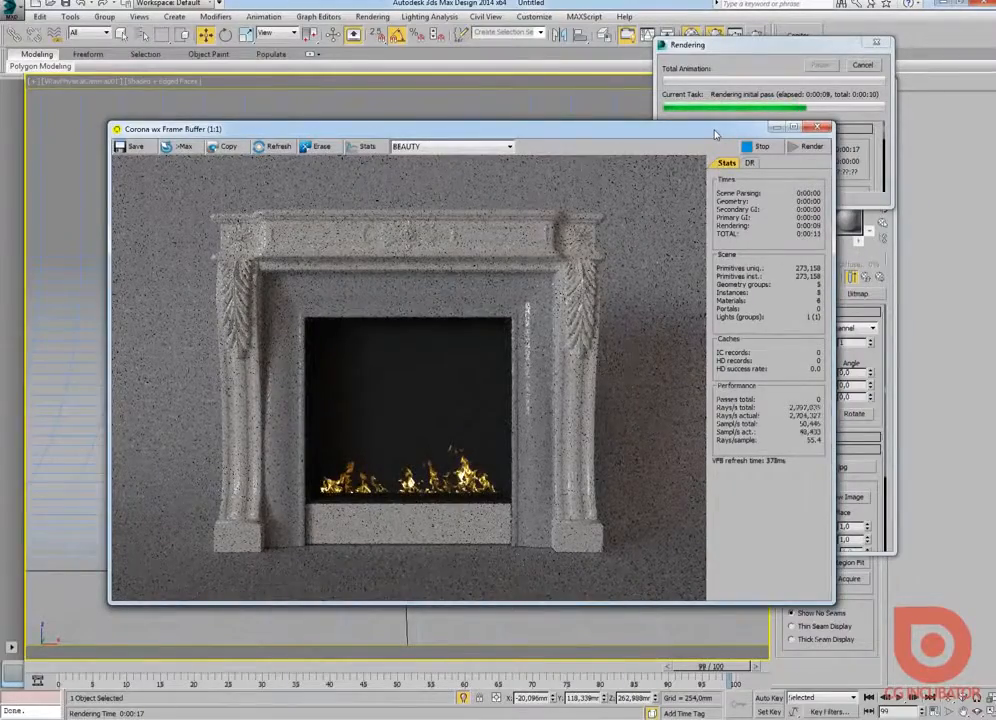
pyautogui.moveTo(806, 50); pyautogui.dragTo(816, 48)
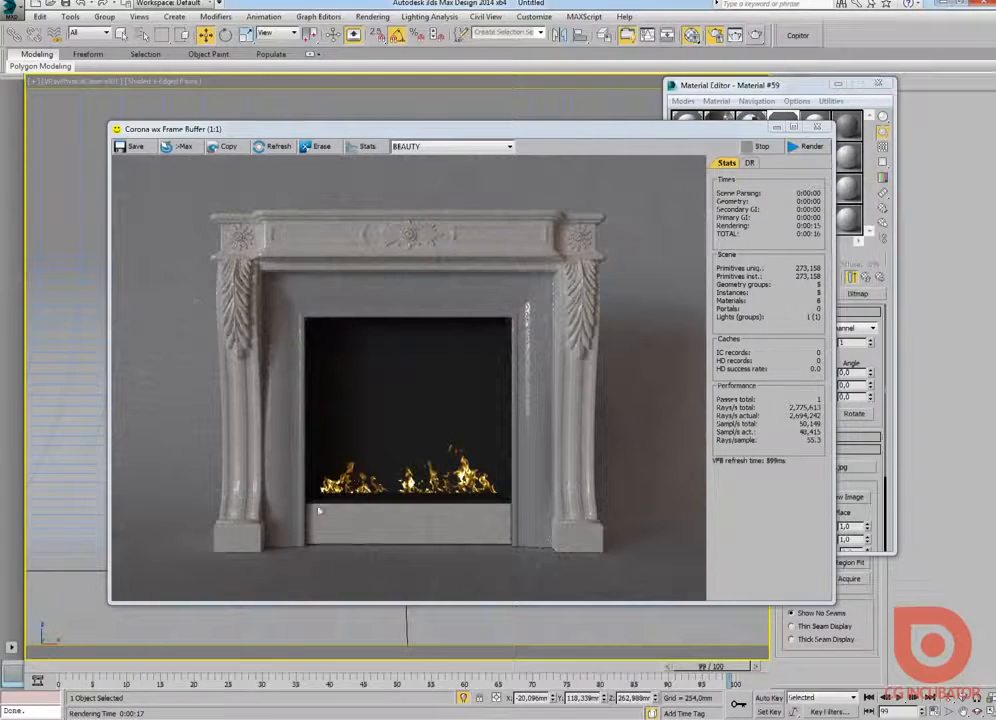
pyautogui.click(817, 127)
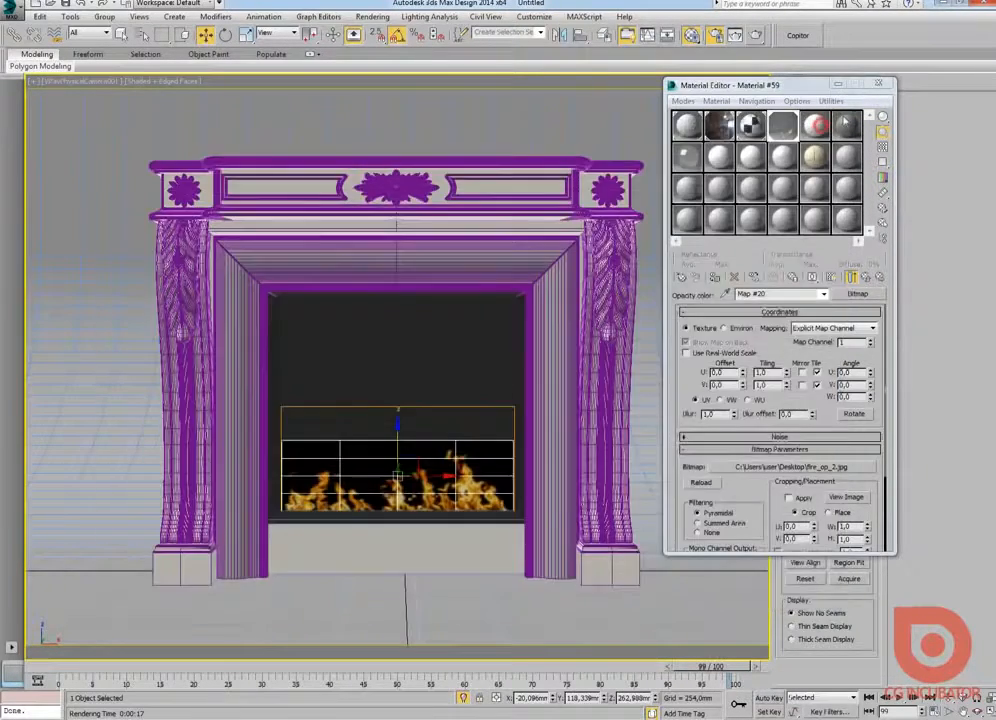
pyautogui.click(878, 84)
# - Draw a rectangular CoronaLight about 710 by 21 mm in the top view, just behind the flame plane
pyautogui.hotkey('alt', 'w')
pyautogui.middleClick(129, 244)
pyautogui.hotkey('alt', 'w')
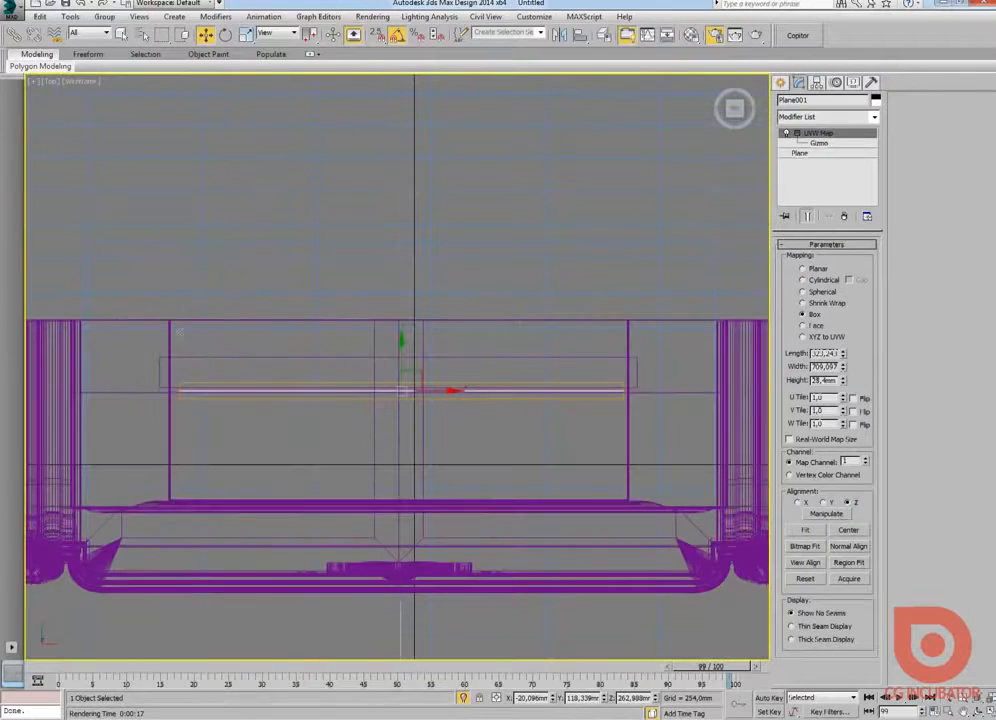
pyautogui.click(780, 82)
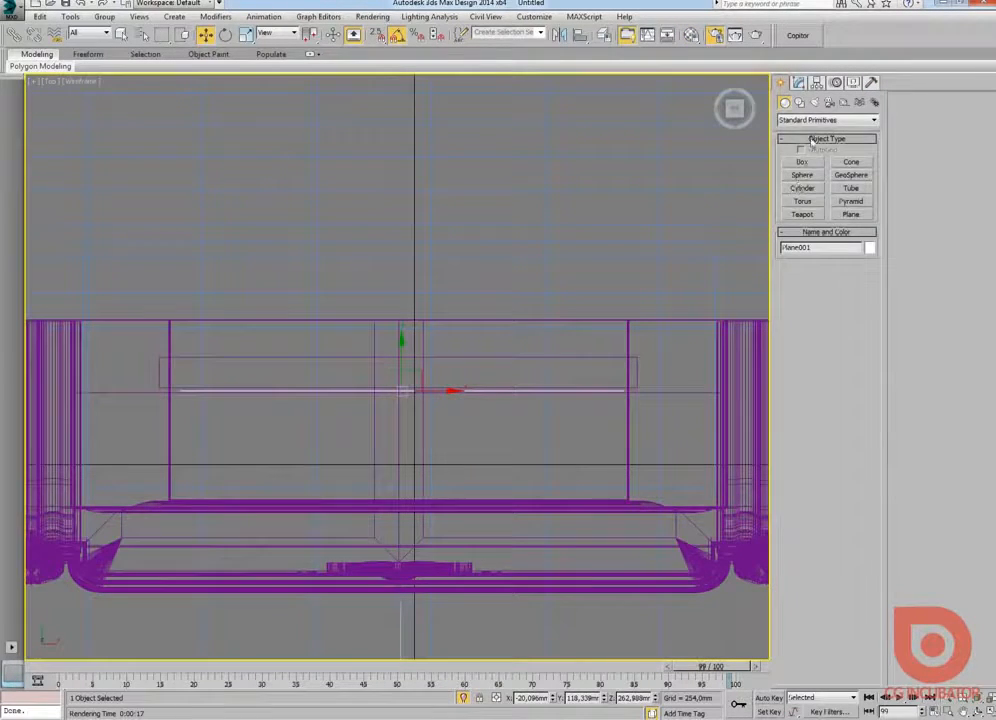
pyautogui.click(815, 102)
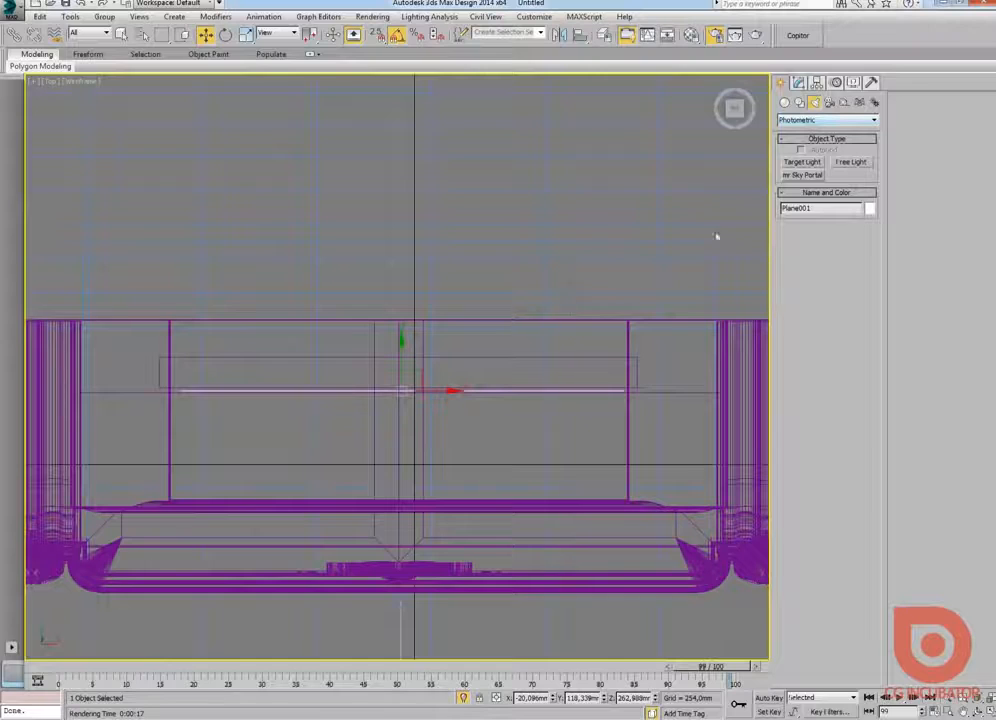
pyautogui.click(816, 120)
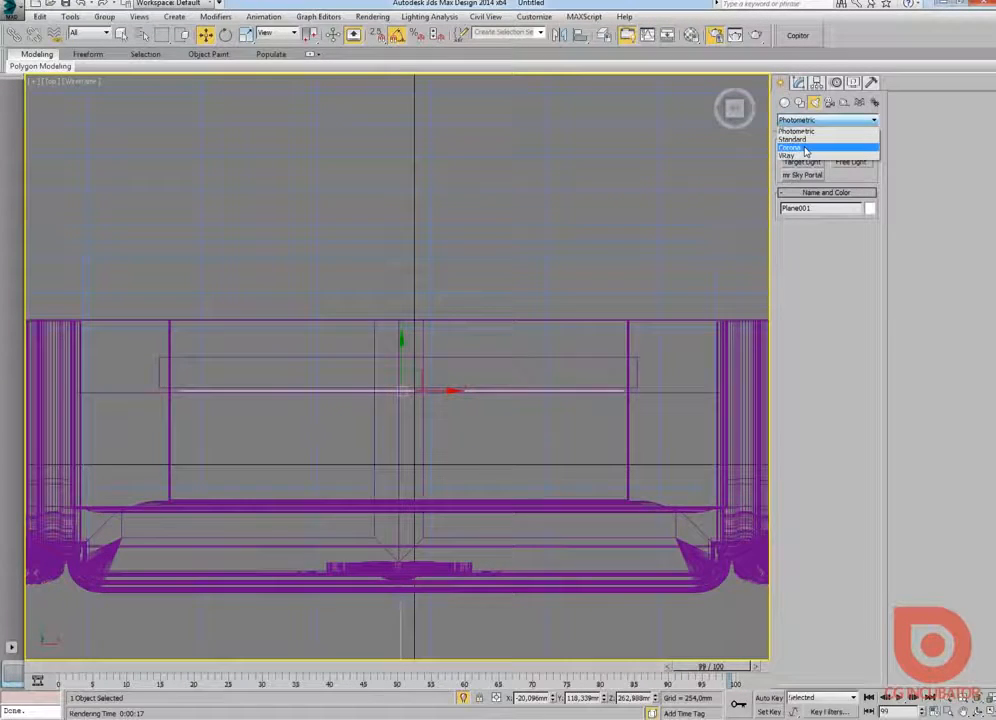
pyautogui.click(806, 150)
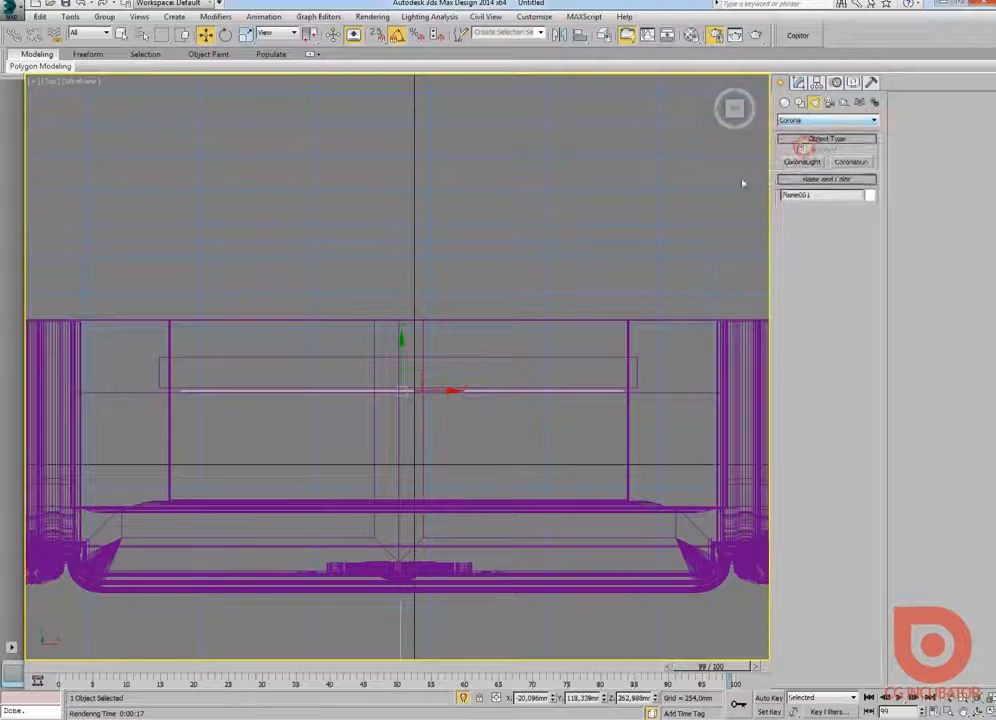
pyautogui.click(802, 162)
pyautogui.moveTo(567, 340); pyautogui.dragTo(525, 343, button='middle')
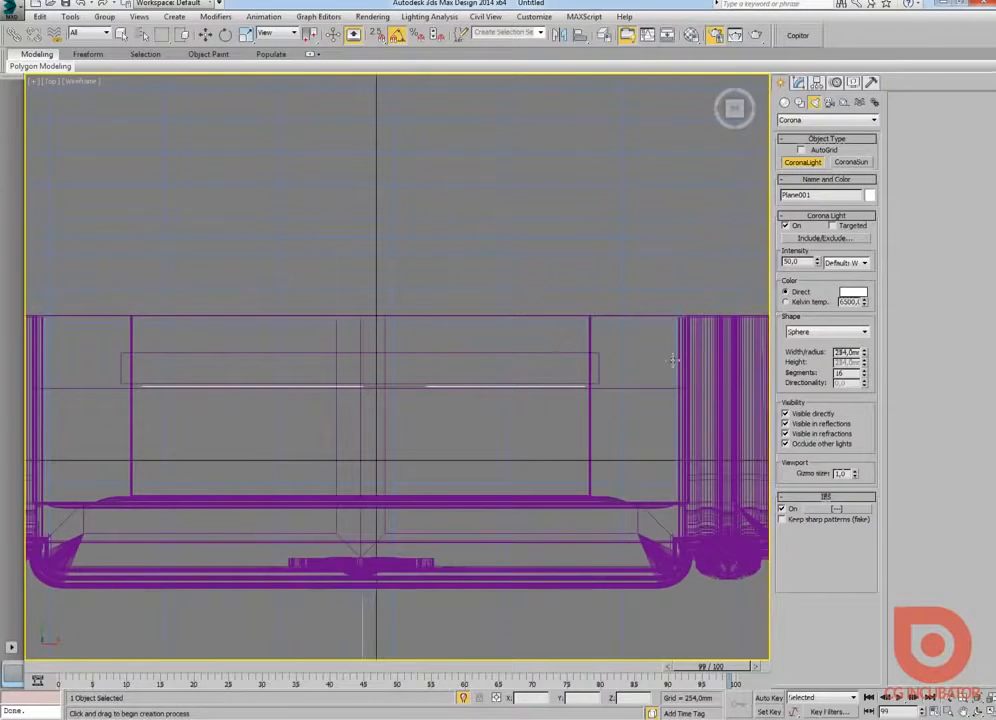
pyautogui.click(846, 337)
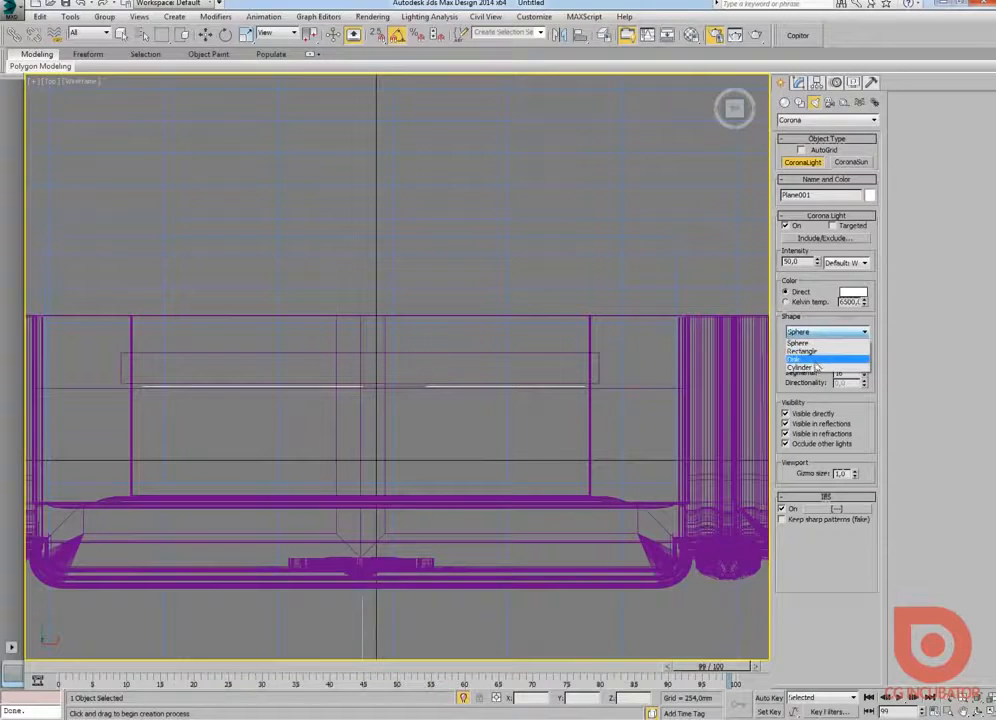
pyautogui.click(818, 353)
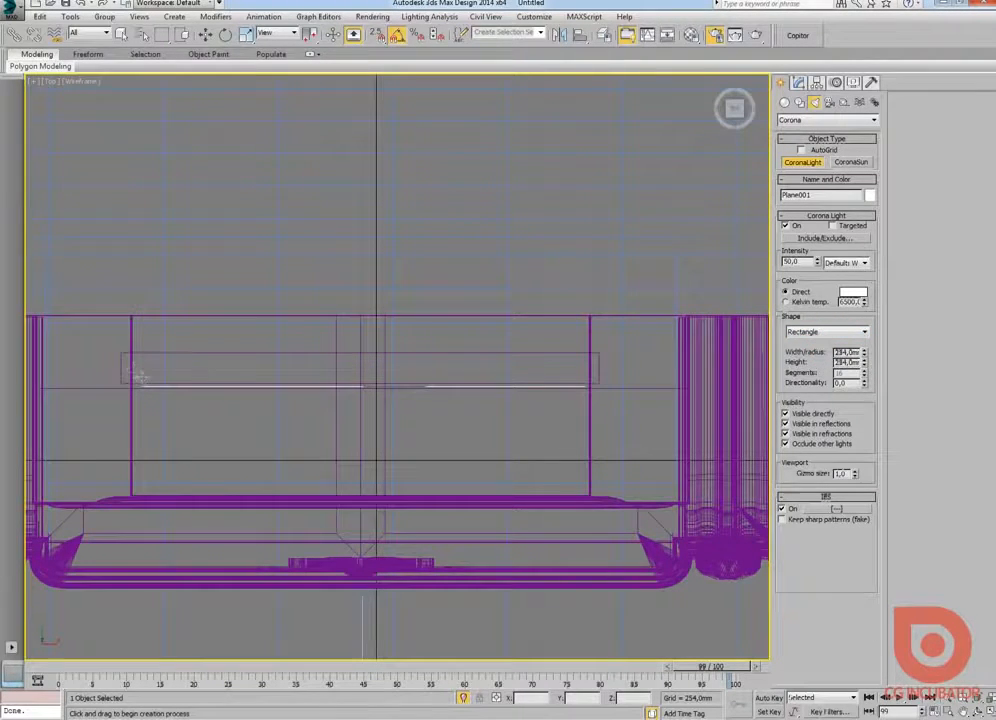
pyautogui.moveTo(140, 376); pyautogui.dragTo(587, 370)
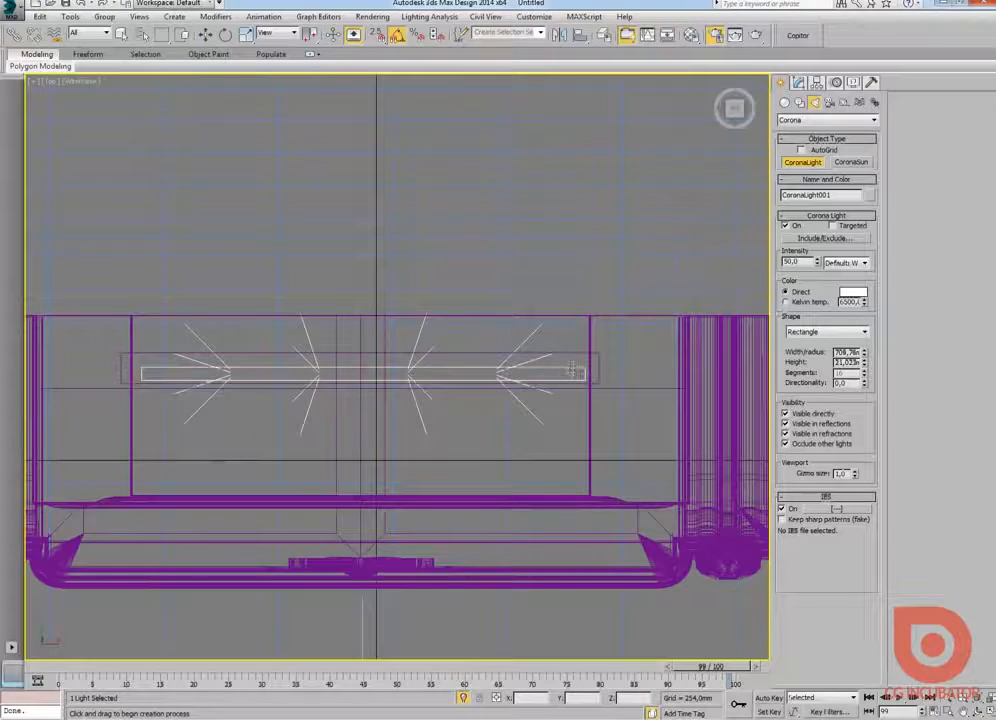
# - In the front view, rotate the Corona light to shine upward and raise it to a Z height of about 158 mm
pyautogui.hotkey('alt', 'w')
pyautogui.middleClick(440, 235)
pyautogui.hotkey('alt', 'w')
pyautogui.scroll(5, 445, 490)
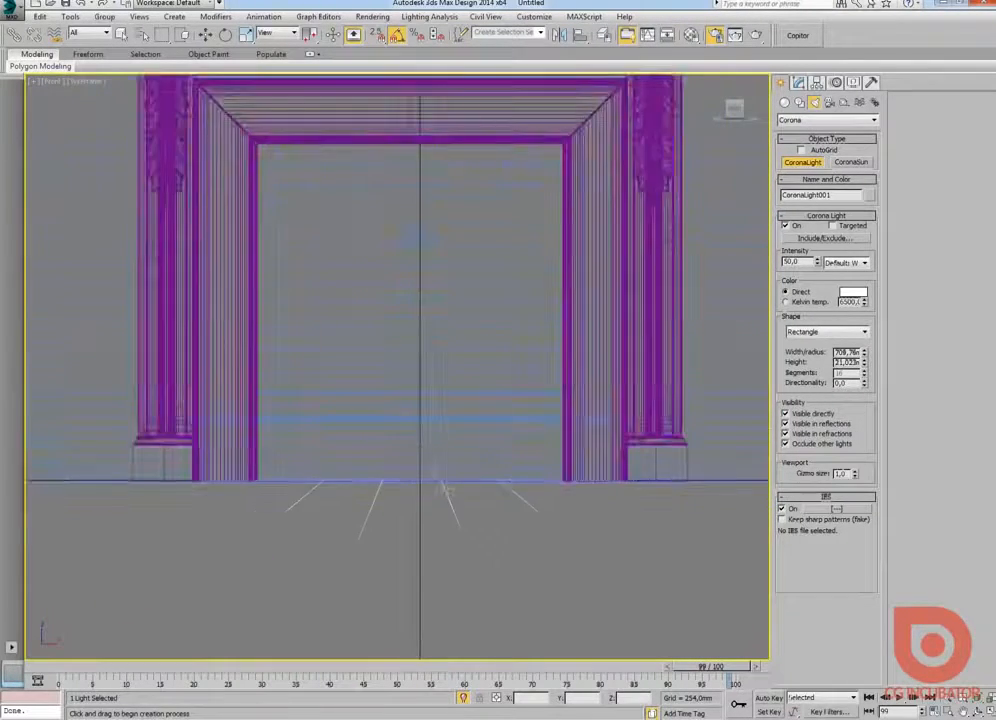
pyautogui.scroll(3, 445, 485)
pyautogui.press('e')
pyautogui.moveTo(405, 434); pyautogui.dragTo(491, 558)
pyautogui.press('w')
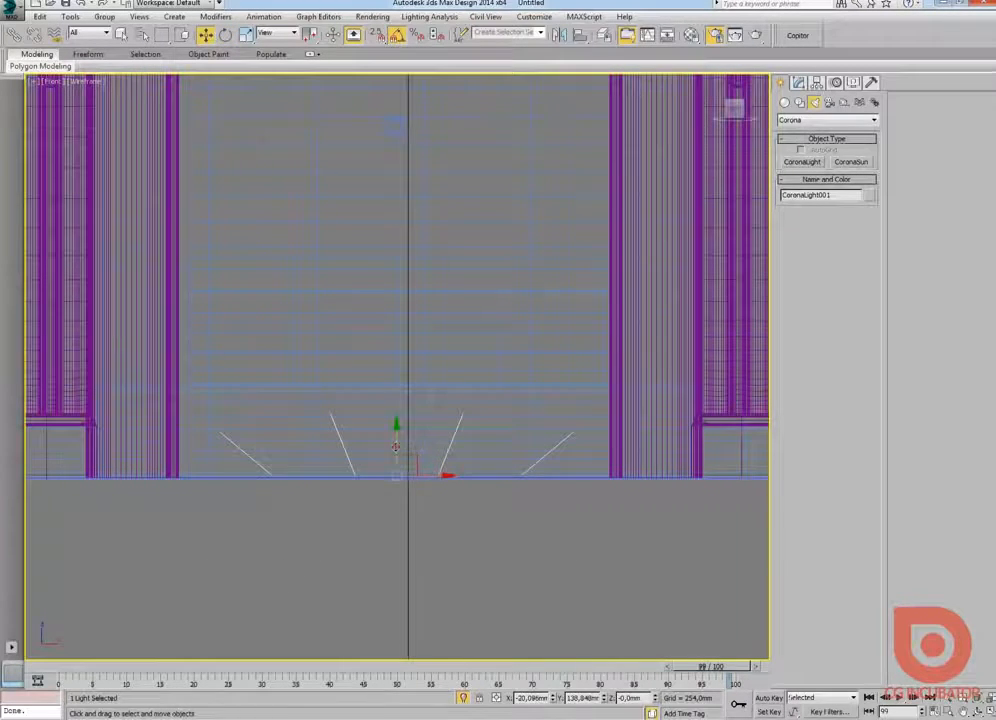
pyautogui.moveTo(396, 448); pyautogui.dragTo(396, 355)
# - In a perspective view of the firebox, move the flame plane forward to a Y position of about 34 mm
pyautogui.hotkey('alt', 'w')
pyautogui.middleClick(432, 513)
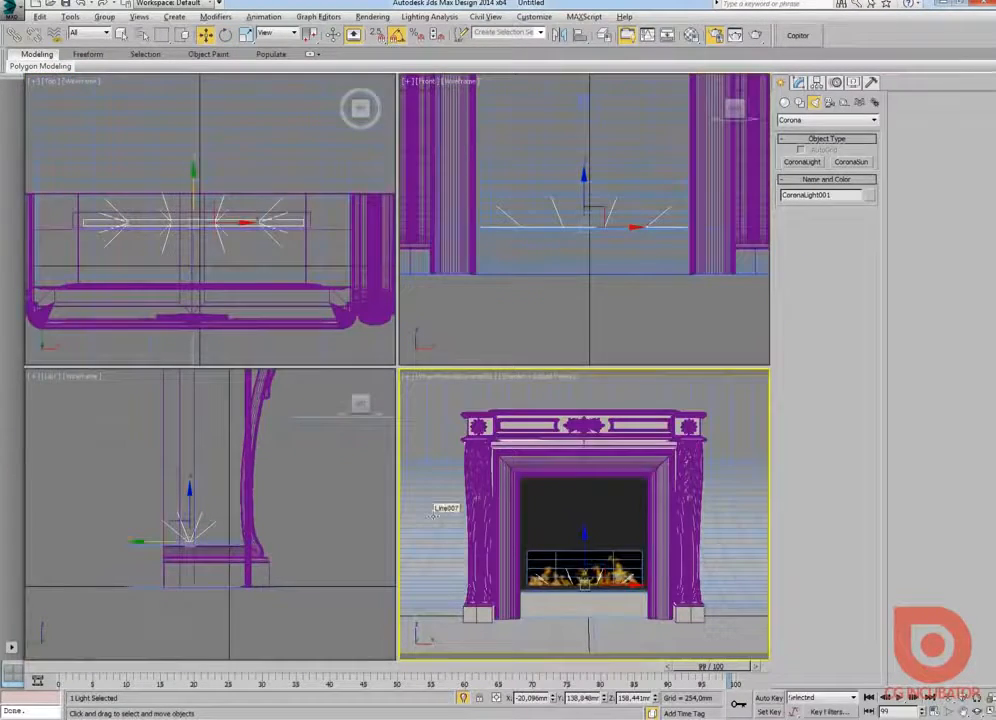
pyautogui.hotkey('alt', 'w')
pyautogui.scroll(3, 432, 513)
pyautogui.keyDown('alt'); pyautogui.moveTo(432, 513); pyautogui.dragTo(355, 295, button='middle'); pyautogui.keyUp('alt')
pyautogui.click(340, 367)
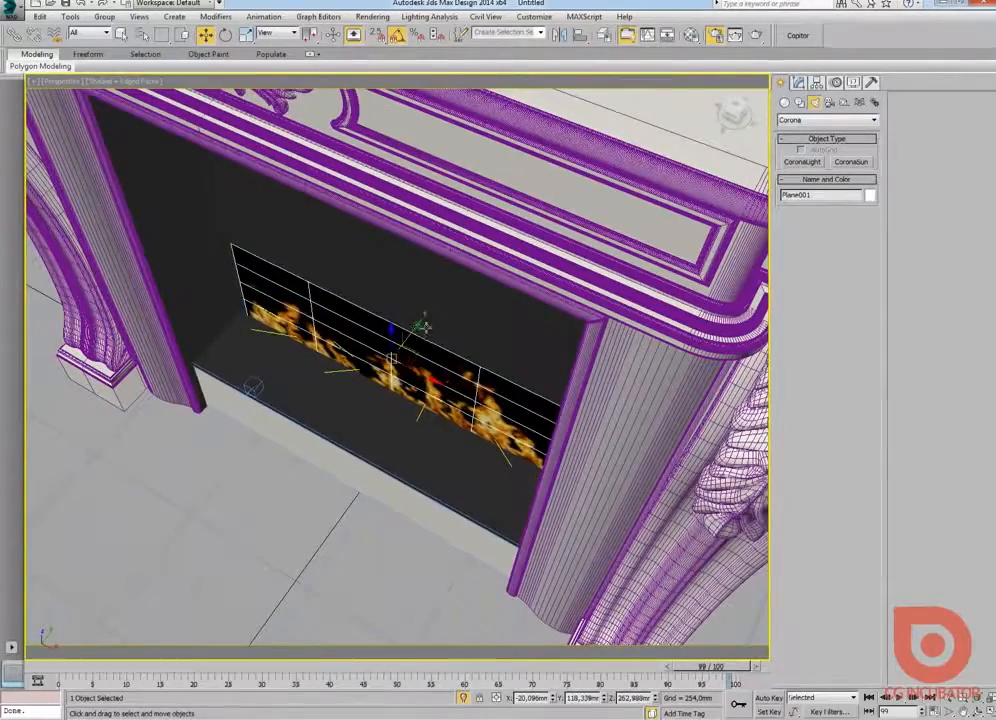
pyautogui.moveTo(392, 357); pyautogui.dragTo(367, 389)
pyautogui.moveTo(367, 389)
pyautogui.keyDown('alt'); pyautogui.mouseDown(button='middle')
pyautogui.moveTo(475, 362)
pyautogui.moveTo(362, 391)
pyautogui.mouseUp(button='middle'); pyautogui.keyUp('alt')
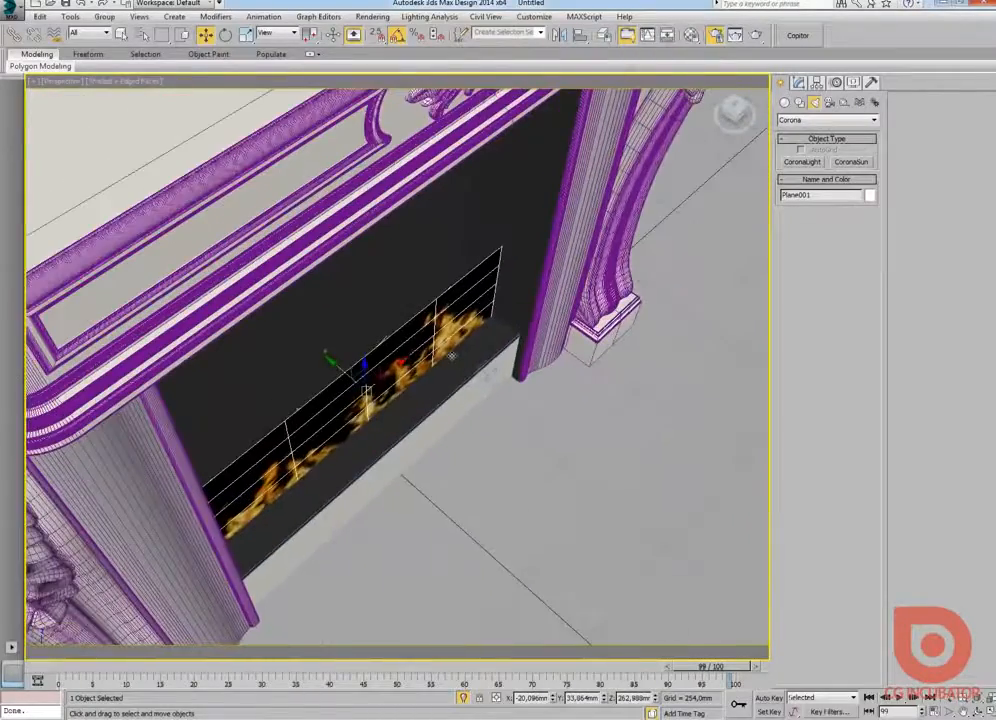
# - Hide the flame plane and move the Corona light forward to a Y position of about 102 mm
pyautogui.rightClick(347, 364)
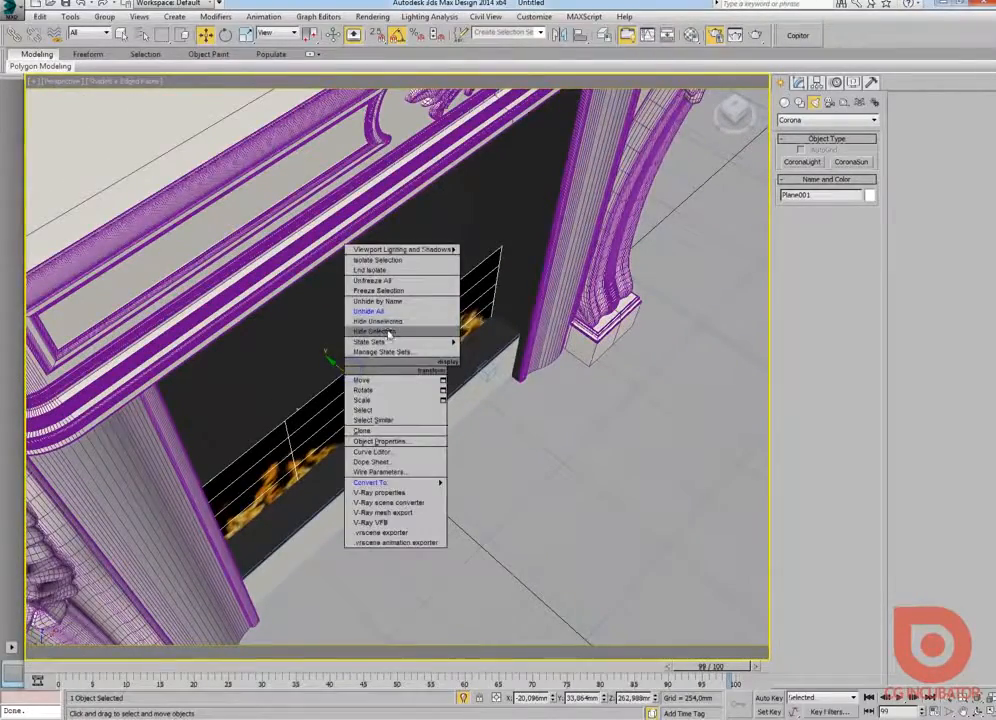
pyautogui.click(387, 332)
pyautogui.click(329, 390)
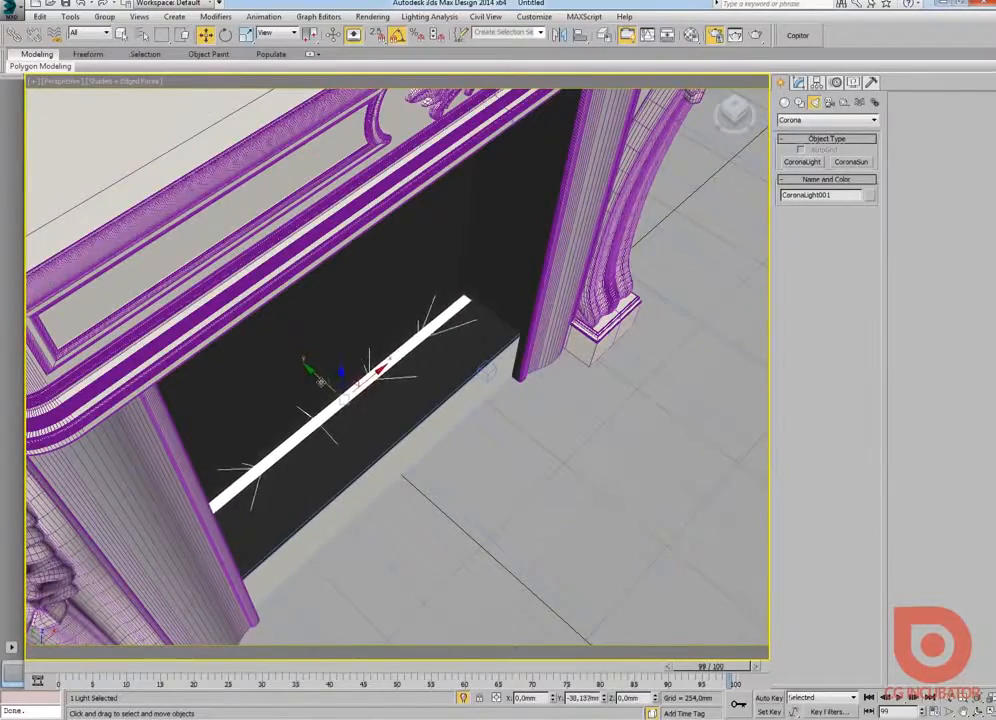
pyautogui.keyDown('alt'); pyautogui.moveTo(320, 383); pyautogui.dragTo(290, 430, button='middle'); pyautogui.keyUp('alt')
# - Unhide all objects to bring the flame plane back in front of the Corona light
pyautogui.rightClick(469, 278)
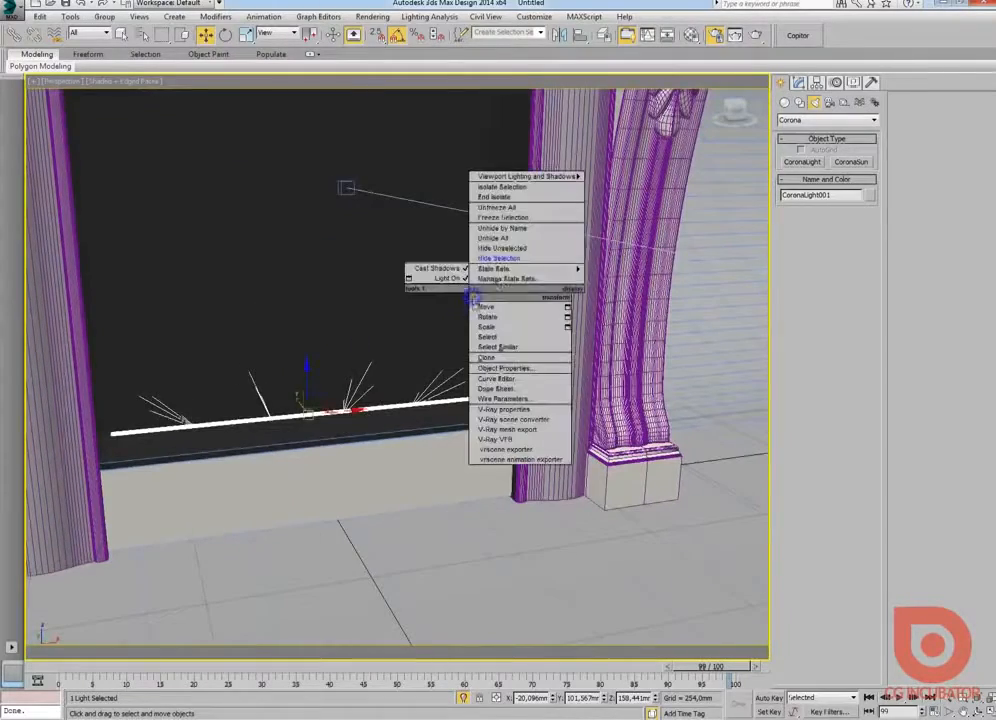
pyautogui.click(499, 240)
pyautogui.keyDown('alt'); pyautogui.moveTo(499, 240); pyautogui.dragTo(480, 405, button='middle'); pyautogui.keyUp('alt')
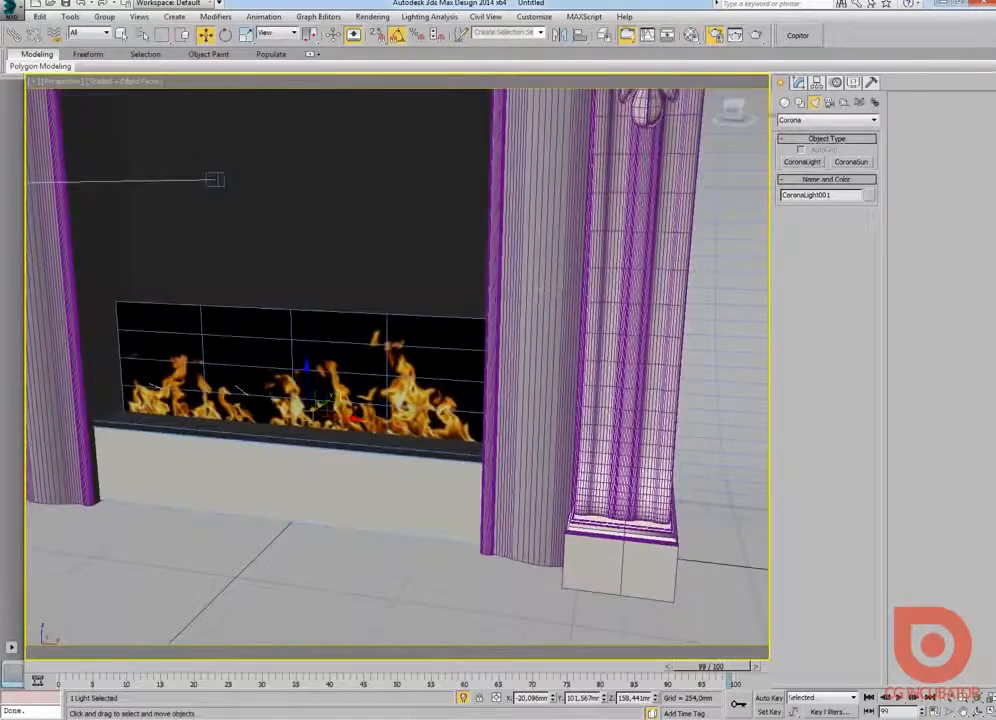
# - From the camera view, switch the Corona light's color to Kelvin temperature and set it to 1800
pyautogui.click(798, 82)
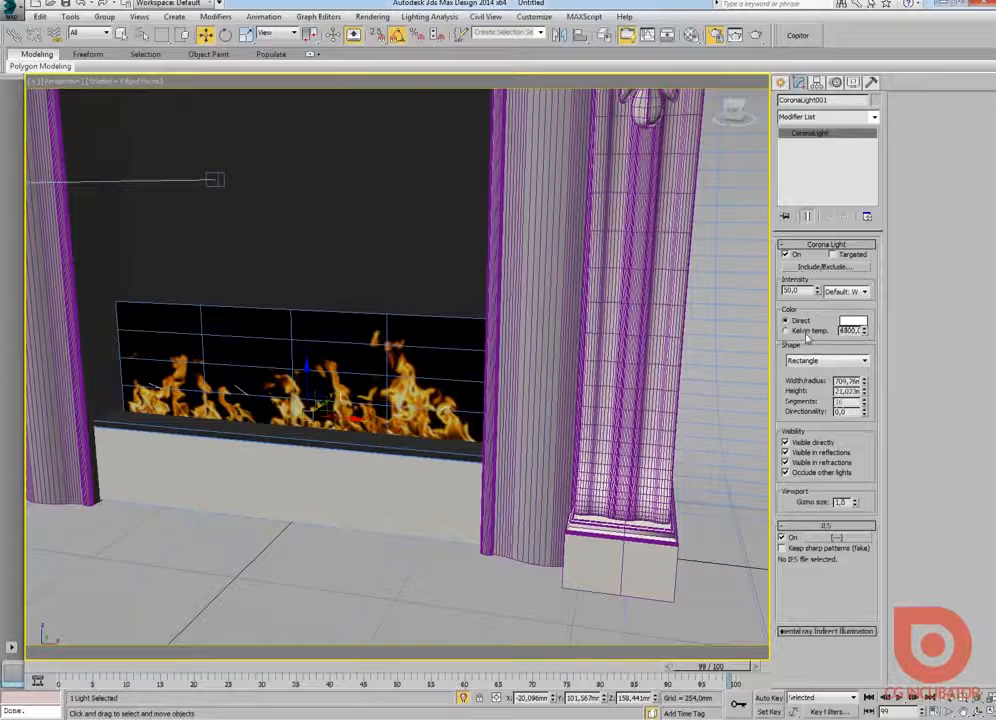
pyautogui.press('c')
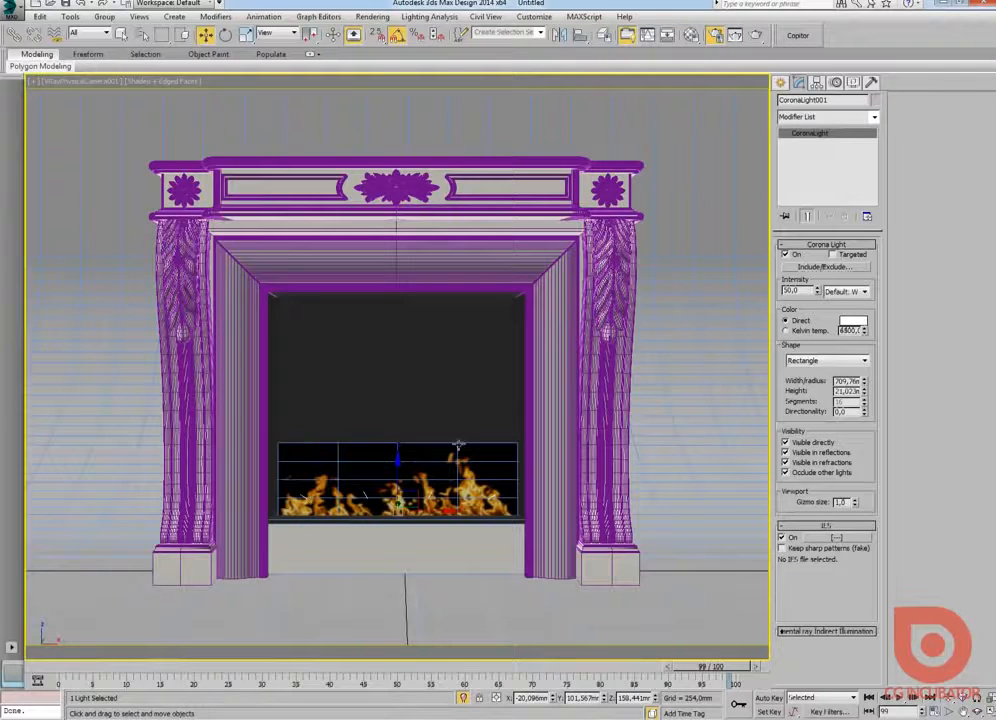
pyautogui.click(803, 331)
pyautogui.doubleClick(854, 331)
pyautogui.hotkey('shift', 'Tab')
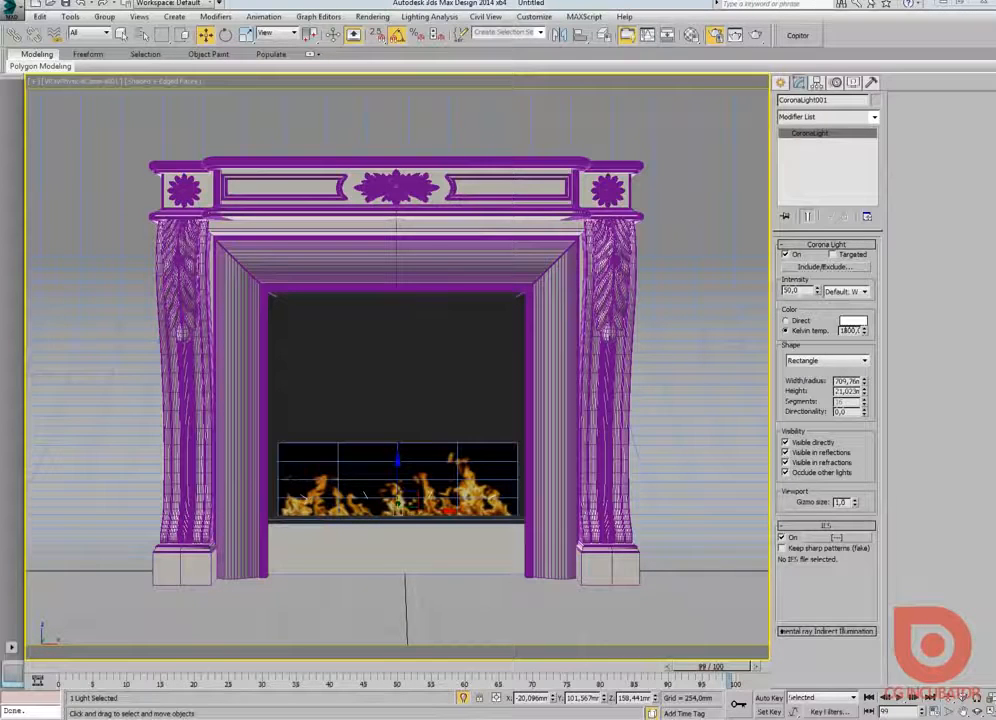
# - Set the Corona light's intensity to 1 and run a short test render of the camera view
pyautogui.doubleClick(798, 291)
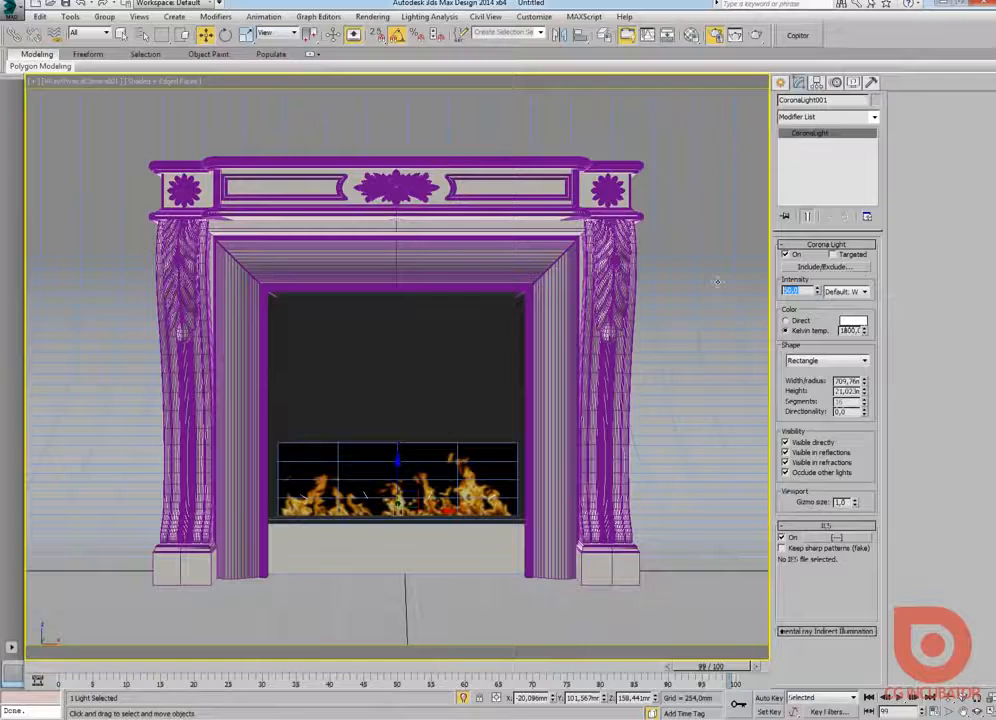
pyautogui.write('1')
pyautogui.press('Return')
pyautogui.click(754, 36)
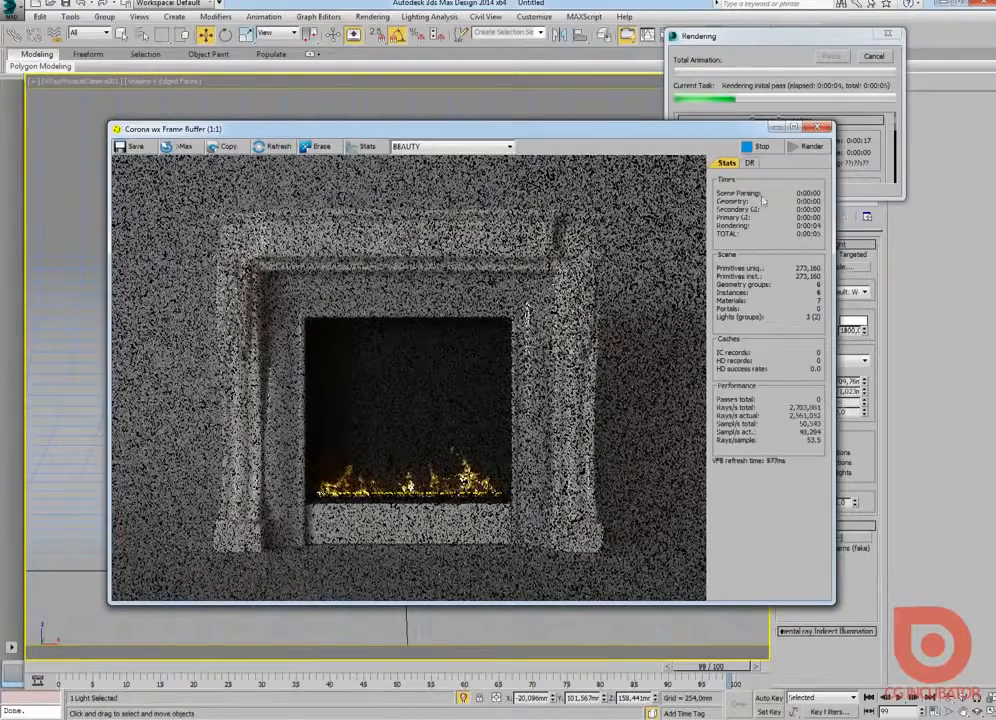
pyautogui.click(760, 147)
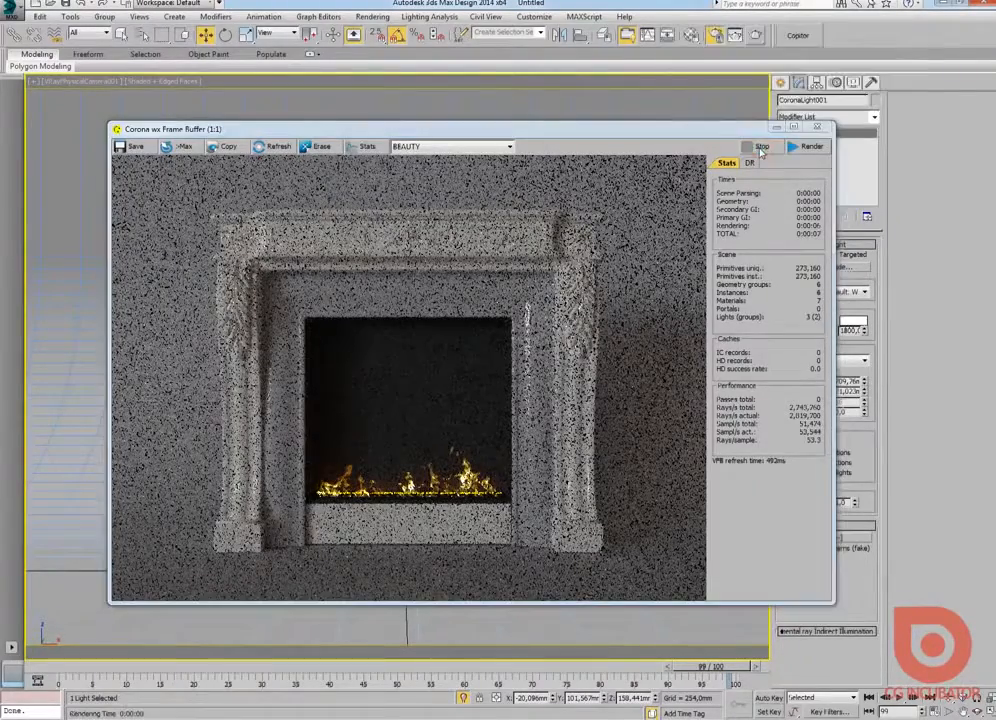
pyautogui.click(819, 127)
# - Set the Corona light's intensity to 15 and run another short test render of the fireplace
pyautogui.doubleClick(795, 290)
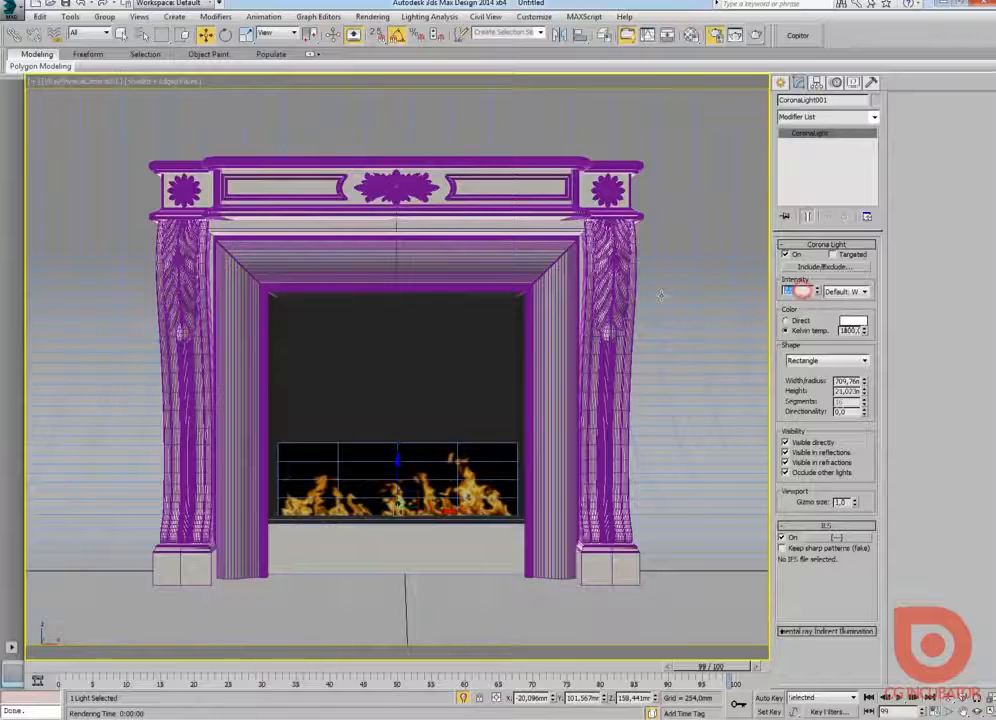
pyautogui.write('10')
pyautogui.press('Return')
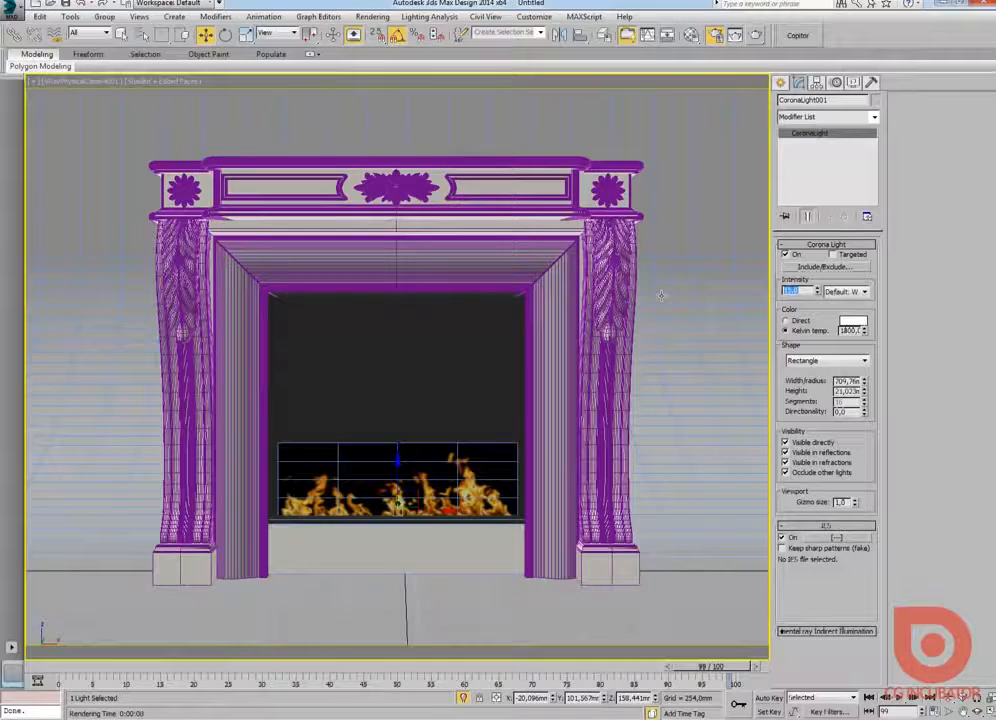
pyautogui.click(755, 35)
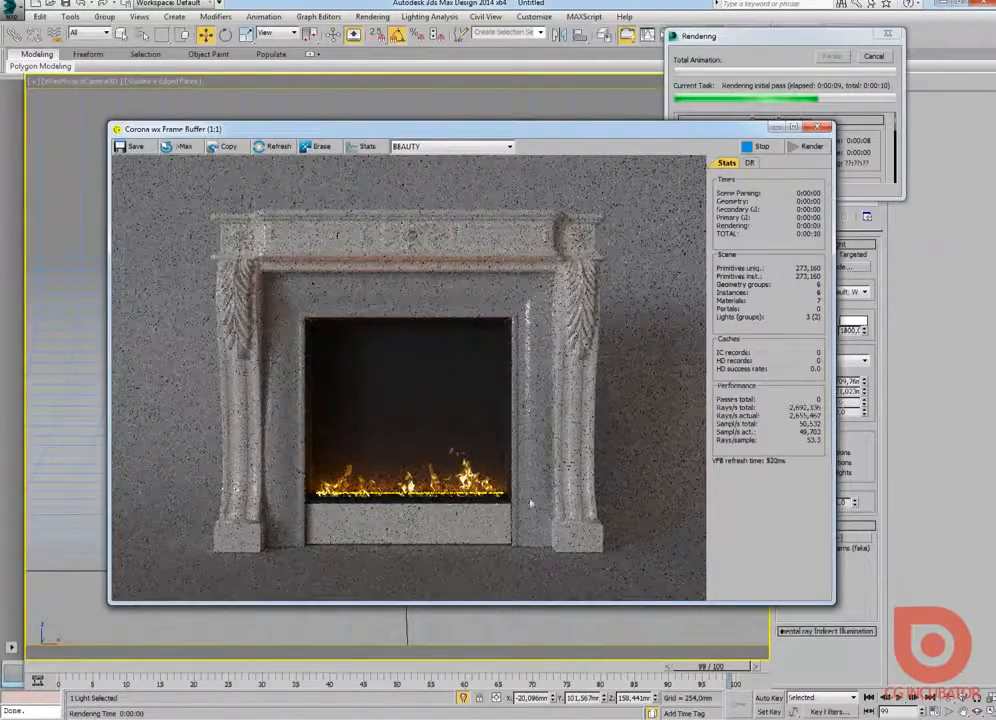
pyautogui.click(878, 60)
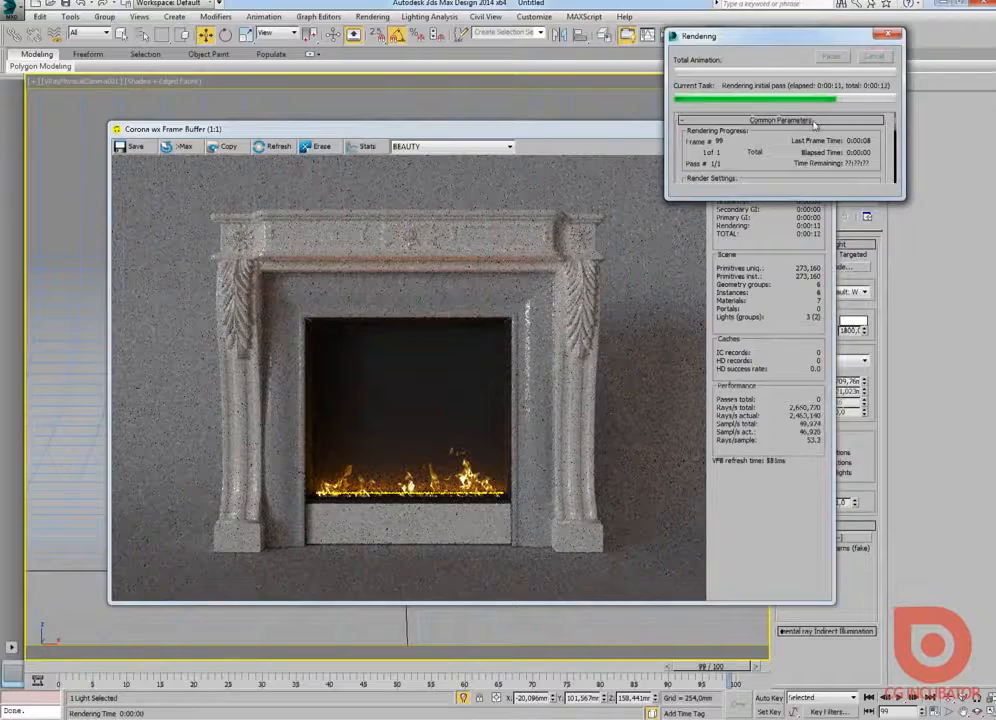
pyautogui.click(827, 129)
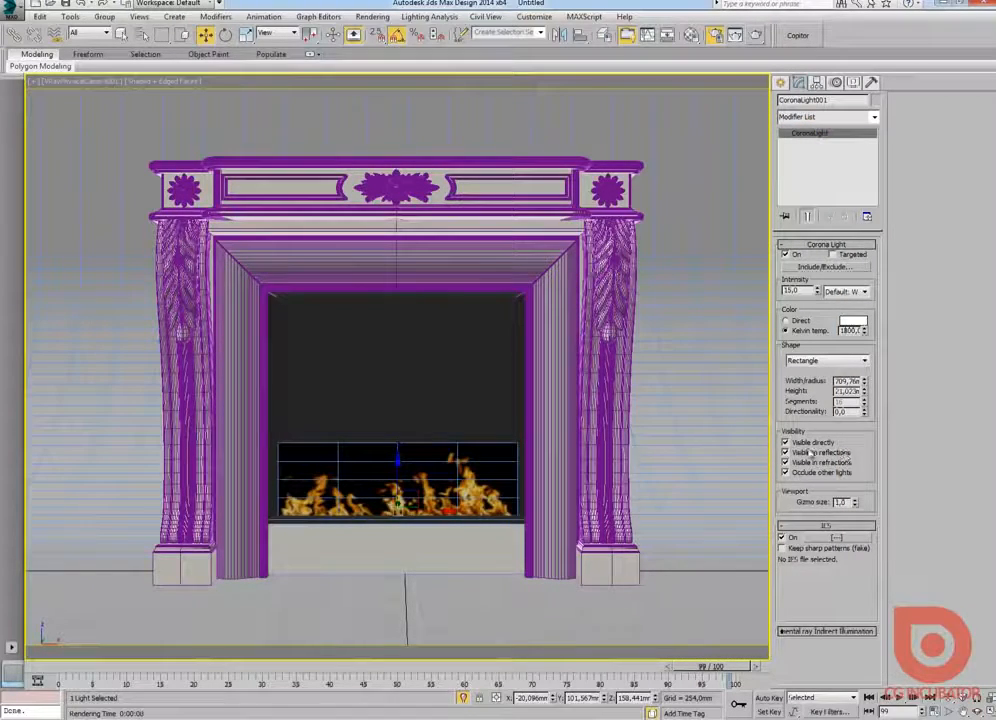
# - Make the Corona light invisible directly, in reflections and in refractions, and stop it from occluding other lights
pyautogui.click(785, 442)
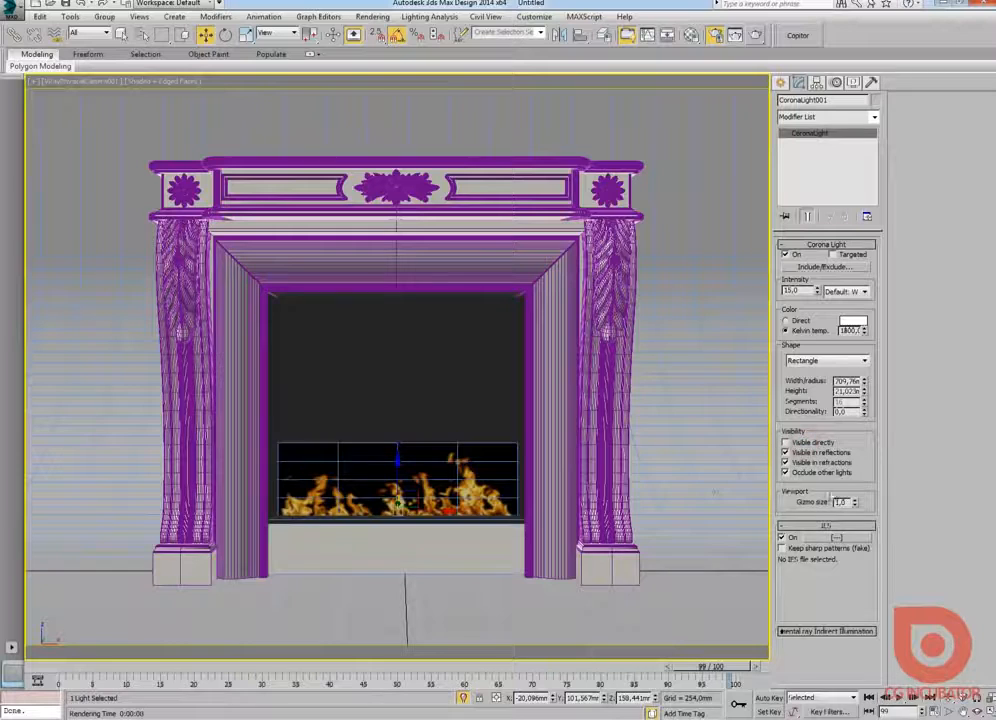
pyautogui.click(795, 473)
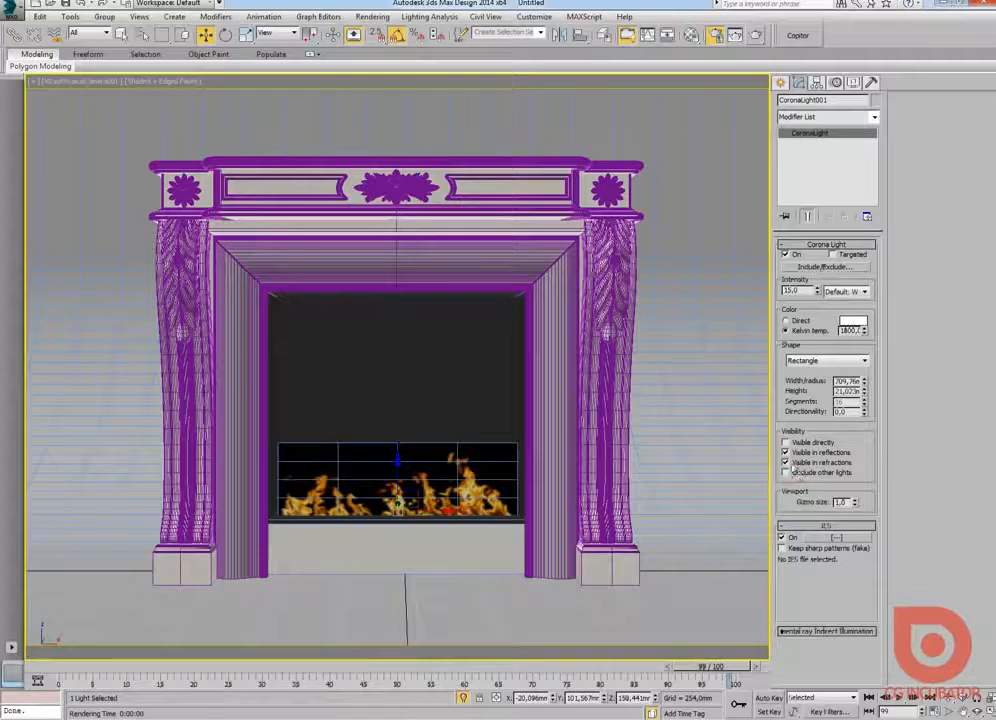
pyautogui.click(786, 462)
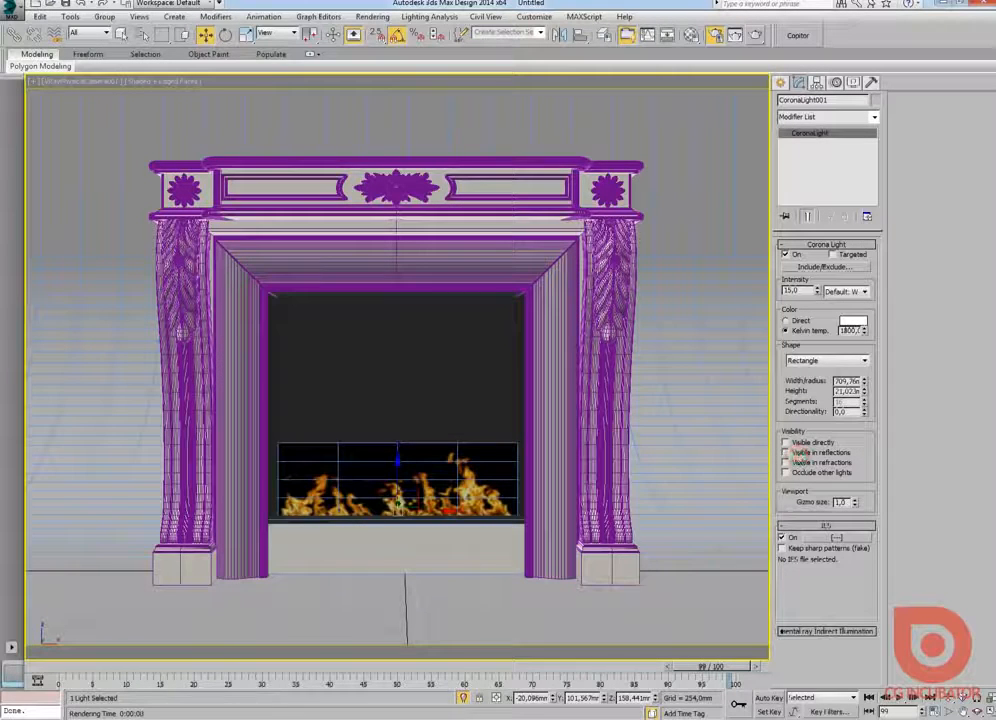
pyautogui.click(786, 452)
# - Render the camera view for about three passes to check the fire's glow, and stop the render
pyautogui.click(754, 38)
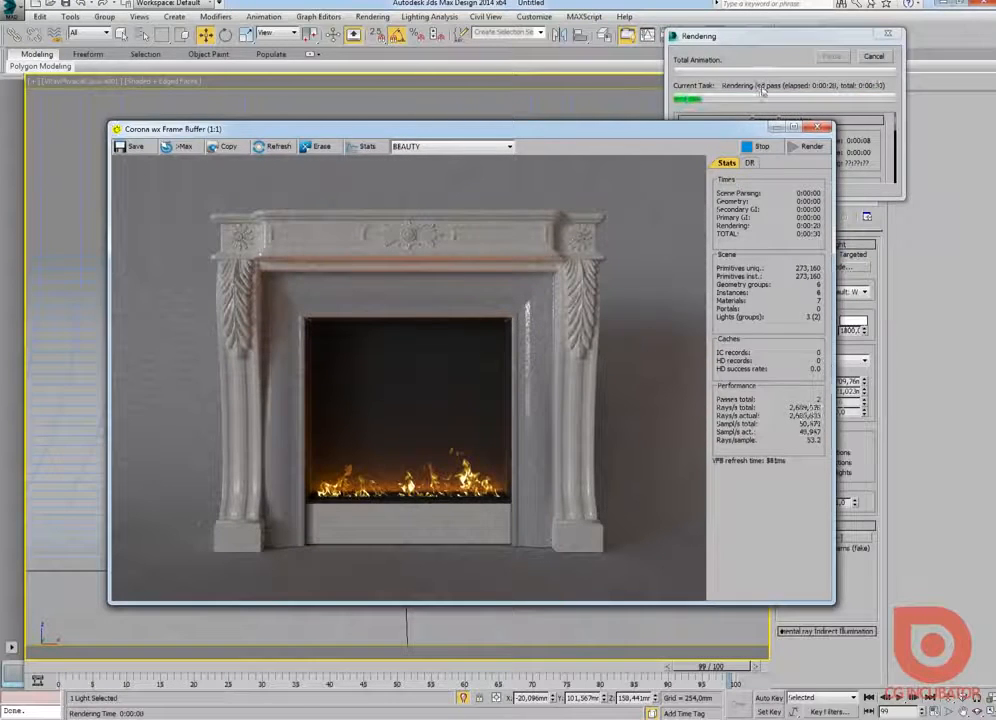
pyautogui.moveTo(767, 44); pyautogui.dragTo(718, 46)
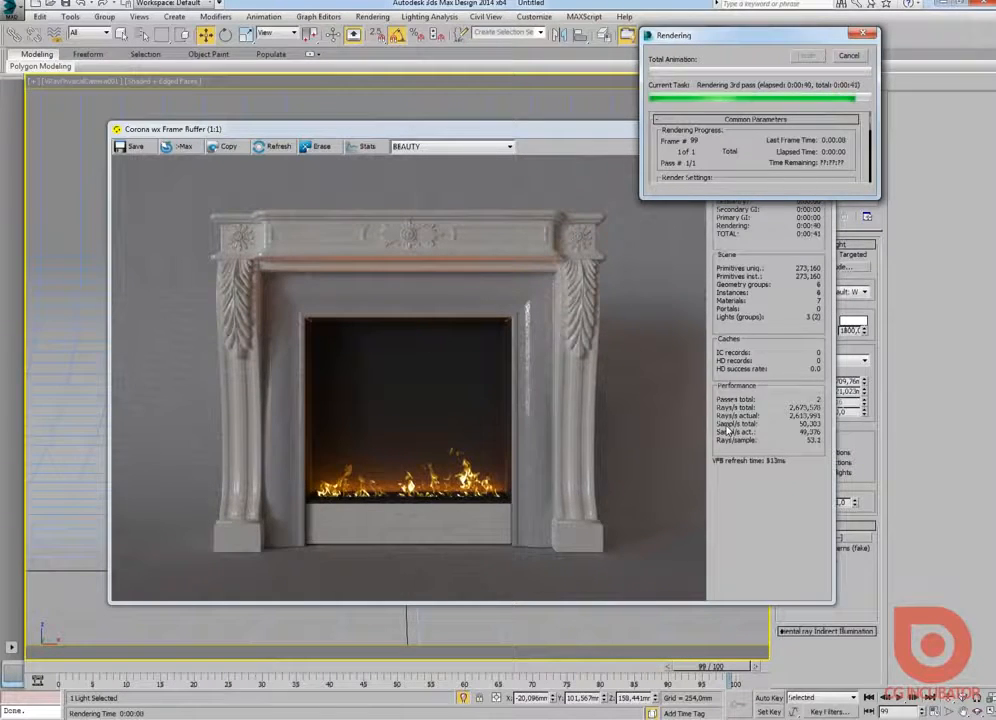
pyautogui.click(848, 56)
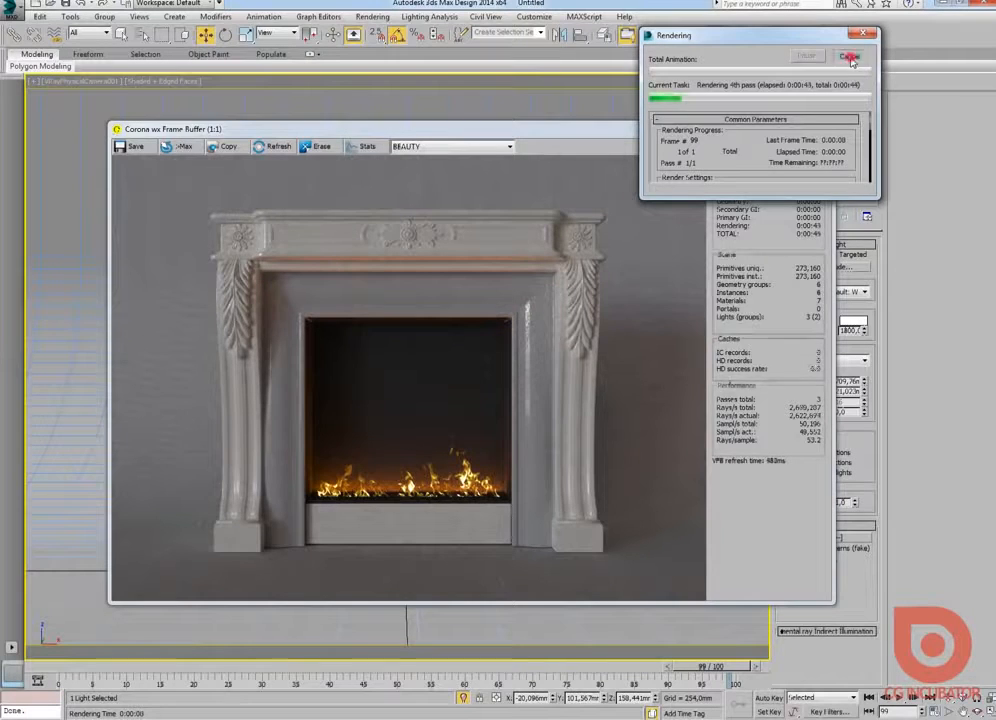